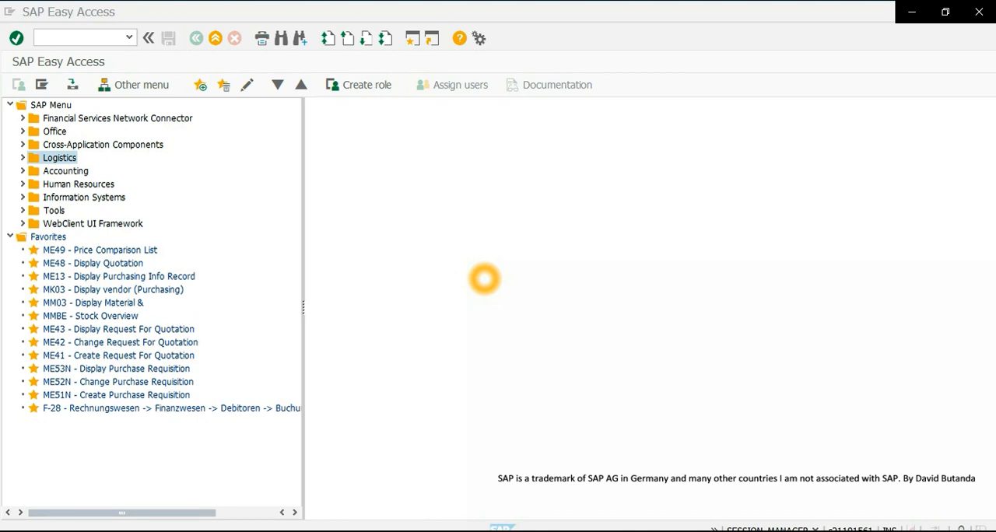
# - Start transaction SPRO and display the SAP Reference IMG
pyautogui.click(365, 203)
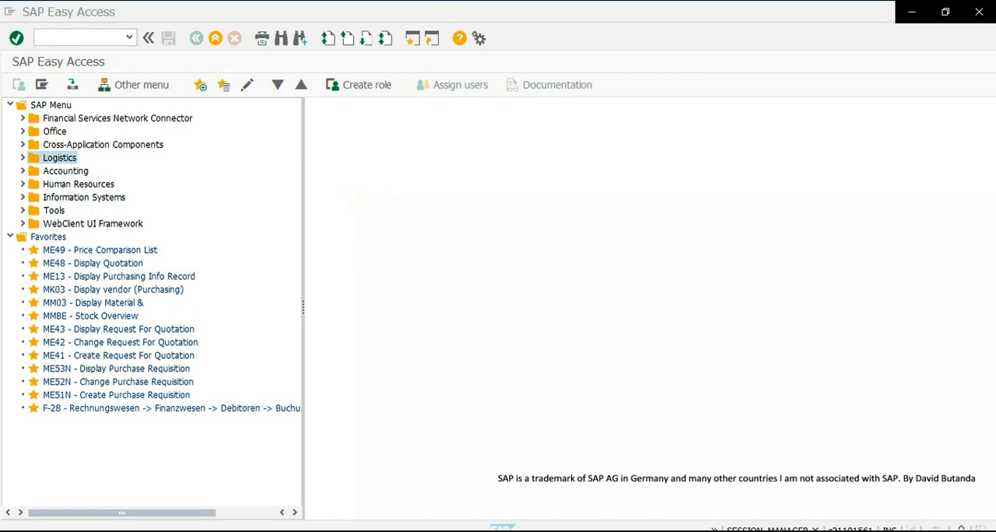
pyautogui.click(78, 38)
pyautogui.write('sprol')
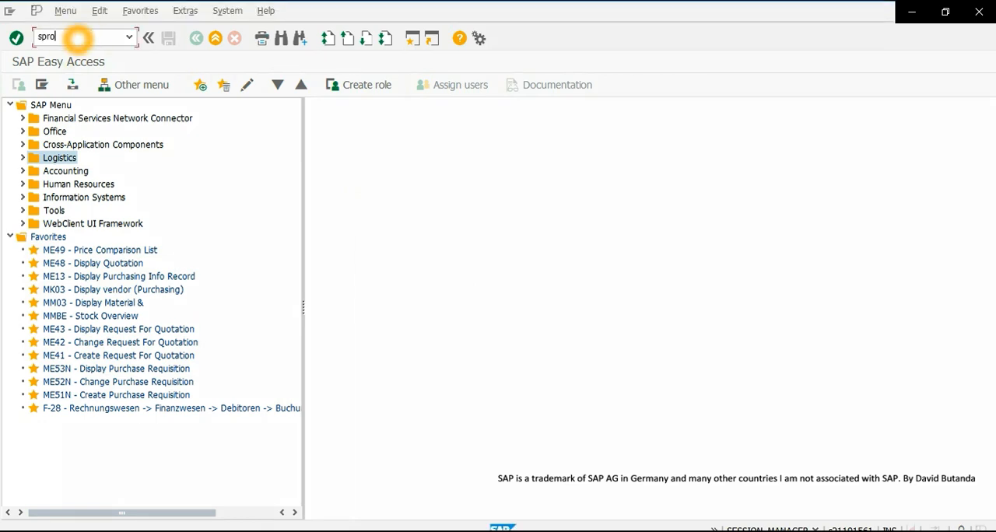
pyautogui.press('Return')
pyautogui.click(70, 85)
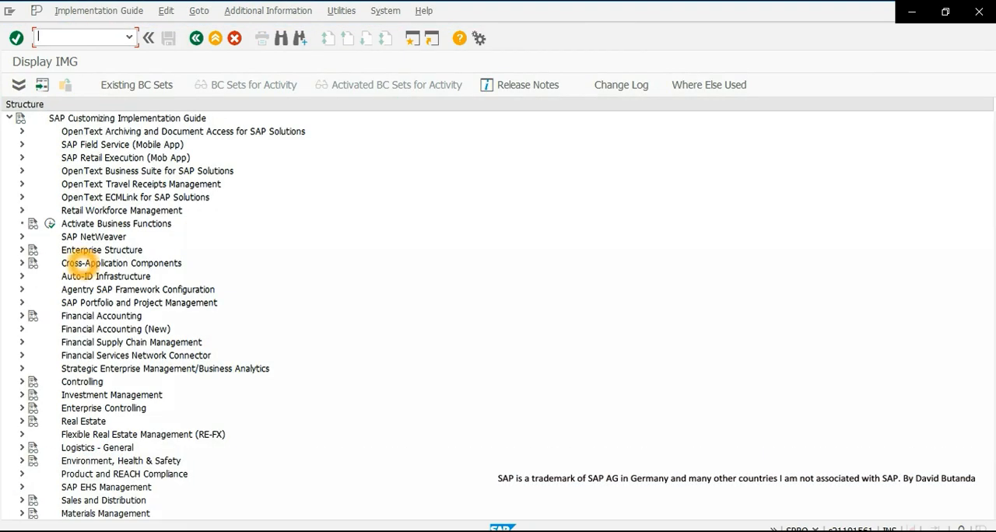
# - Expand the implementation guide through Materials Management and Purchasing to the Scheduling Agreement activities
pyautogui.scroll(-9, 81, 257)
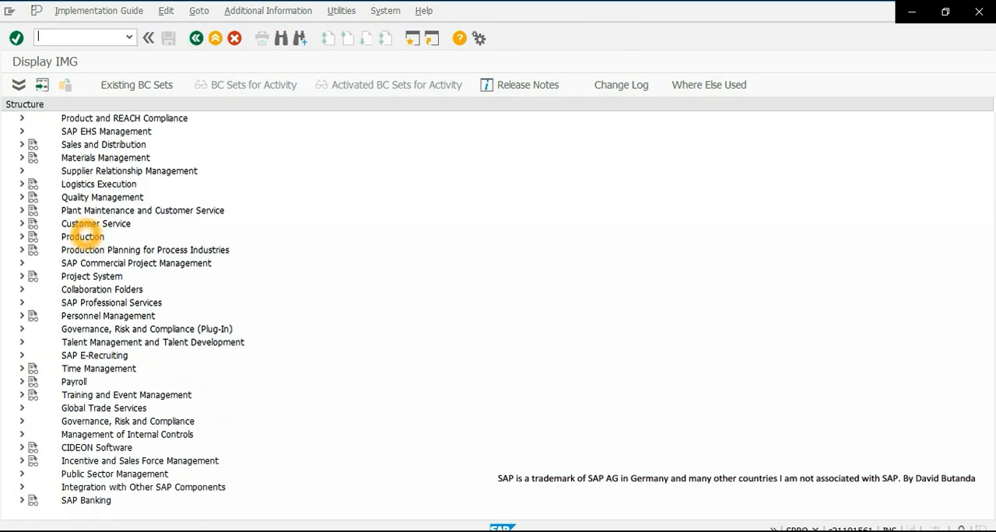
pyautogui.click(22, 158)
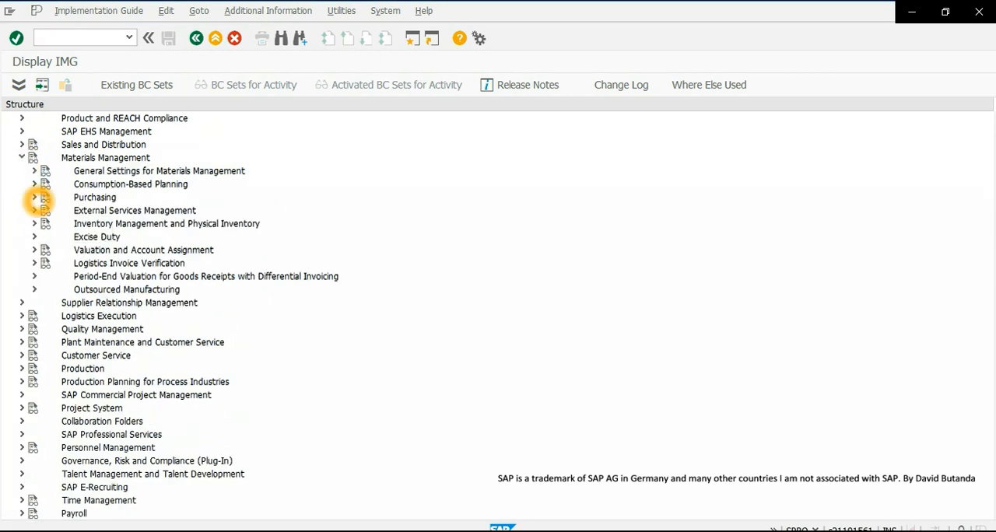
pyautogui.click(35, 197)
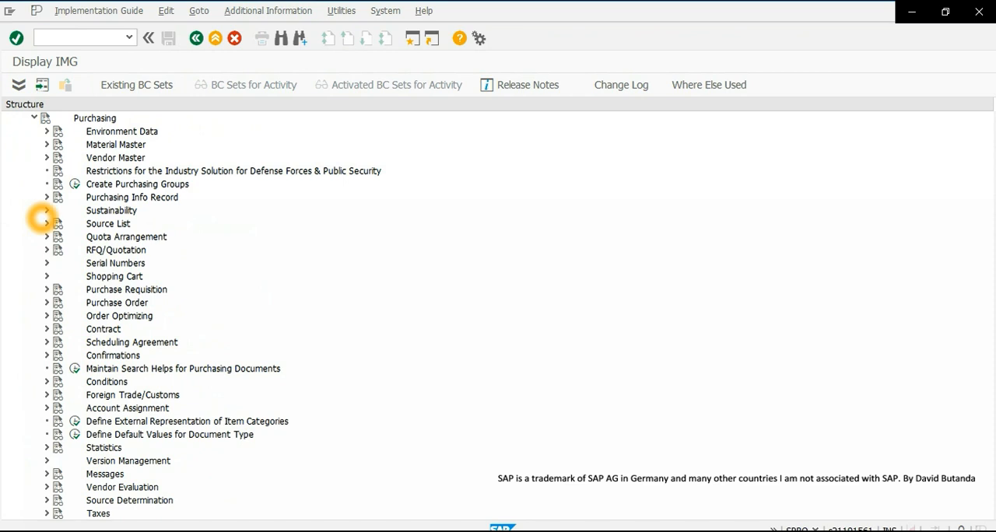
pyautogui.scroll(-3, 39, 220)
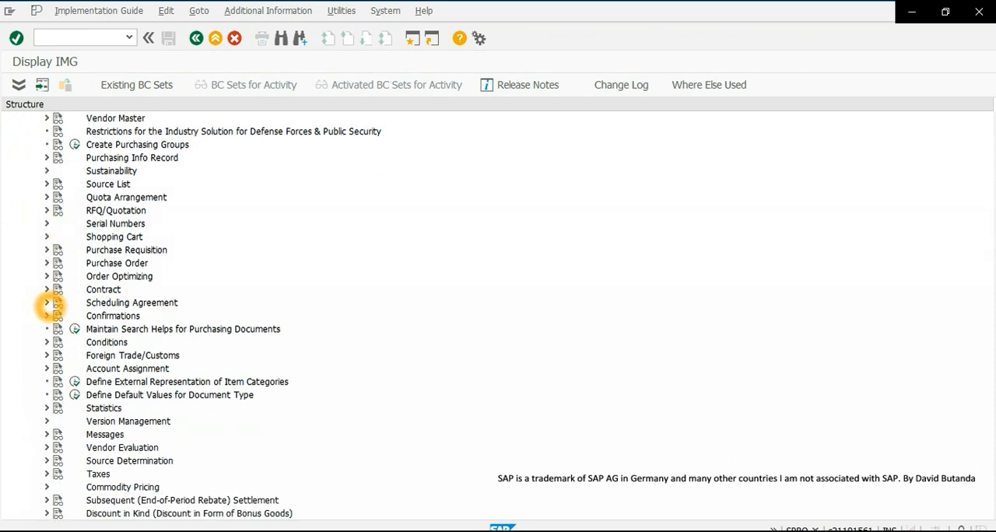
pyautogui.click(47, 303)
pyautogui.click(144, 316)
pyautogui.scroll(-2, 140, 311)
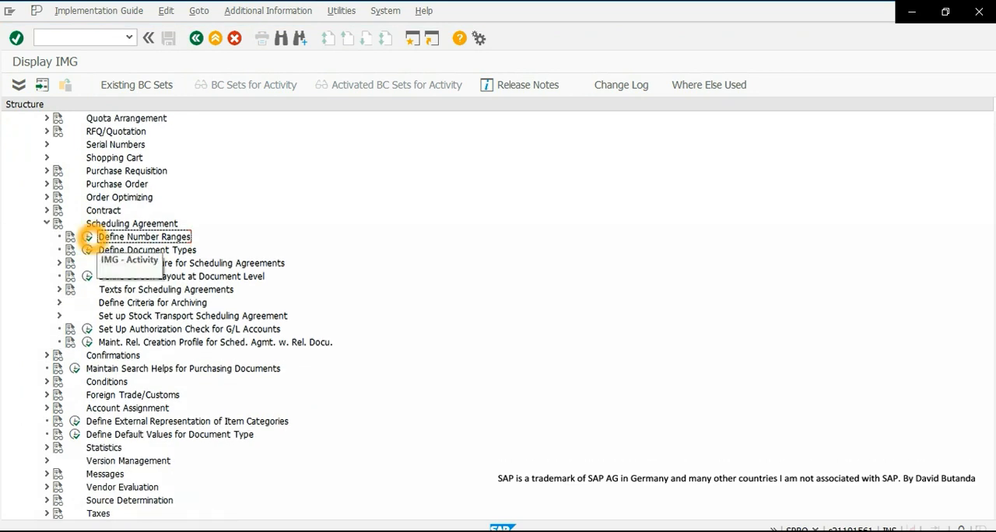
# - Review the settings of scheduling agreement document type LPA under Define Document Types, and return to the implementation guide
pyautogui.click(129, 250)
pyautogui.click(87, 249)
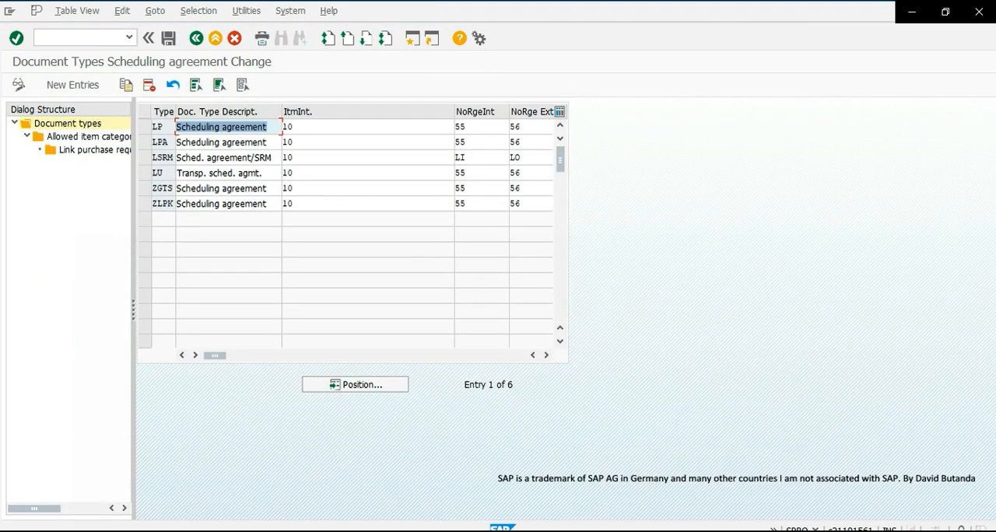
pyautogui.click(145, 141)
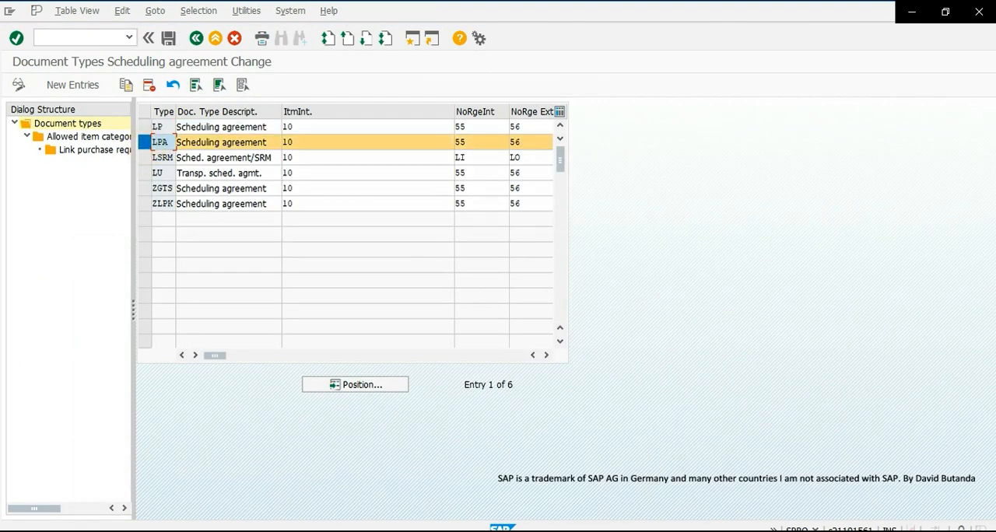
pyautogui.click(548, 356)
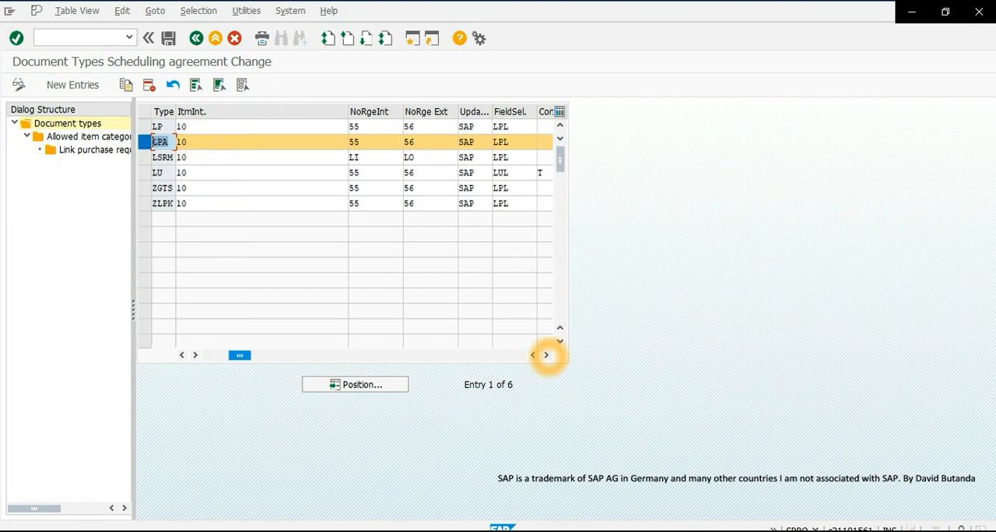
pyautogui.click(548, 356)
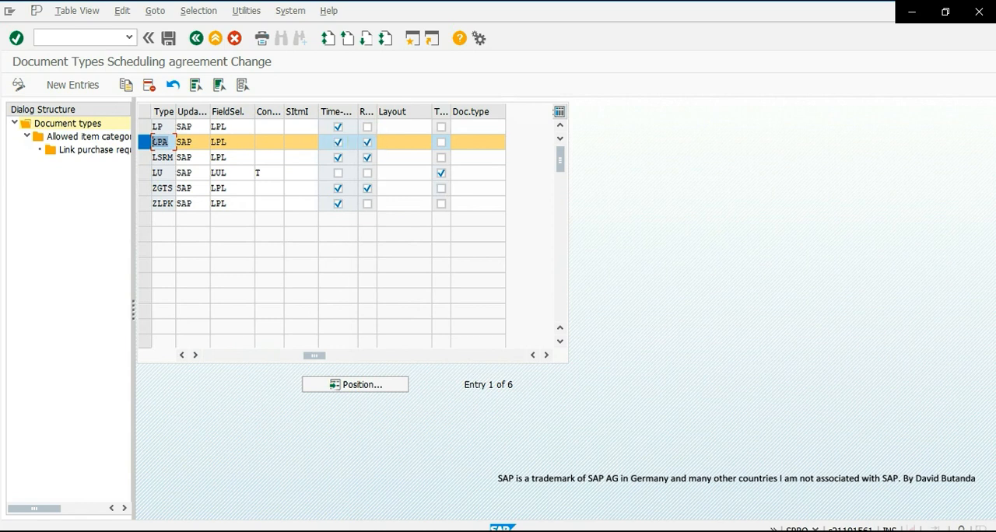
pyautogui.click(196, 38)
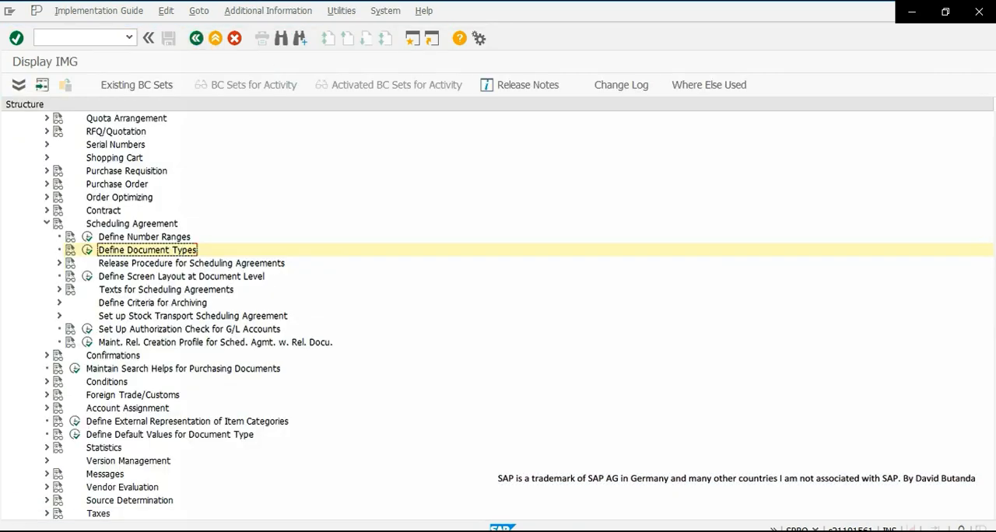
# - Open the activity for maintaining release creation profiles for scheduling agreements and position the list at plant 1000
pyautogui.scroll(-1, 498, 315)
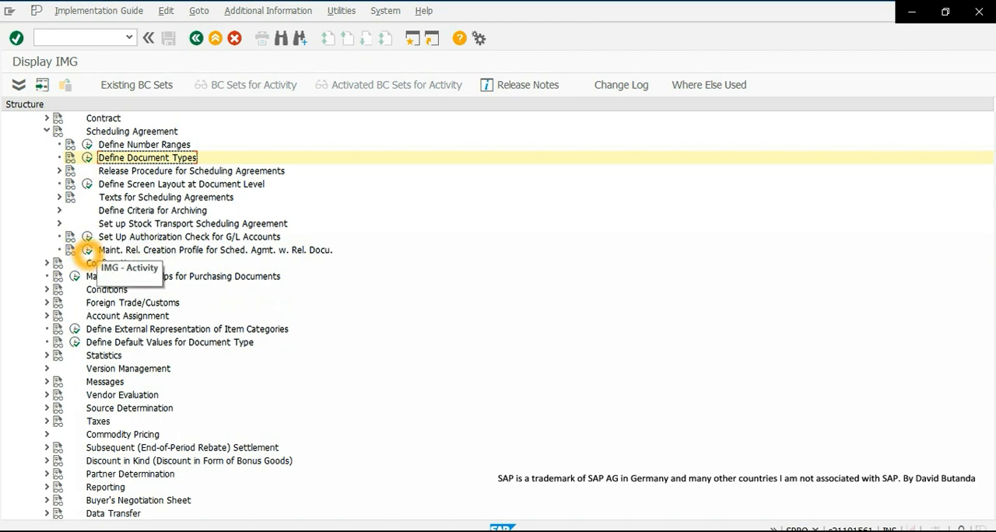
pyautogui.click(87, 250)
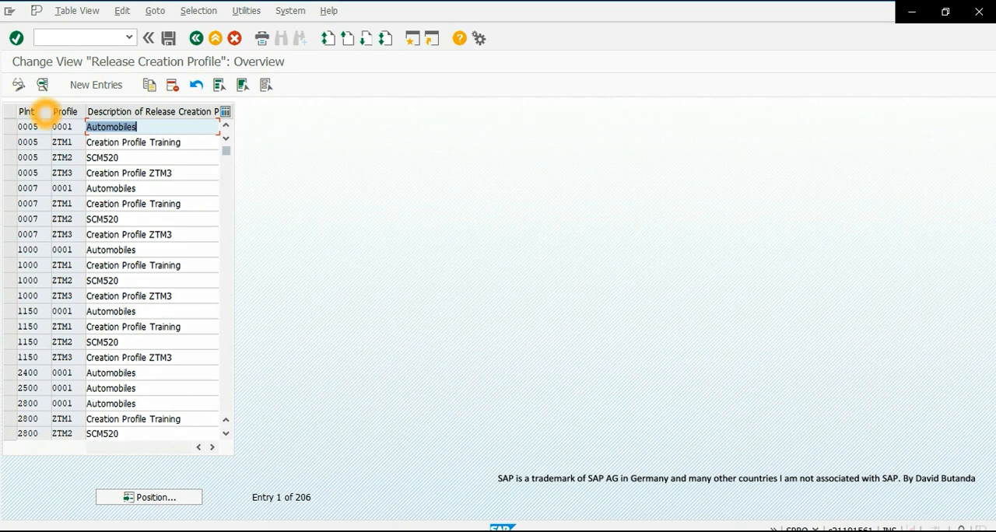
pyautogui.click(151, 495)
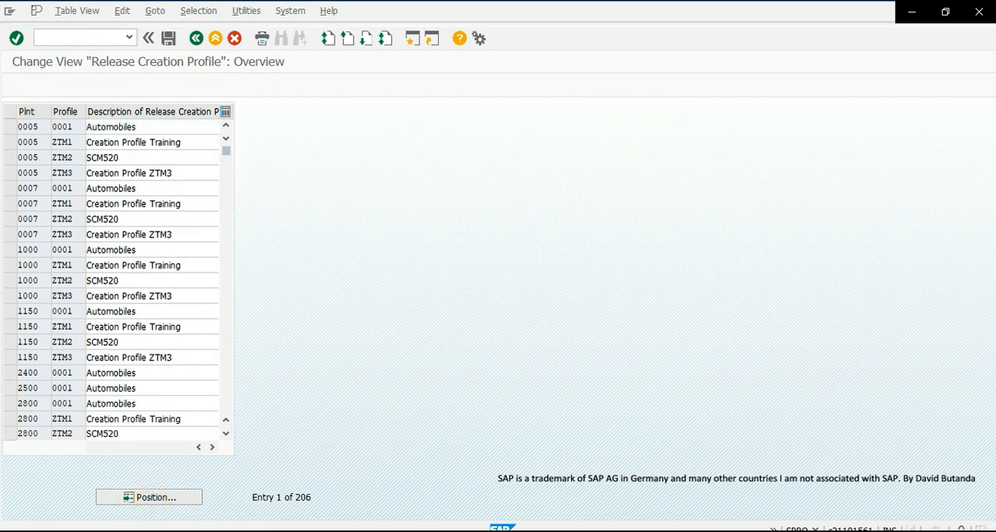
pyautogui.moveTo(168, 176); pyautogui.dragTo(393, 118)
pyautogui.write('1000')
pyautogui.click(405, 201)
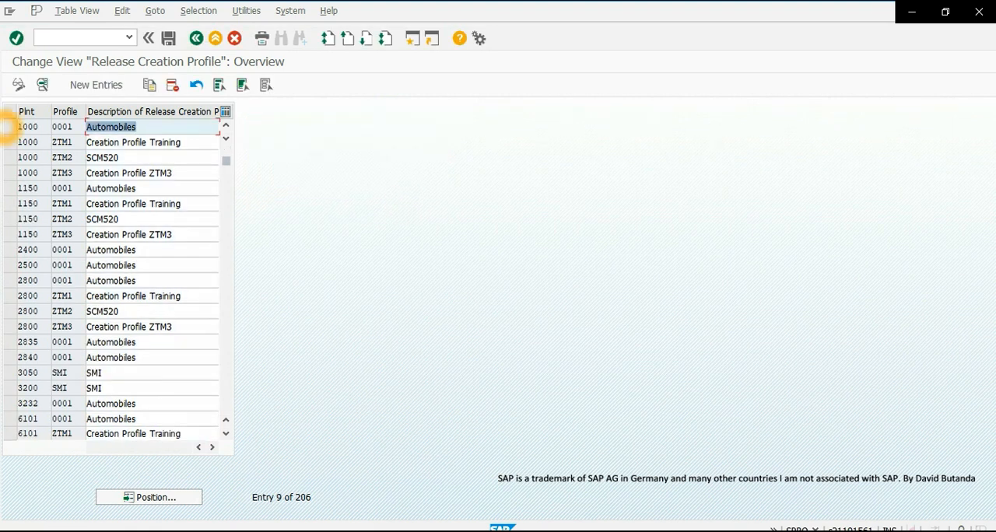
# - Select only plant 1000's release creation profile 0001 (Automobiles) and open its details
pyautogui.click(9, 126)
pyautogui.moveTo(56, 126); pyautogui.dragTo(56, 173)
pyautogui.click(83, 144)
pyautogui.click(25, 147)
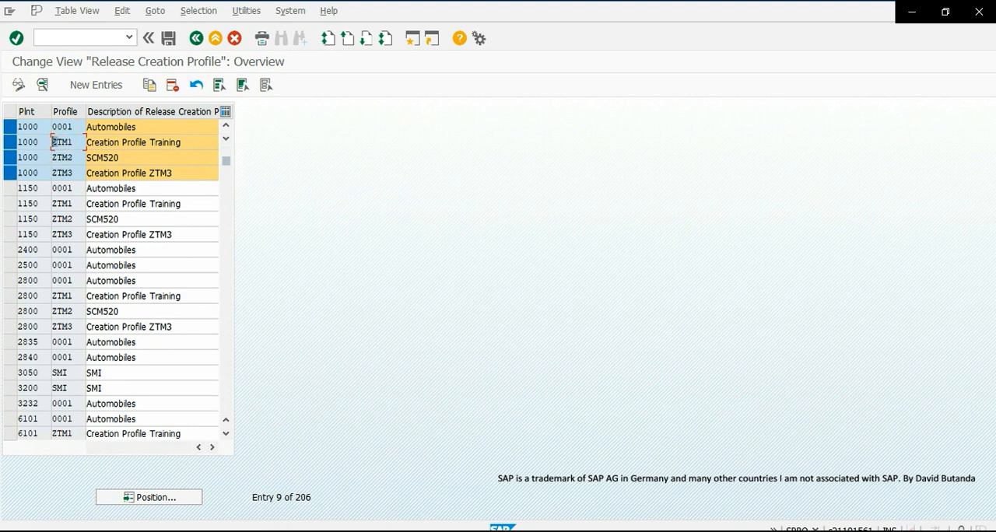
pyautogui.click(9, 142)
pyautogui.click(16, 157)
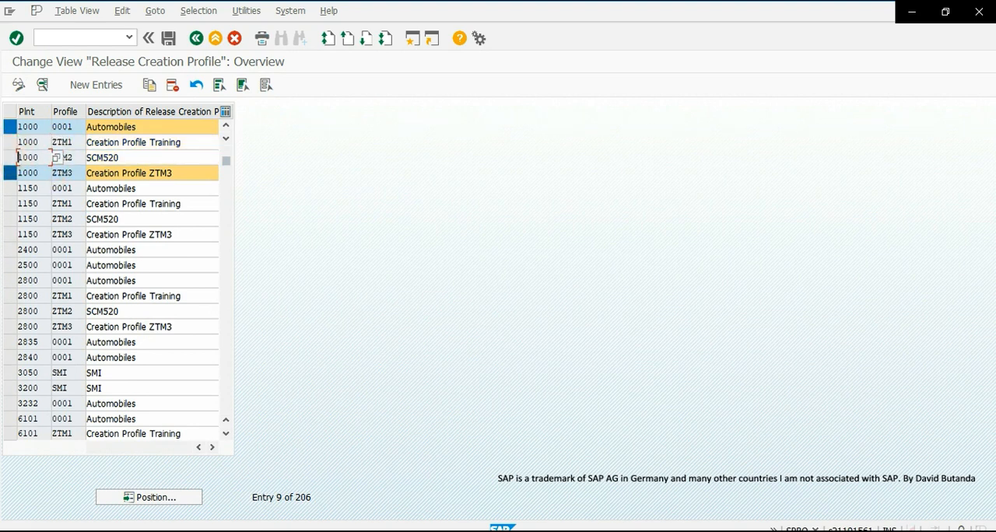
pyautogui.click(15, 173)
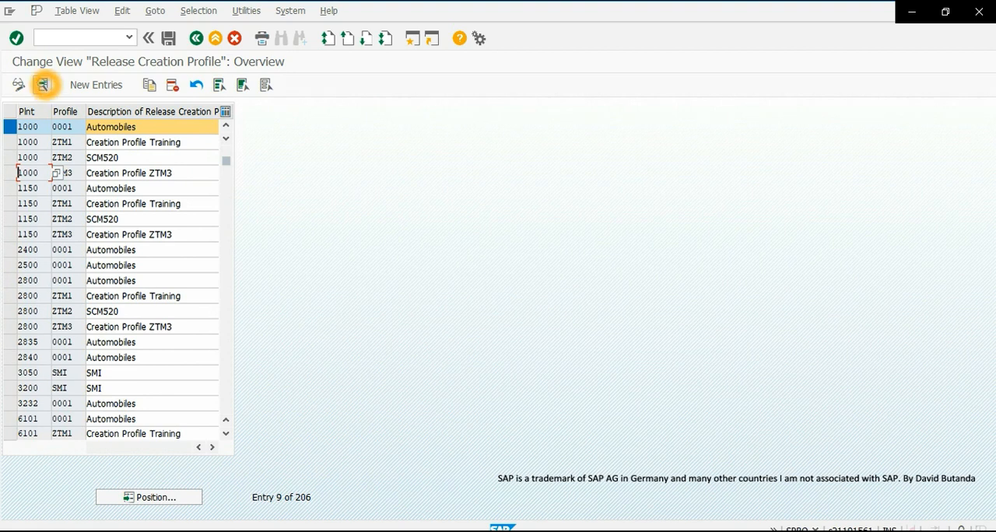
pyautogui.click(43, 85)
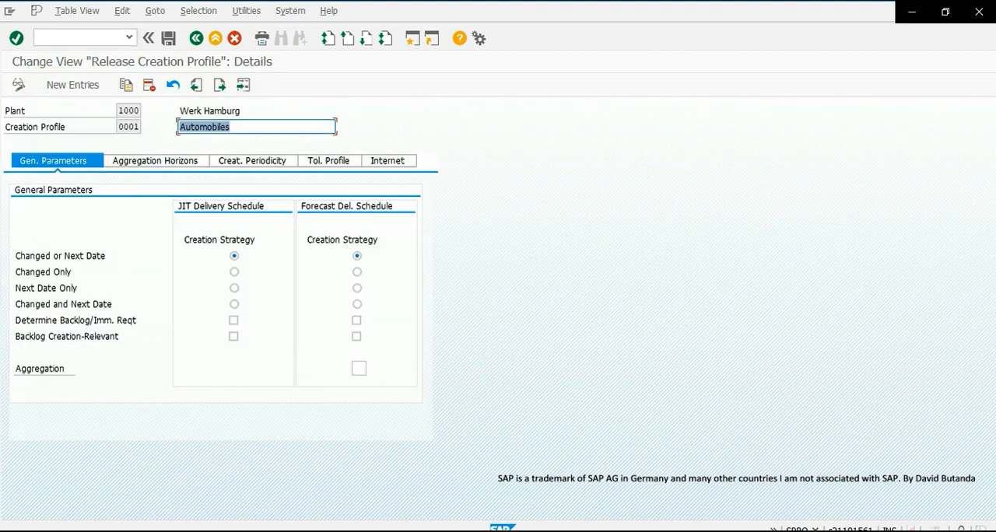
# - Examine the profile's aggregation horizons for the JIT and forecast delivery schedules, including daily and monthly aggregation and the release horizon
pyautogui.click(160, 161)
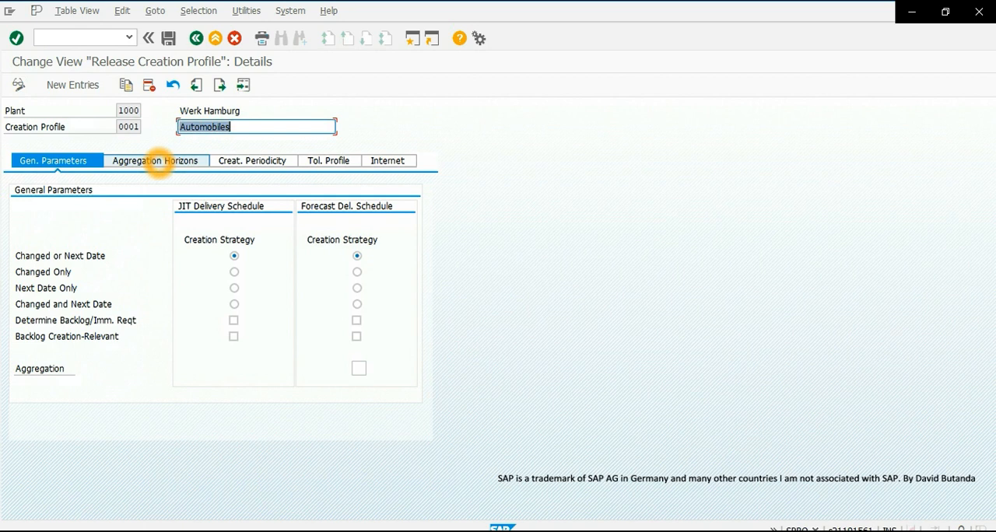
pyautogui.click(55, 272)
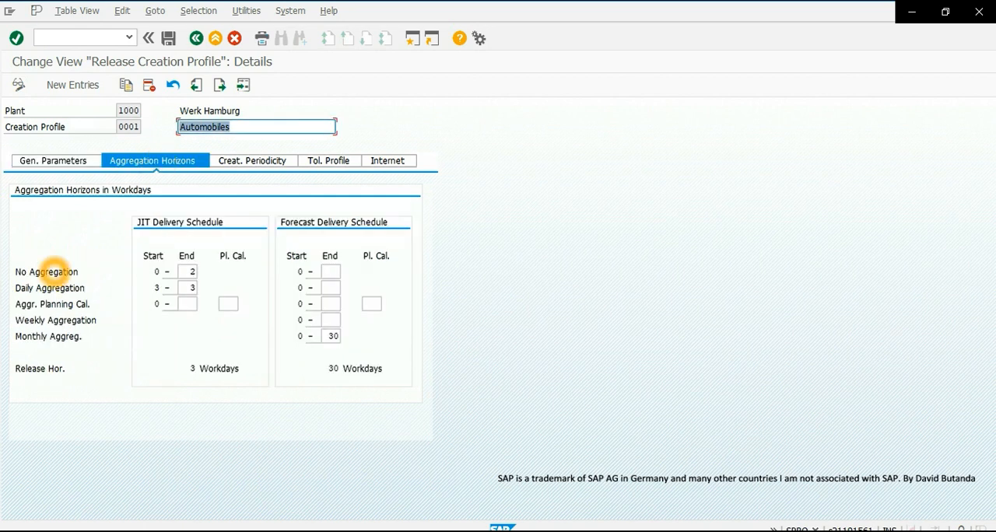
pyautogui.click(189, 271)
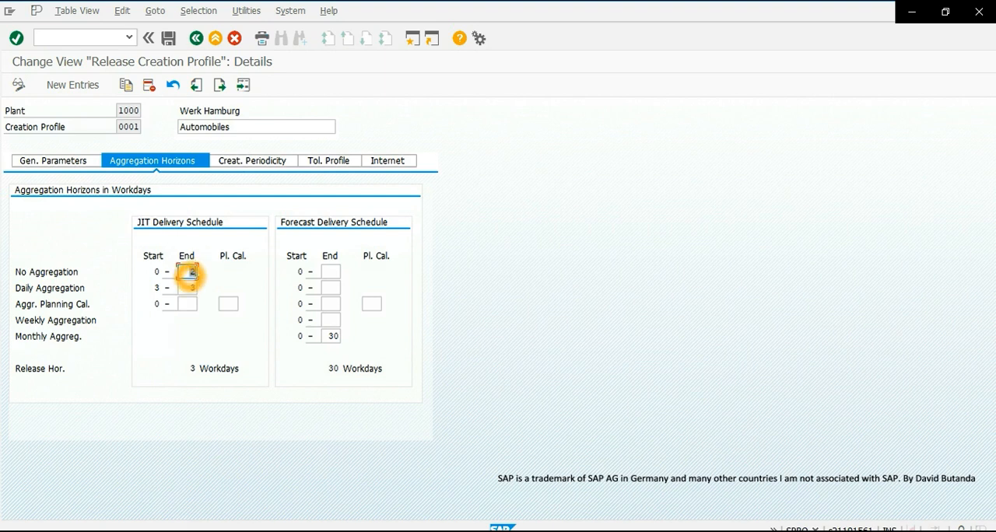
pyautogui.click(192, 271)
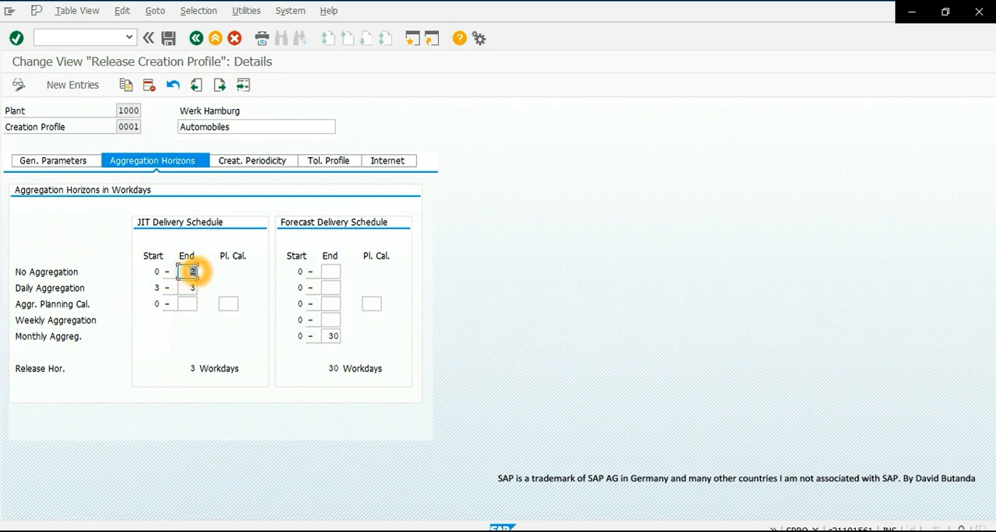
pyautogui.click(156, 271)
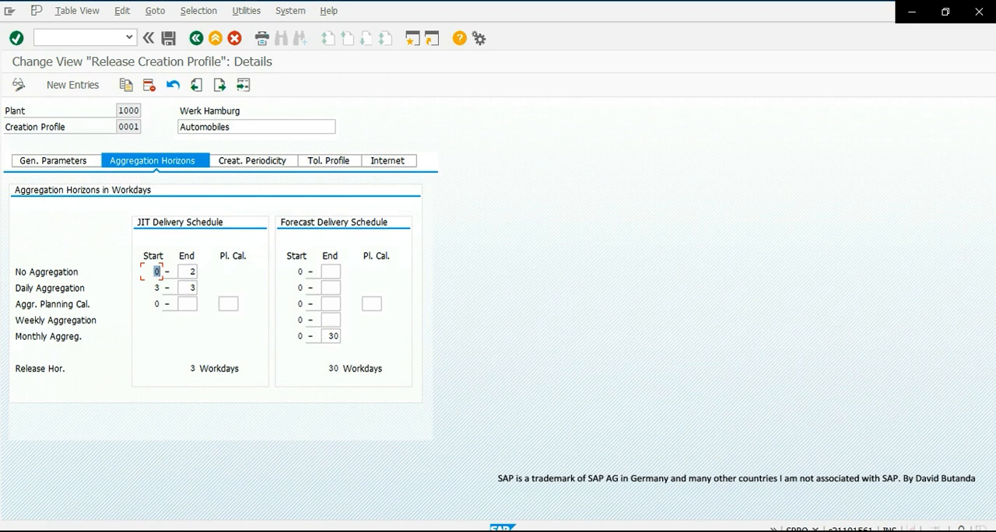
pyautogui.click(156, 288)
pyautogui.click(191, 288)
pyautogui.click(192, 288)
pyautogui.click(191, 288)
pyautogui.click(187, 368)
pyautogui.doubleClick(331, 336)
# - Leave the release creation profile and the implementation guide to return to the SAP Easy Access screen
pyautogui.click(196, 38)
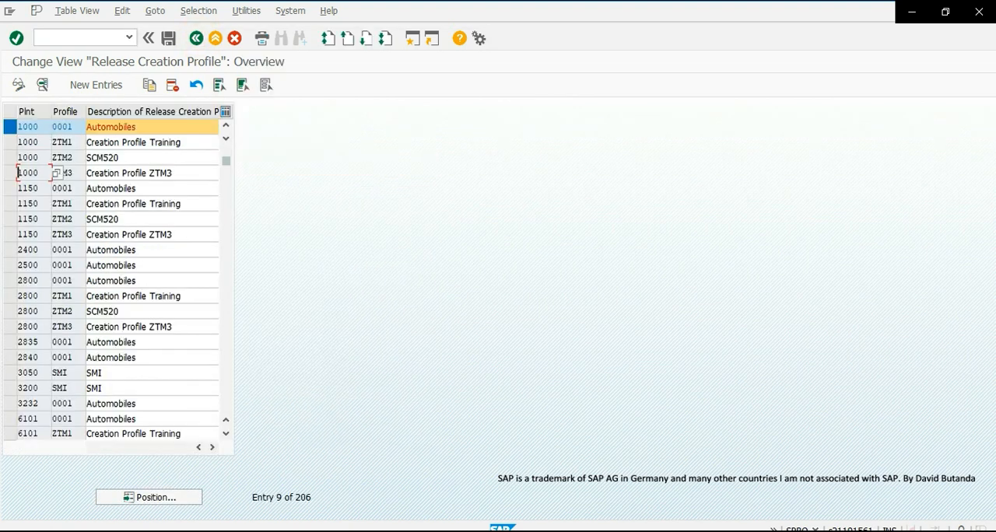
pyautogui.click(196, 39)
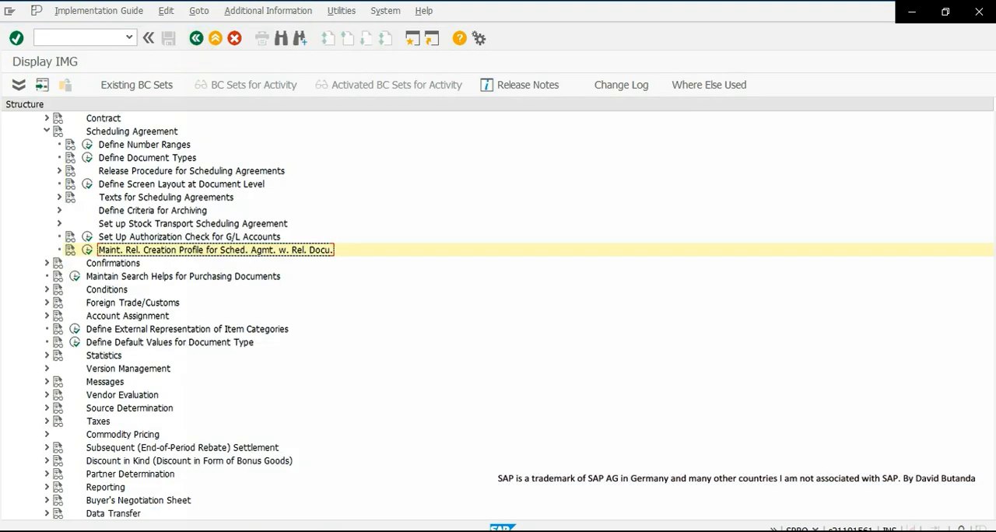
pyautogui.click(196, 38)
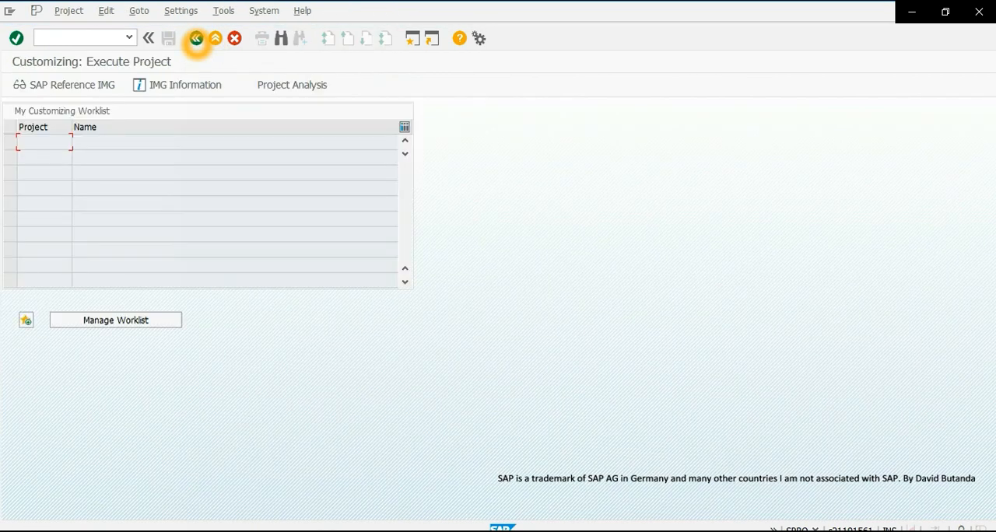
pyautogui.click(196, 38)
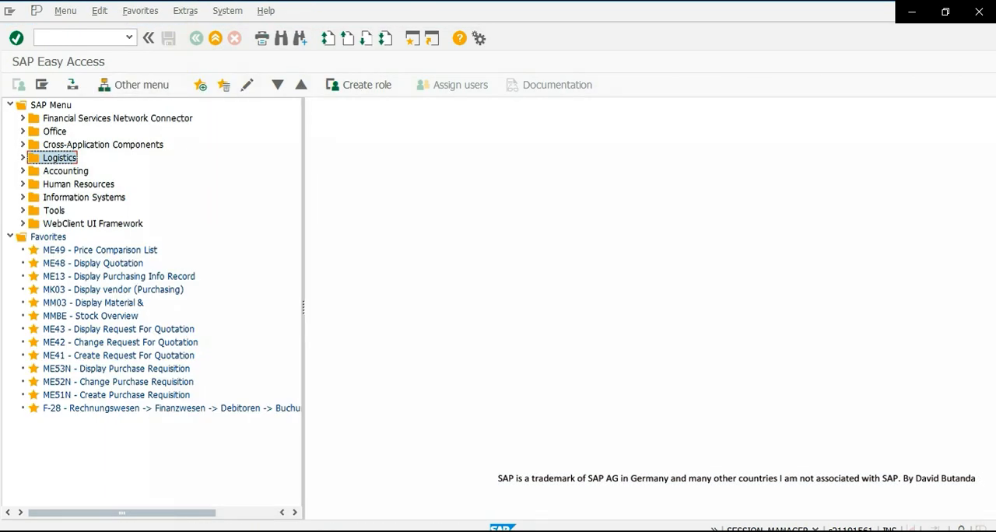
# - Start the vendor creation transaction XK01
pyautogui.click(75, 38)
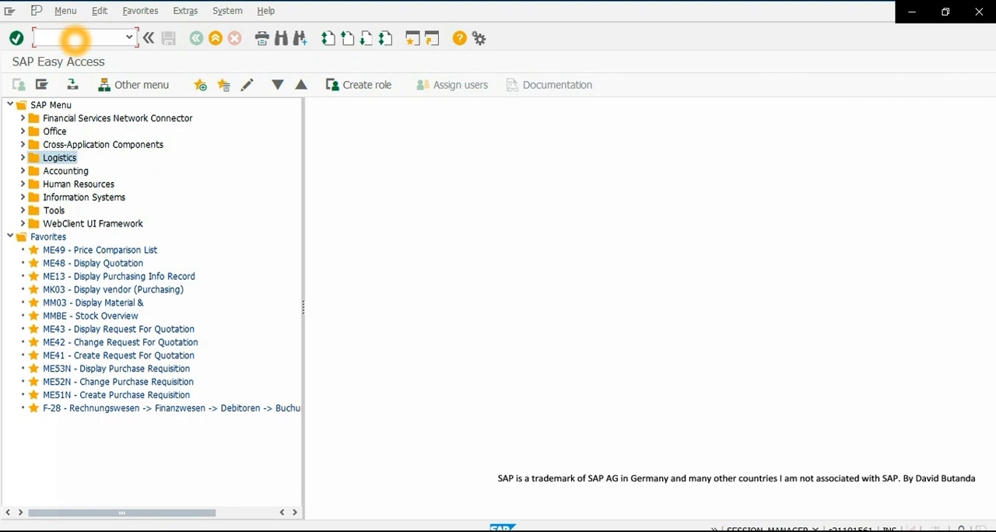
pyautogui.write('xk01')
pyautogui.press('Return')
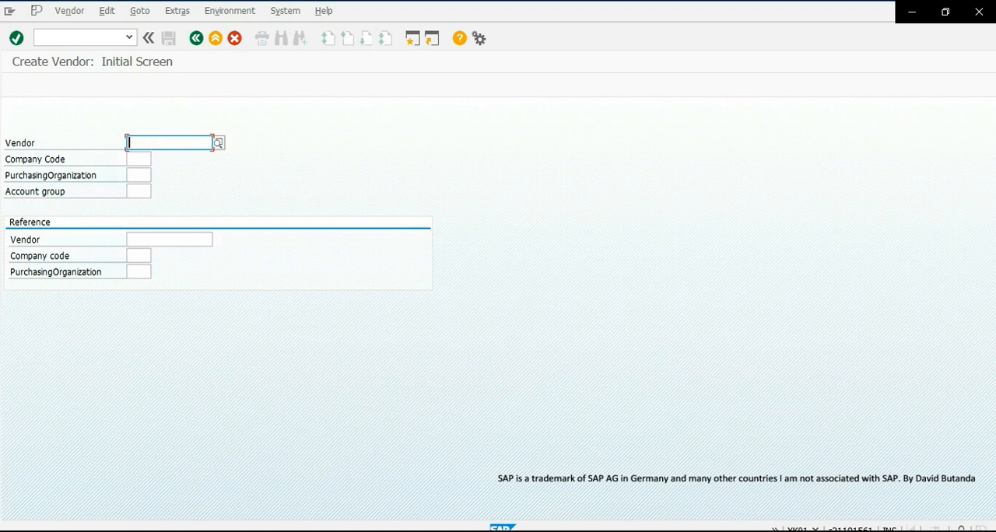
# - Enter company code 1000 and purchasing organization 1000 for the new vendor
pyautogui.click(136, 159)
pyautogui.write('1000')
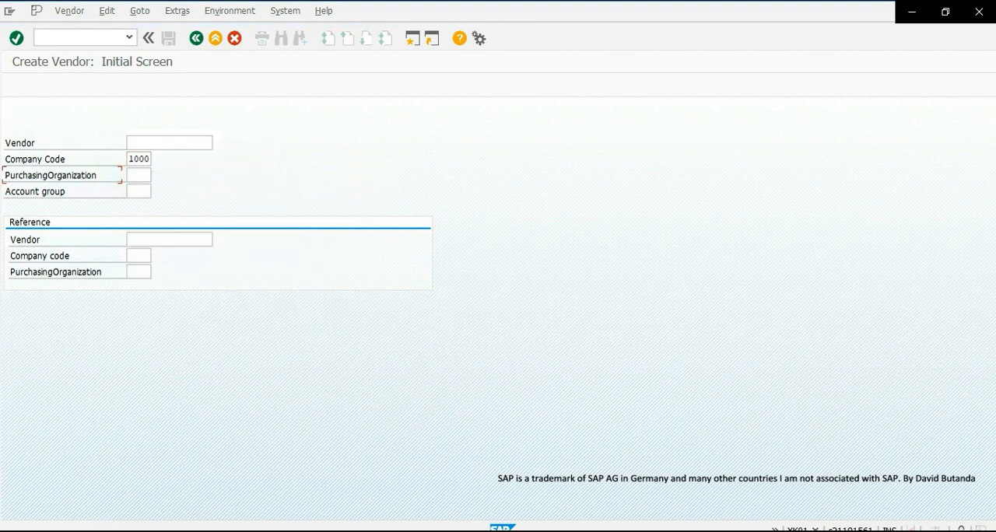
pyautogui.click(141, 175)
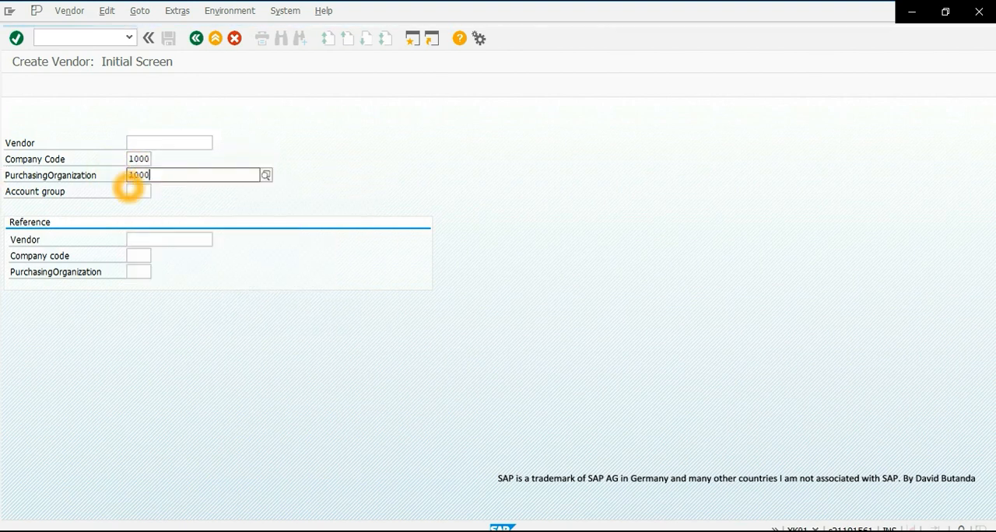
pyautogui.click(104, 201)
# - Choose vendor account group LIEF (Vendors) from the possible entries and continue to the address data
pyautogui.click(140, 192)
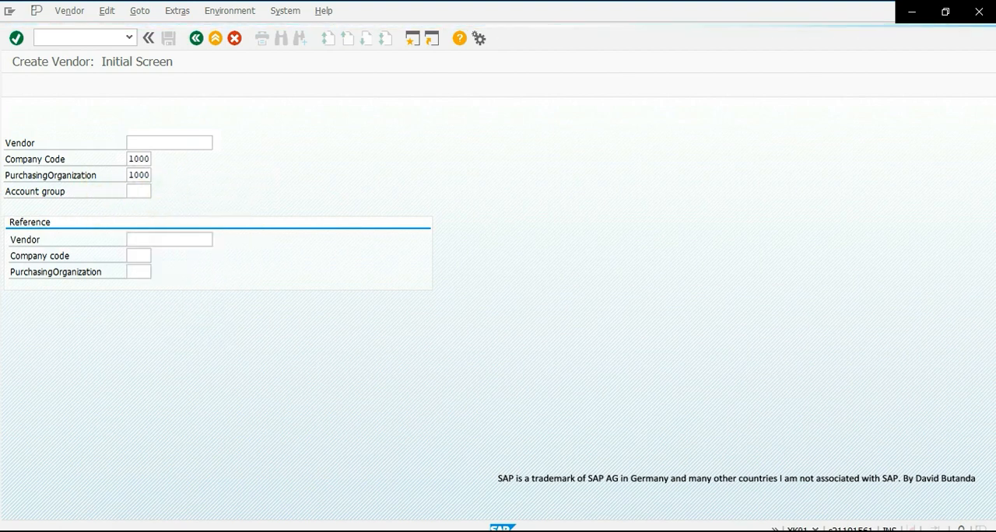
pyautogui.scroll(-11, 250, 290)
pyautogui.scroll(-17, 234, 312)
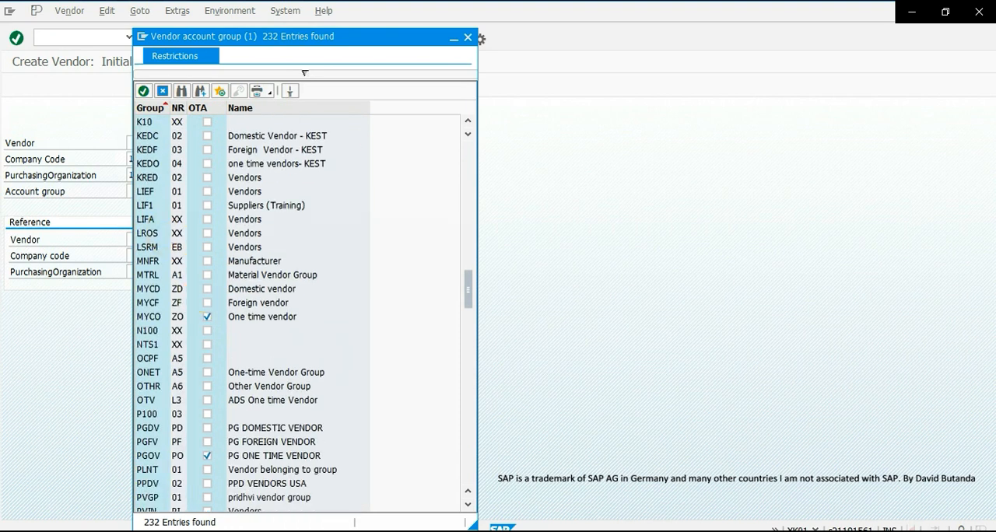
pyautogui.click(162, 219)
pyautogui.click(166, 191)
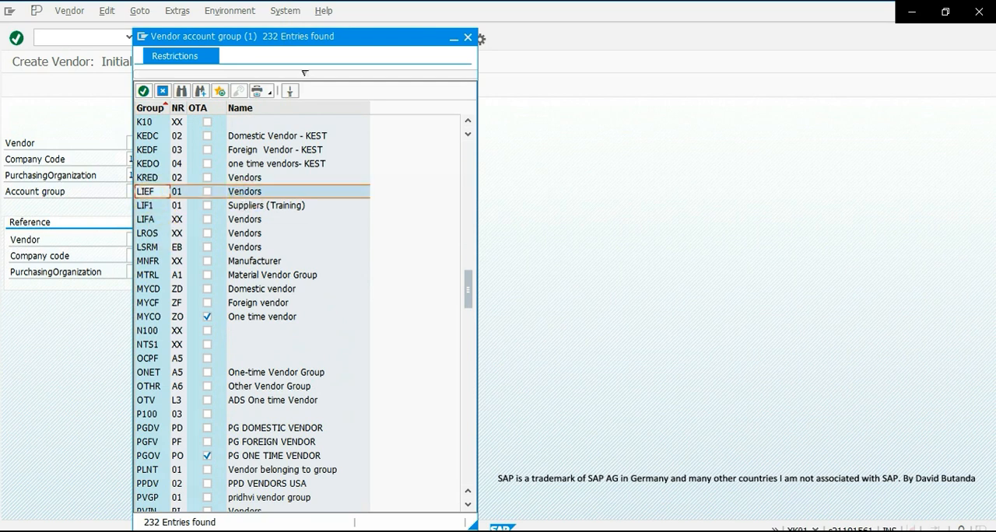
pyautogui.doubleClick(153, 194)
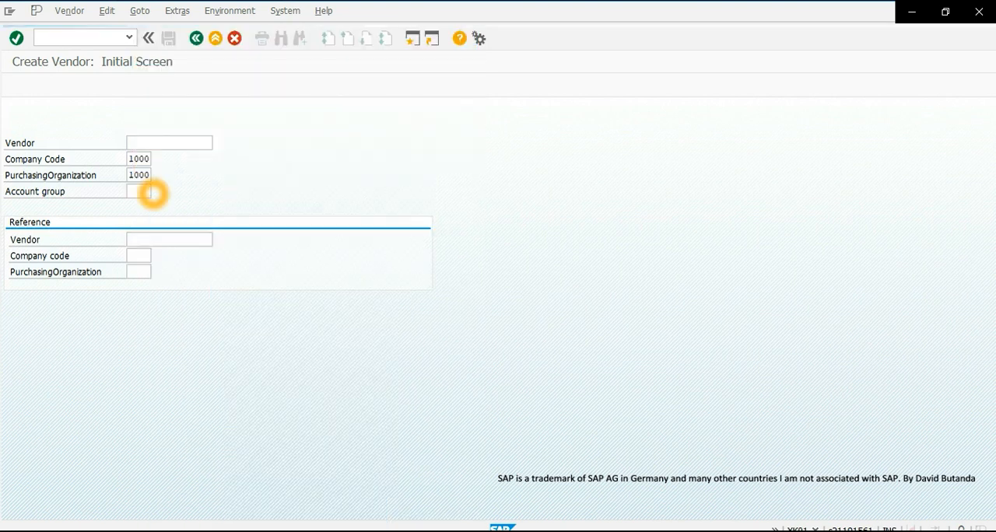
pyautogui.click(16, 38)
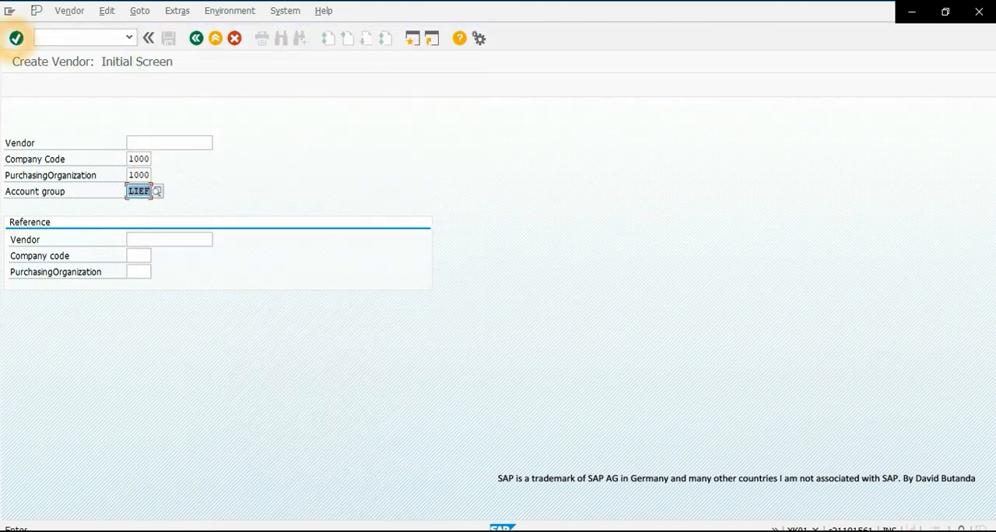
pyautogui.click(198, 306)
# - Set the vendor's title to Company and the name to MAPRESA0001
pyautogui.click(149, 176)
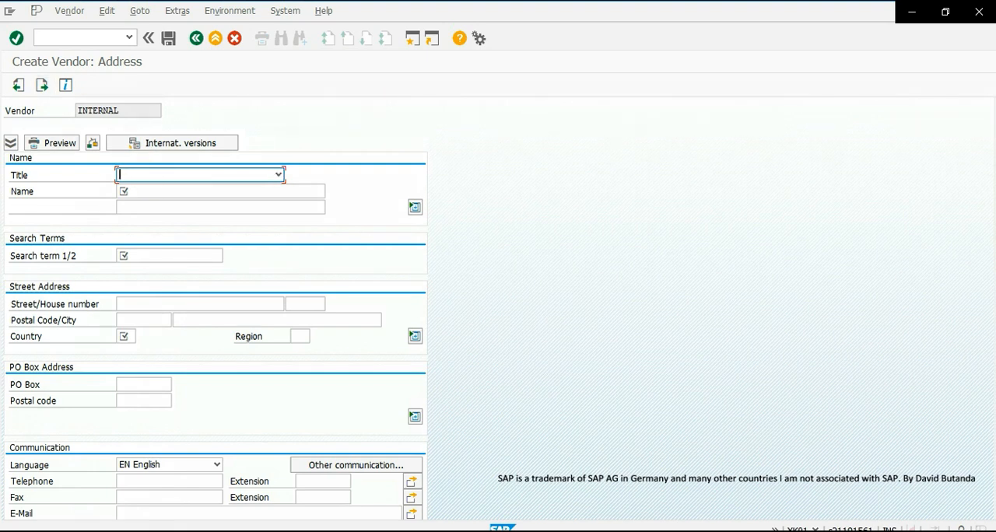
pyautogui.click(278, 174)
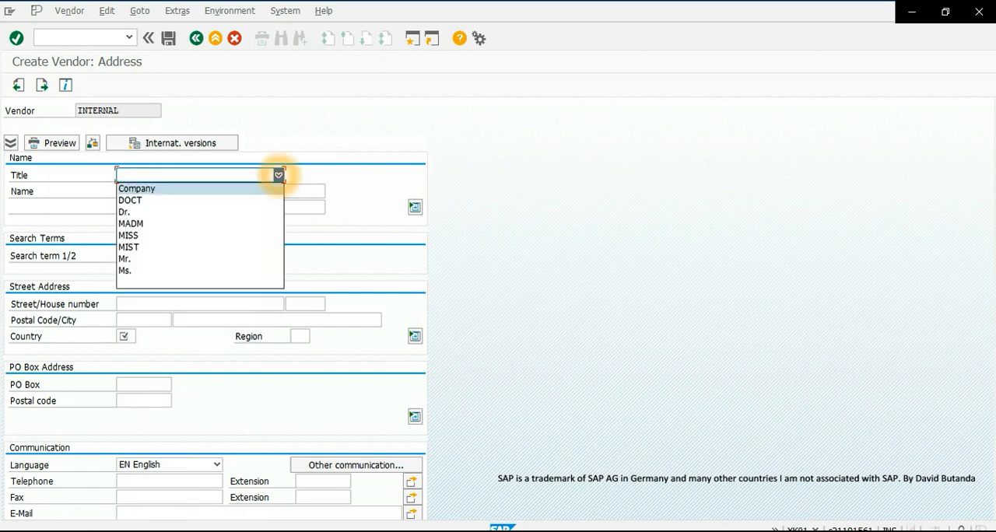
pyautogui.click(207, 189)
pyautogui.click(149, 195)
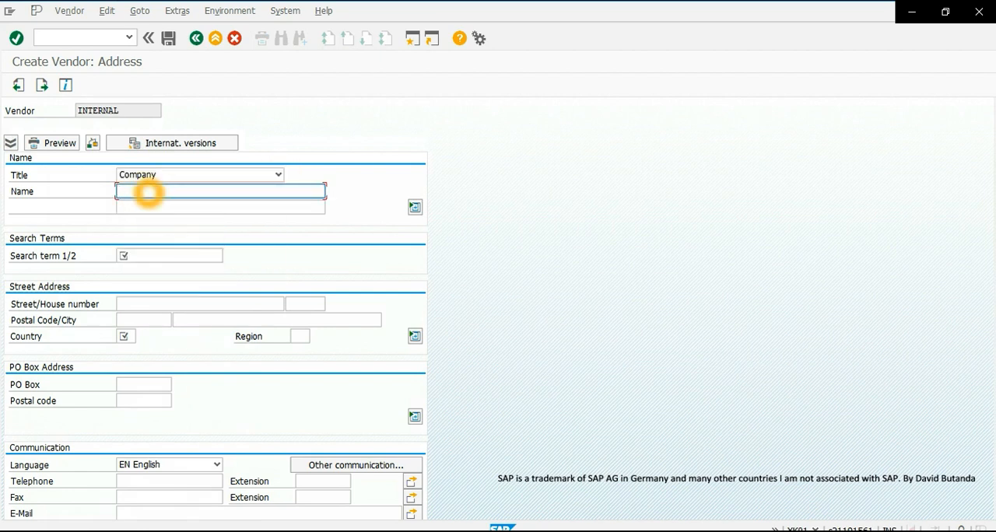
pyautogui.write('ma')
pyautogui.press('BackSpace')
pyautogui.press('BackSpace')
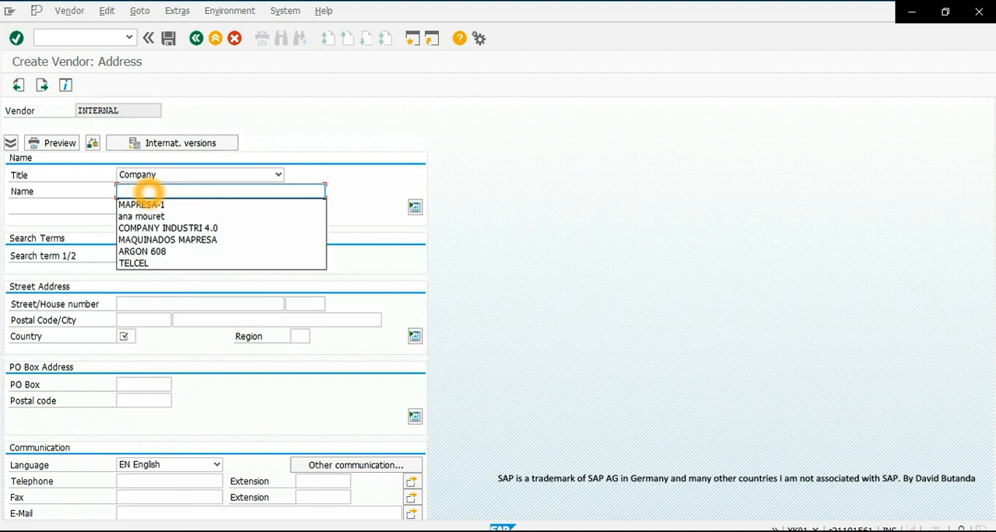
pyautogui.write('MAPRESA00')
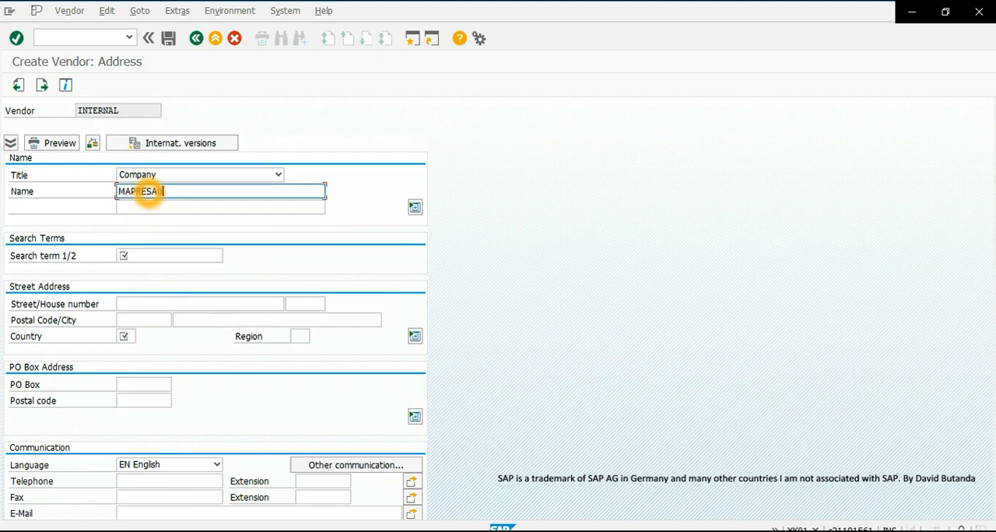
pyautogui.write('01')
# - Enter the search term MAPRES0001 and the country US in the vendor address
pyautogui.click(139, 257)
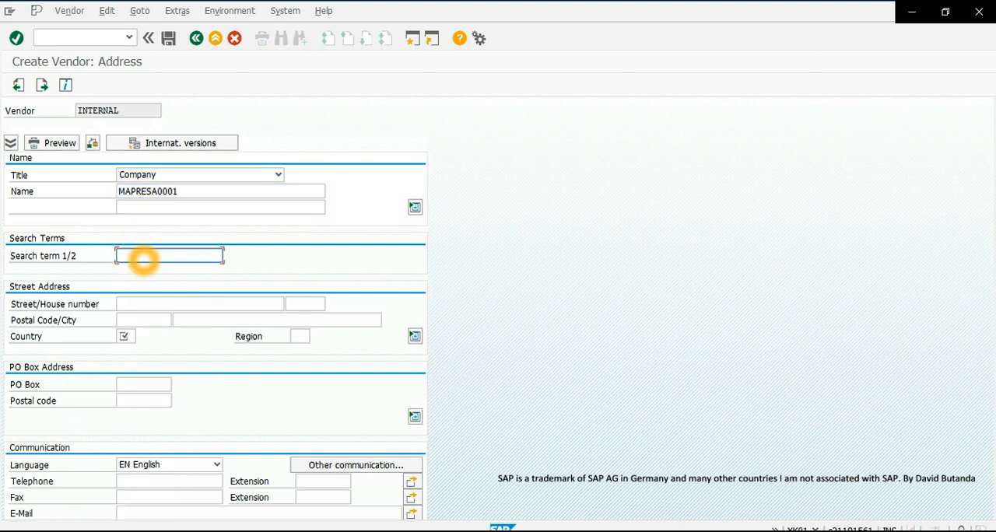
pyautogui.write('MAPRES')
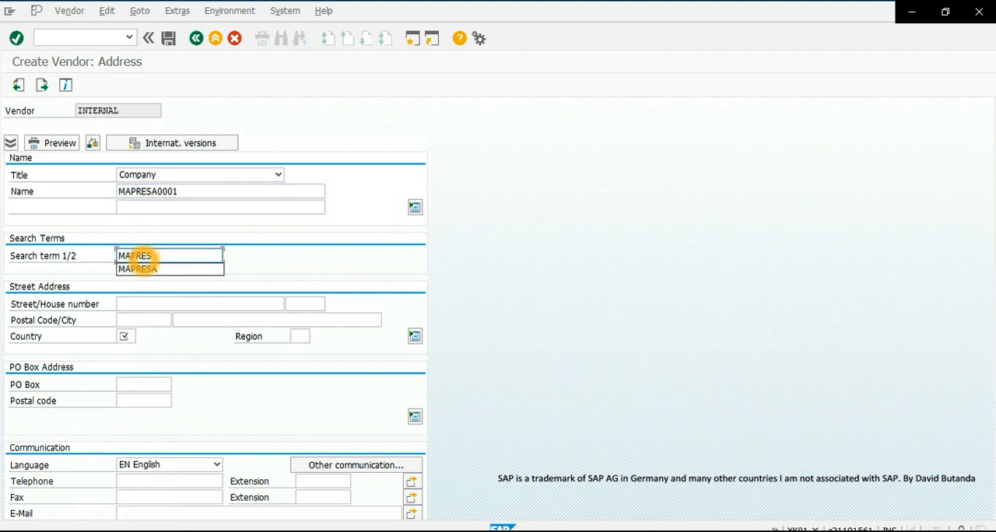
pyautogui.write('0001')
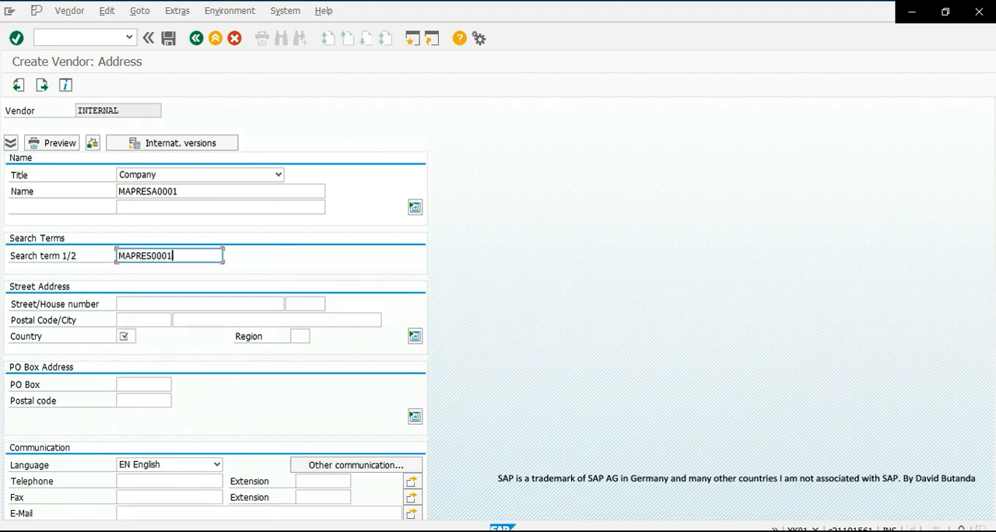
pyautogui.click(125, 336)
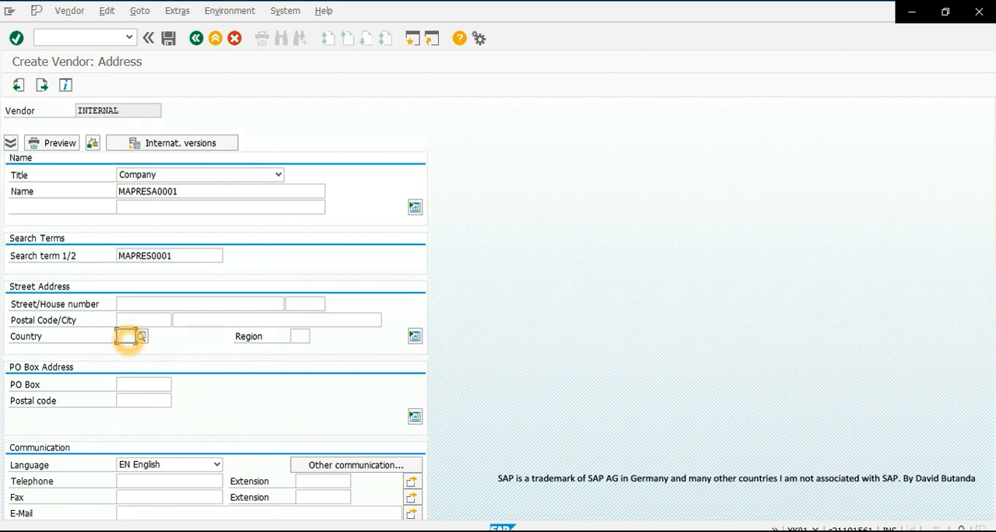
pyautogui.write('US')
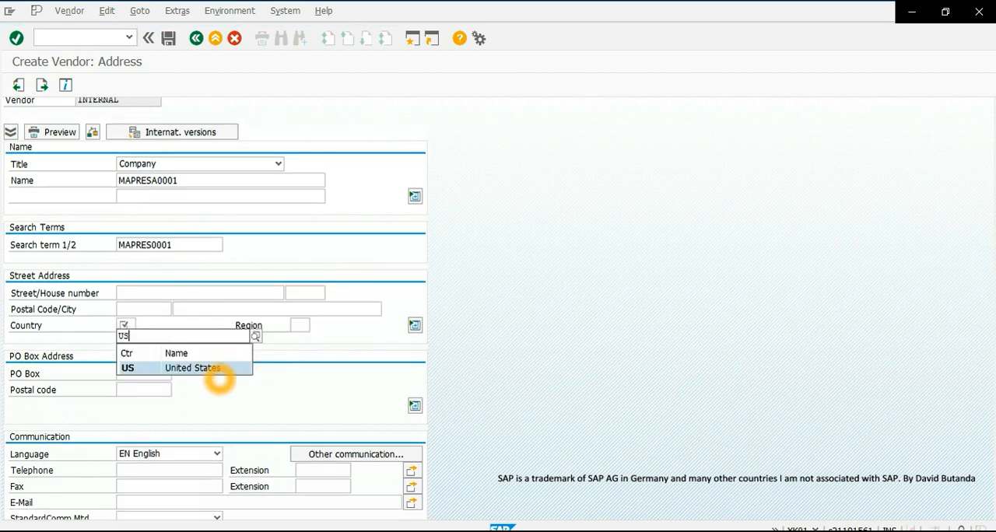
pyautogui.press('Return')
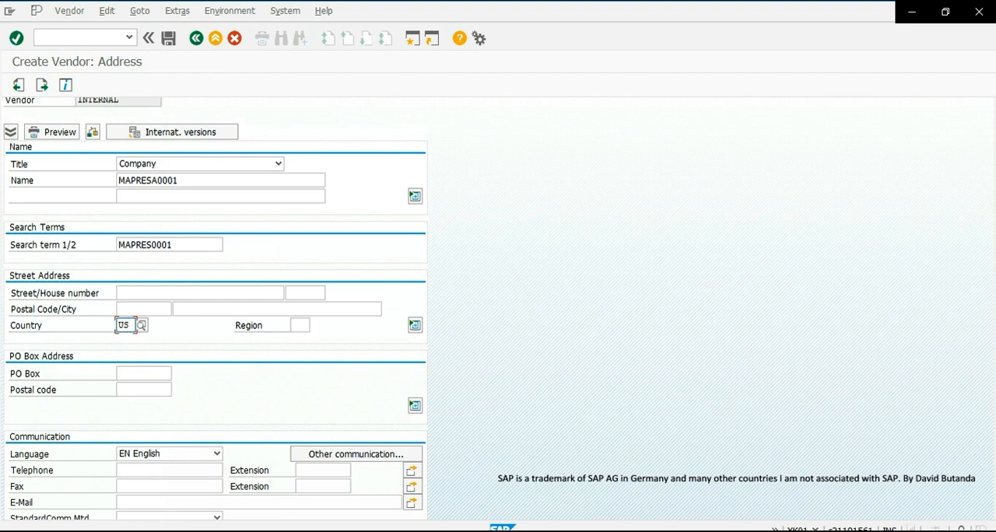
# - Confirm the address and continue past the control, payment transactions and contact persons data to the accounting information, leaving them blank
pyautogui.click(17, 38)
pyautogui.click(16, 39)
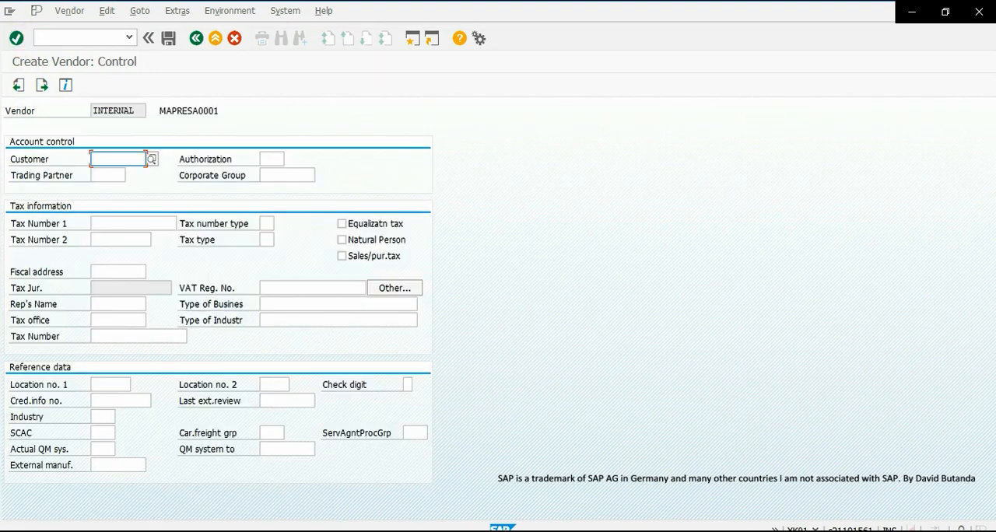
pyautogui.click(58, 162)
pyautogui.click(19, 39)
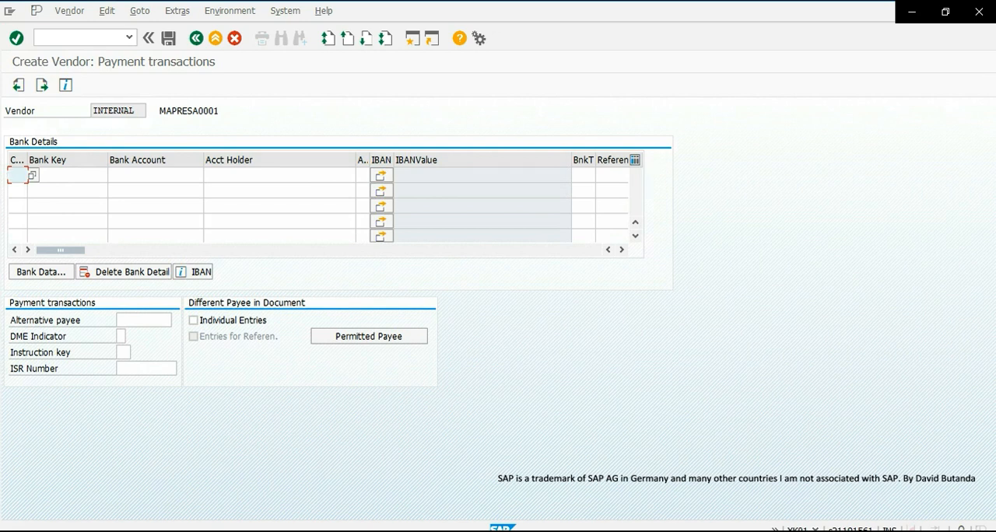
pyautogui.click(17, 38)
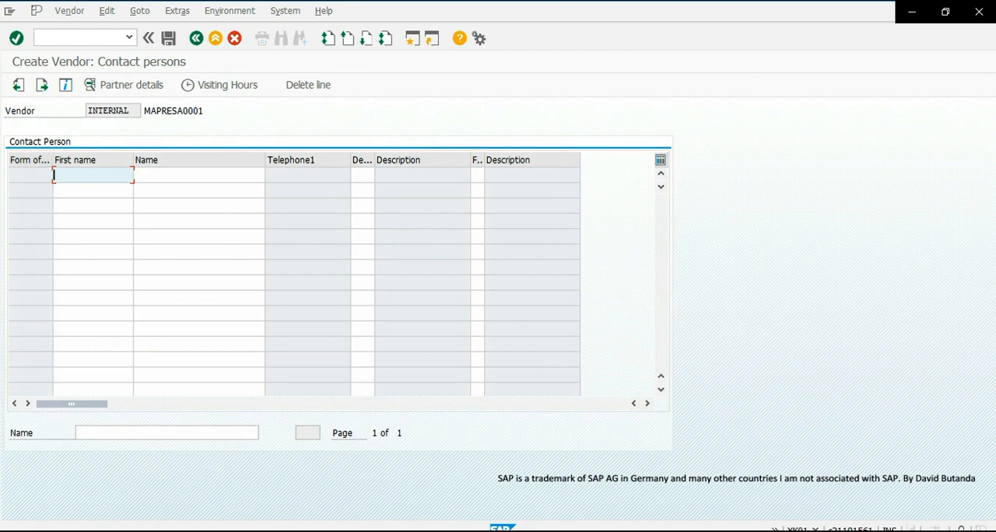
pyautogui.click(16, 39)
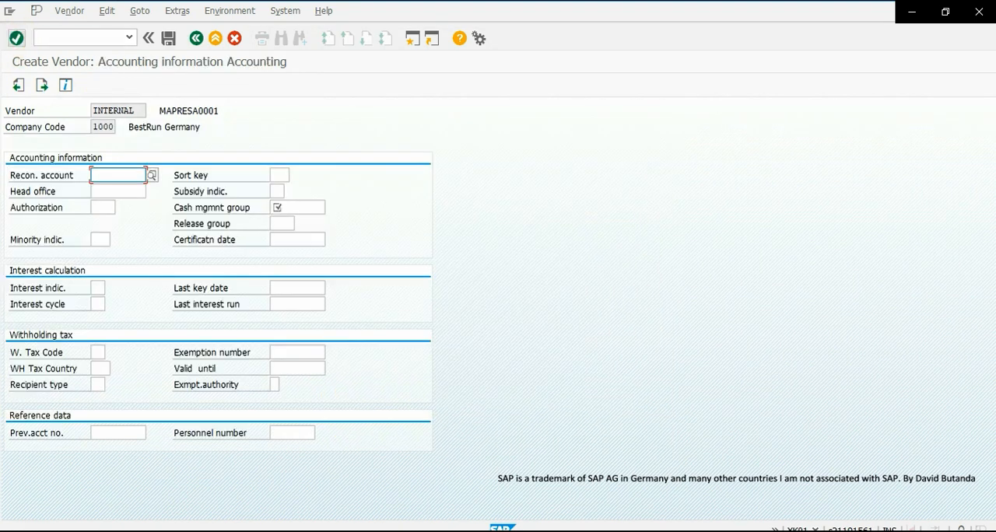
# - Choose 160000 as the reconciliation account from the possible entries in the accounting information
pyautogui.press('Tab')
pyautogui.click(115, 177)
pyautogui.click(279, 205)
pyautogui.press('Tab')
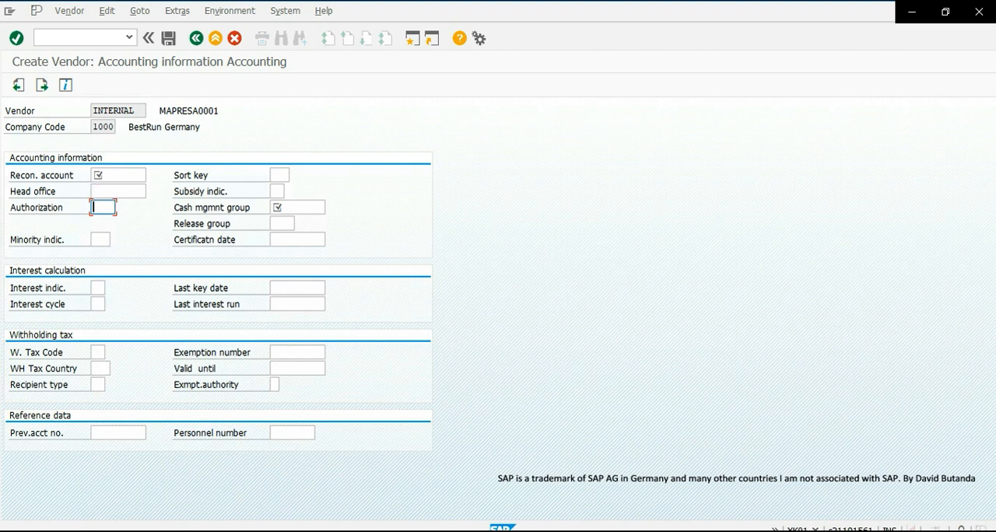
pyautogui.click(119, 175)
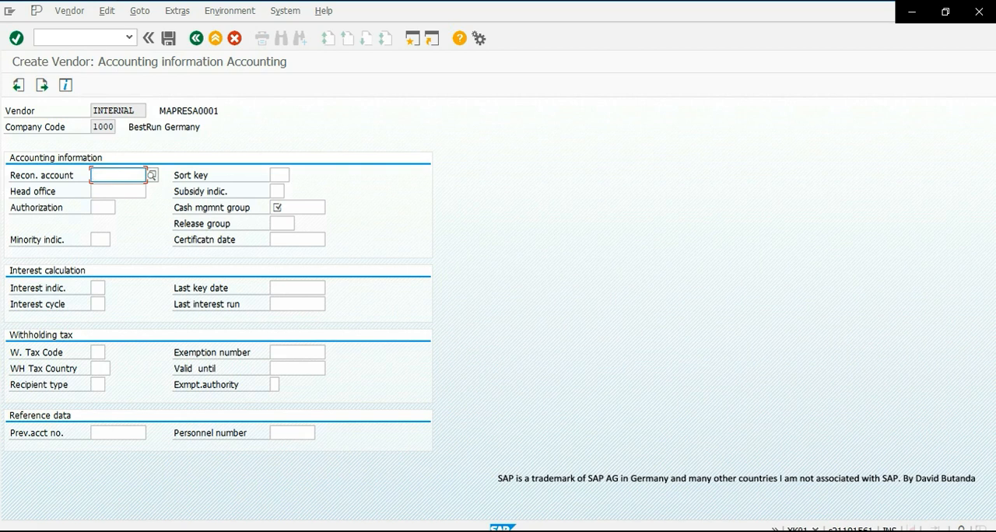
pyautogui.click(152, 175)
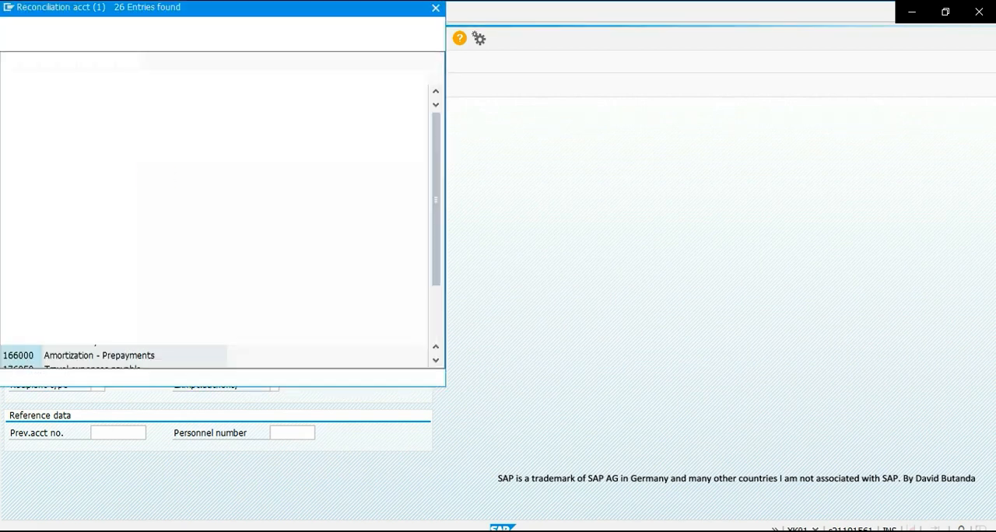
pyautogui.moveTo(220, 9); pyautogui.dragTo(423, 19)
pyautogui.click(221, 214)
pyautogui.doubleClick(222, 214)
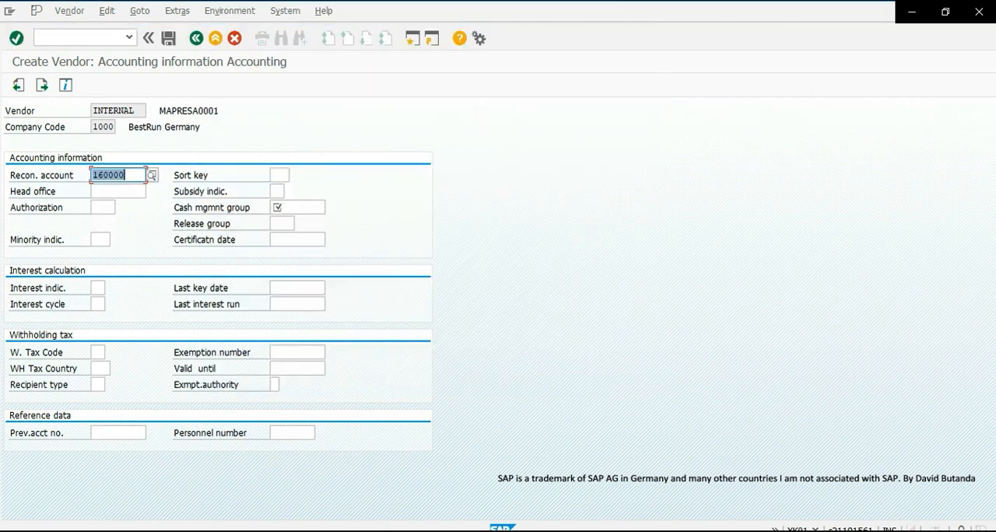
# - Set the cash management group to A1 (Domestic payments) and continue past the accounting payment transactions to the purchasing data
pyautogui.click(113, 197)
pyautogui.click(280, 207)
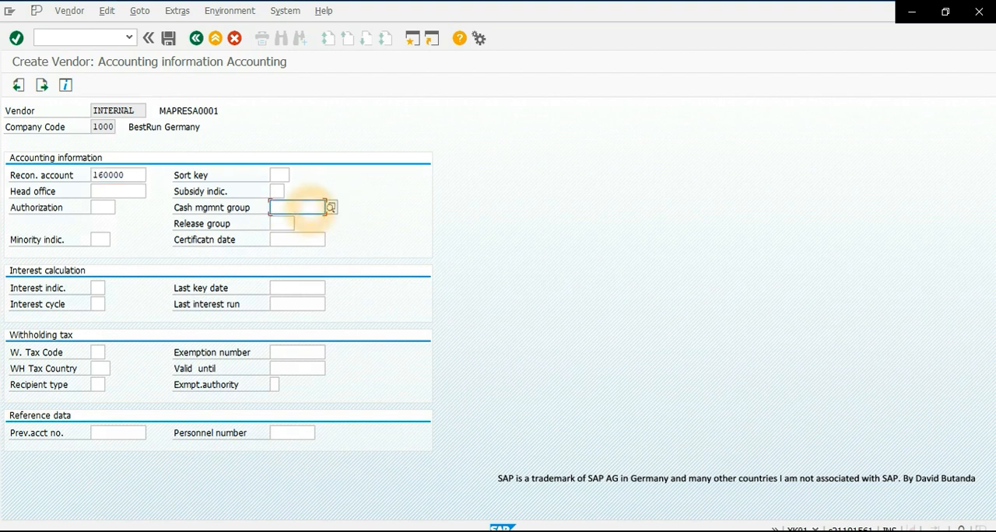
pyautogui.click(336, 207)
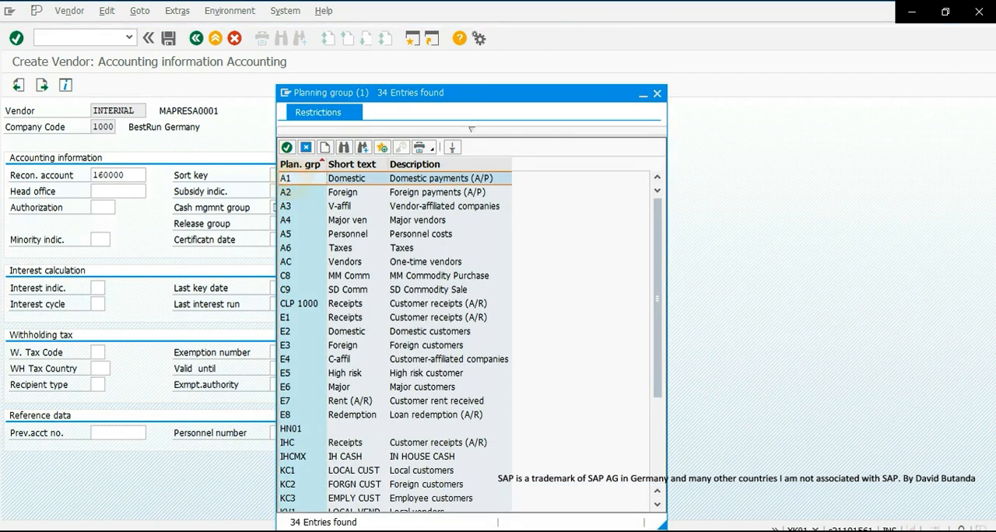
pyautogui.doubleClick(288, 179)
pyautogui.click(16, 38)
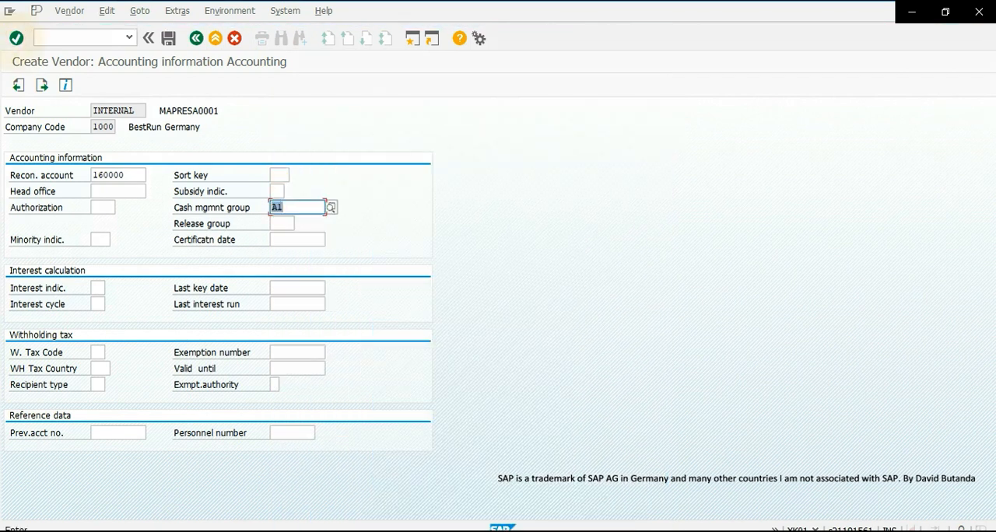
pyautogui.click(15, 38)
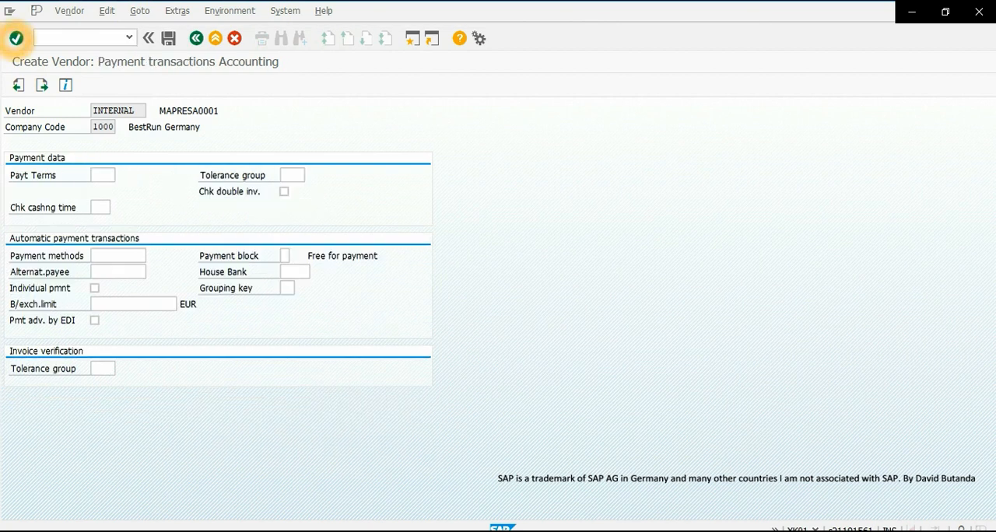
pyautogui.click(16, 38)
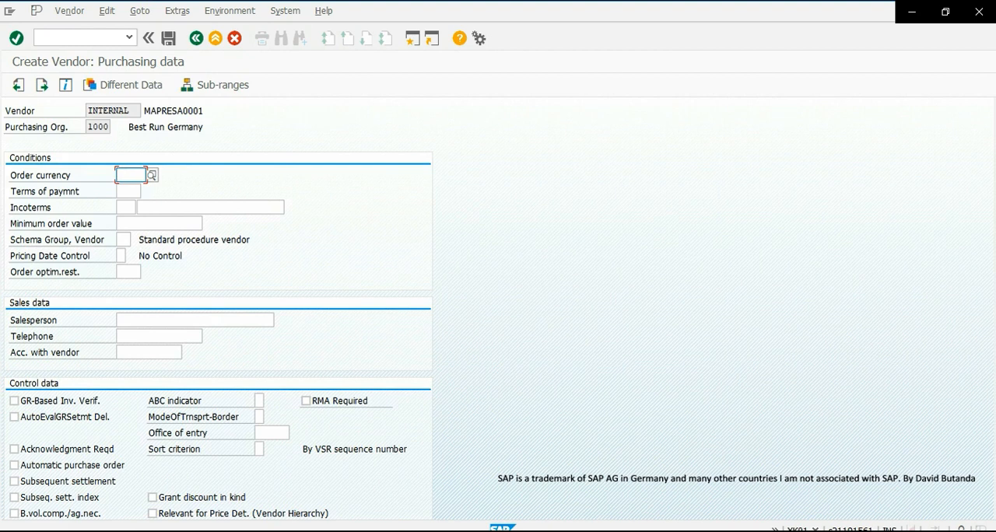
# - Set the order currency to EUR in the purchasing conditions
pyautogui.click(127, 192)
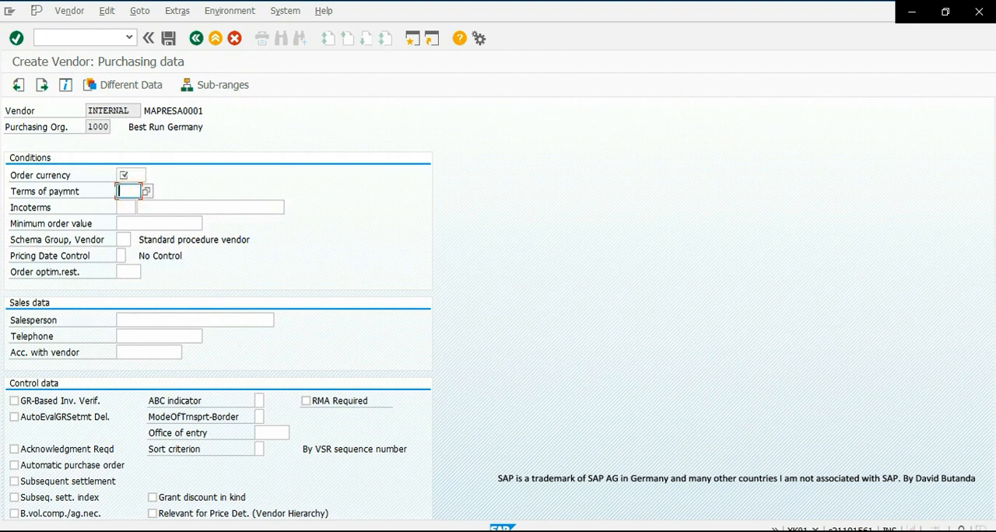
pyautogui.click(132, 175)
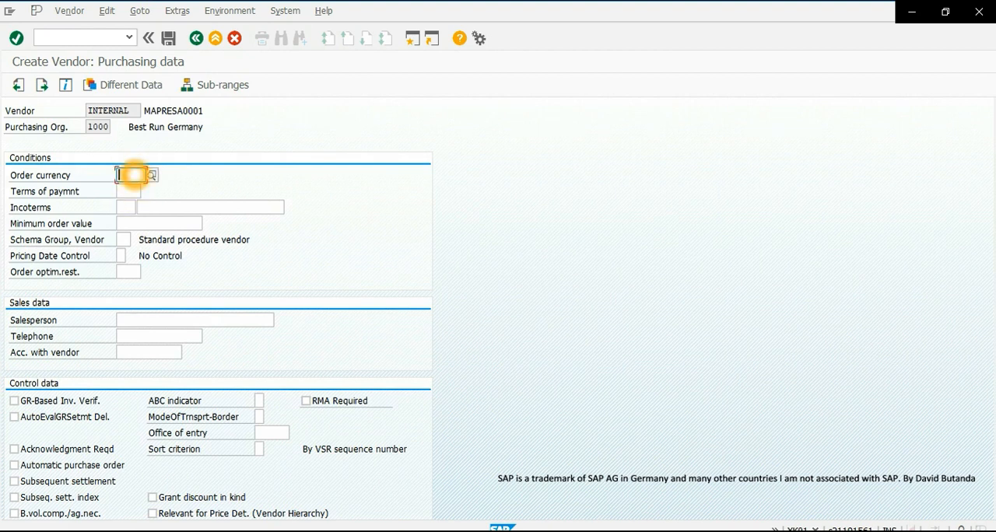
pyautogui.write('U')
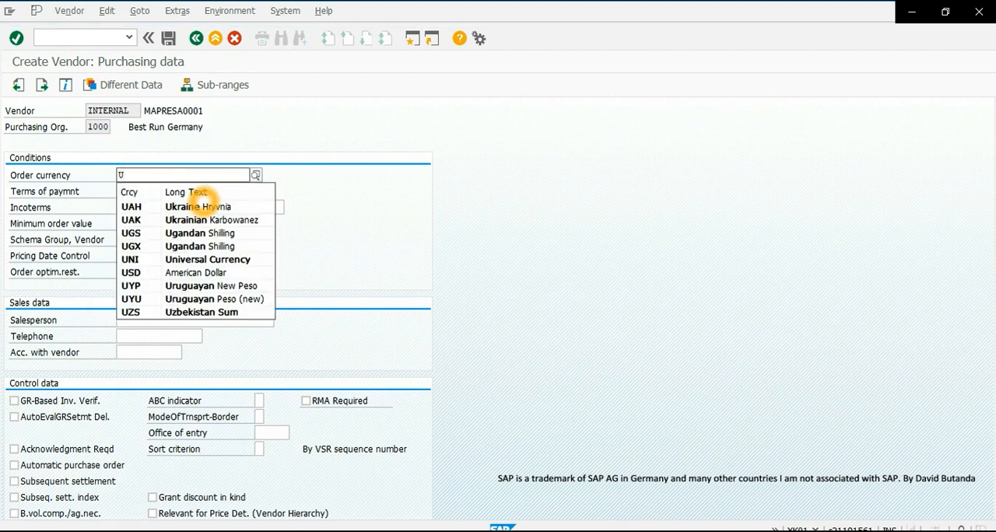
pyautogui.press('BackSpace')
pyautogui.write('EUR')
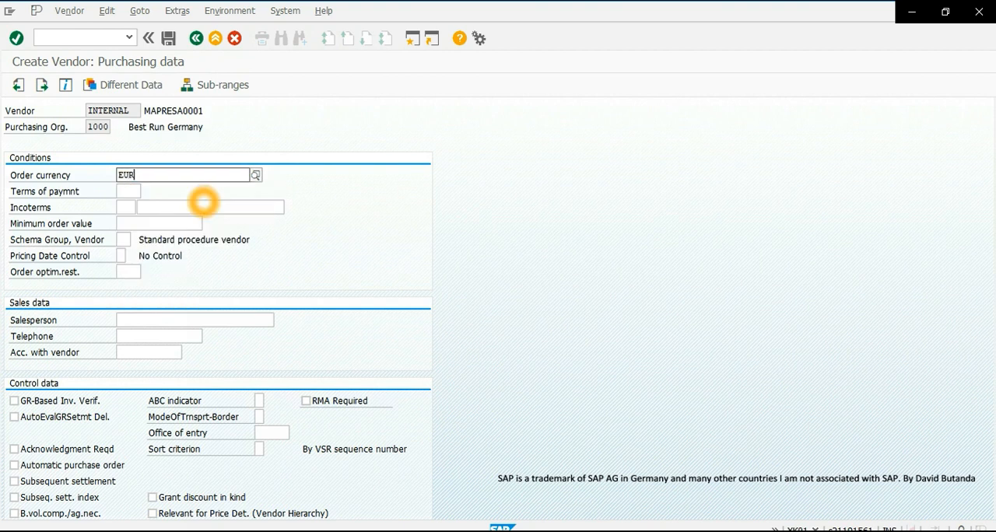
# - Open the vendor's additional purchasing data and confirm data retention at VSR and plant level, leaving the plant blank
pyautogui.click(356, 216)
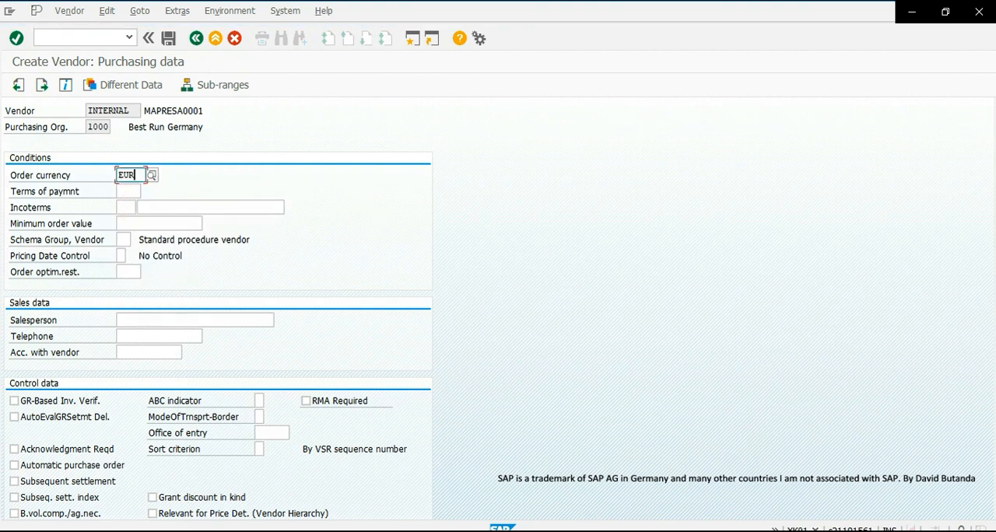
pyautogui.scroll(-1, 96, 192)
pyautogui.scroll(-12, 127, 211)
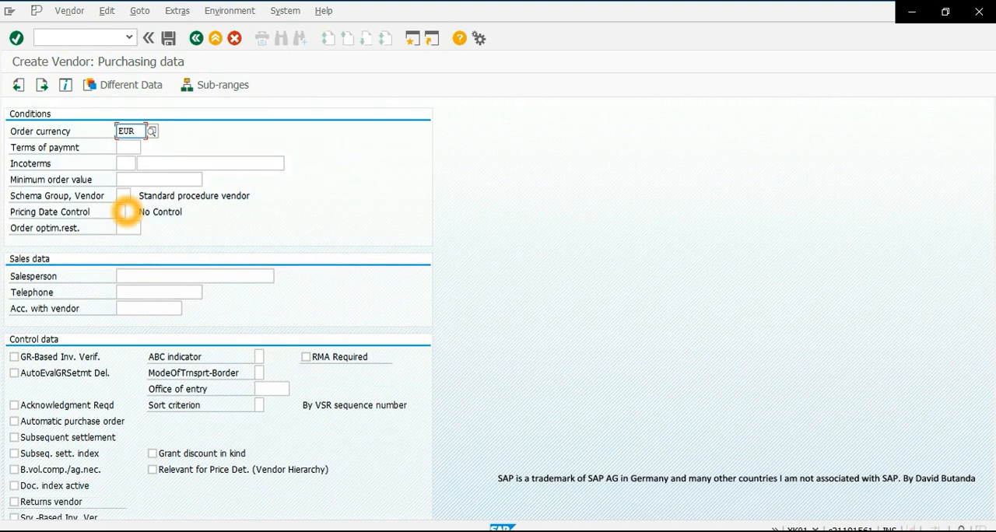
pyautogui.scroll(-8, 127, 211)
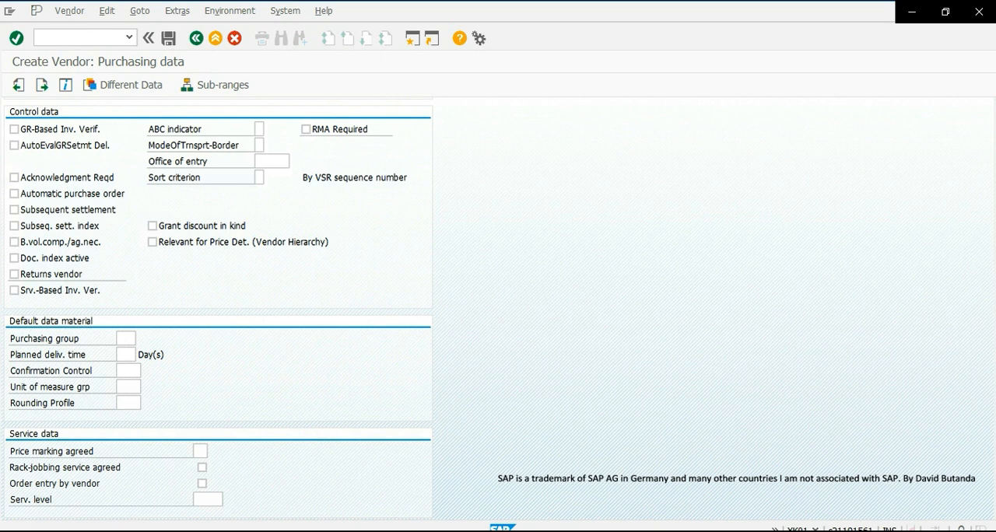
pyautogui.click(176, 11)
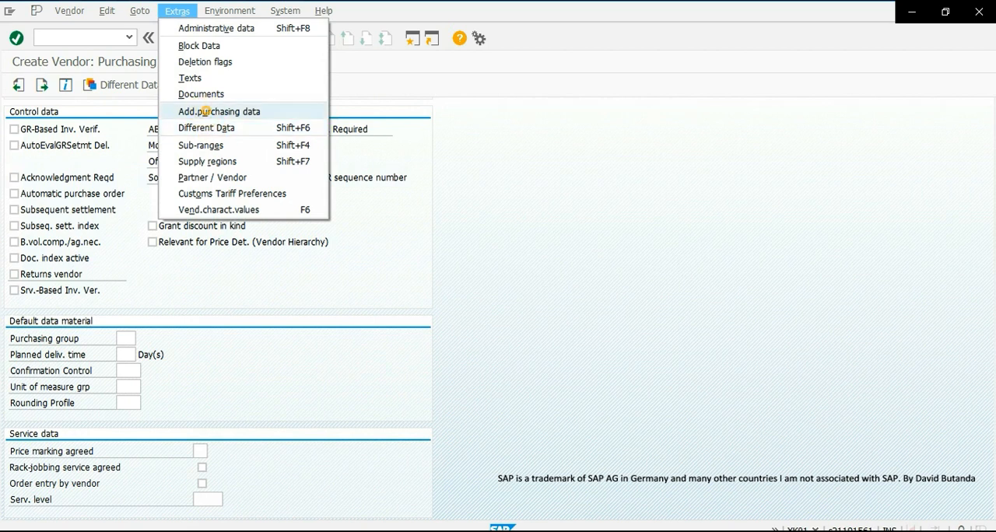
pyautogui.click(208, 111)
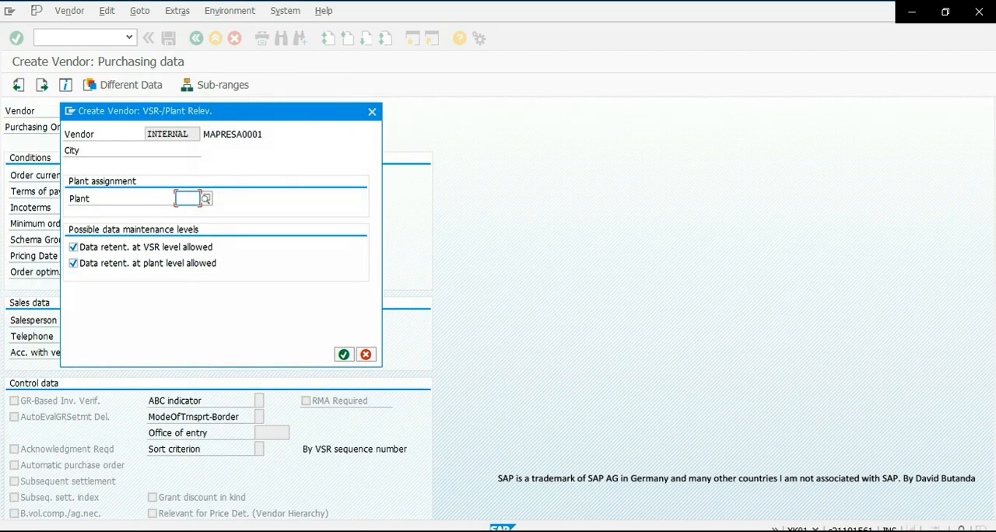
pyautogui.click(344, 354)
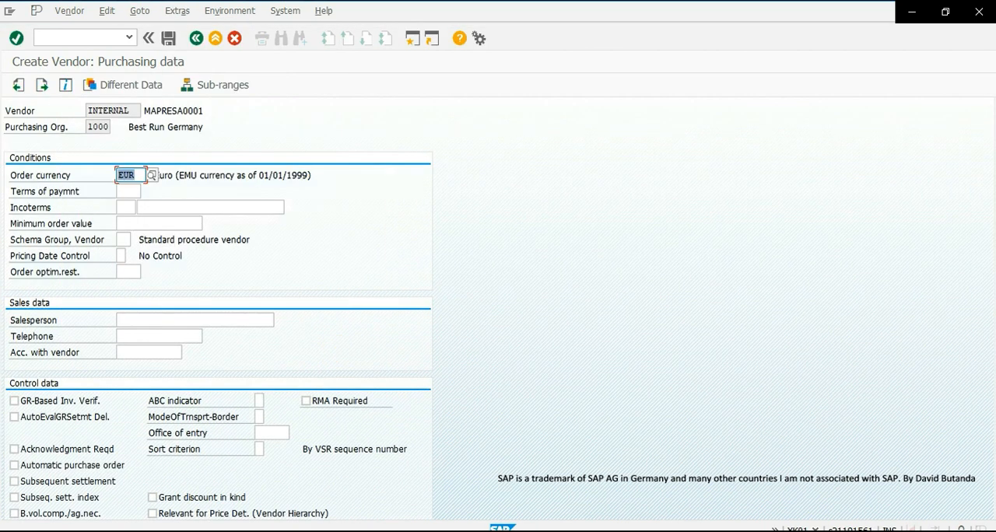
# - Create different data for plant 1000 at purchasing data level for the vendor
pyautogui.click(177, 11)
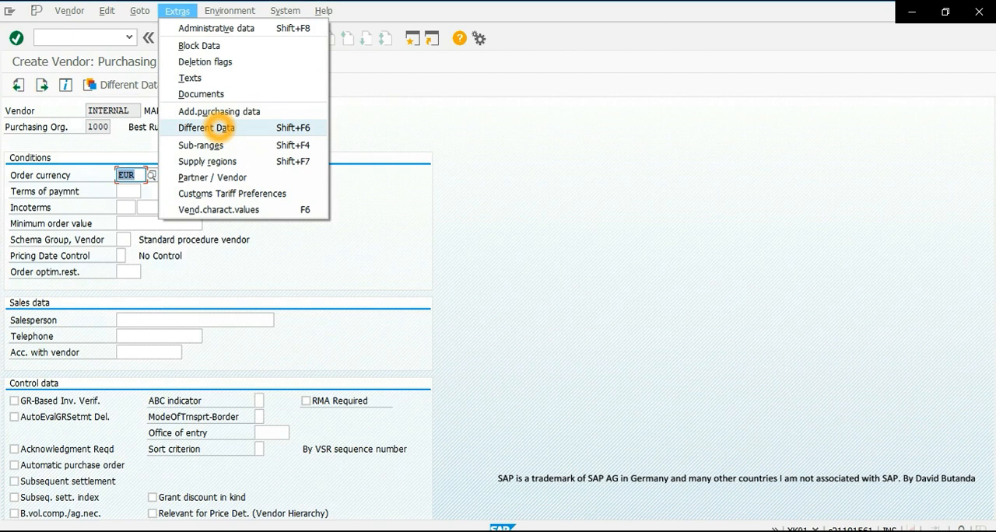
pyautogui.click(218, 129)
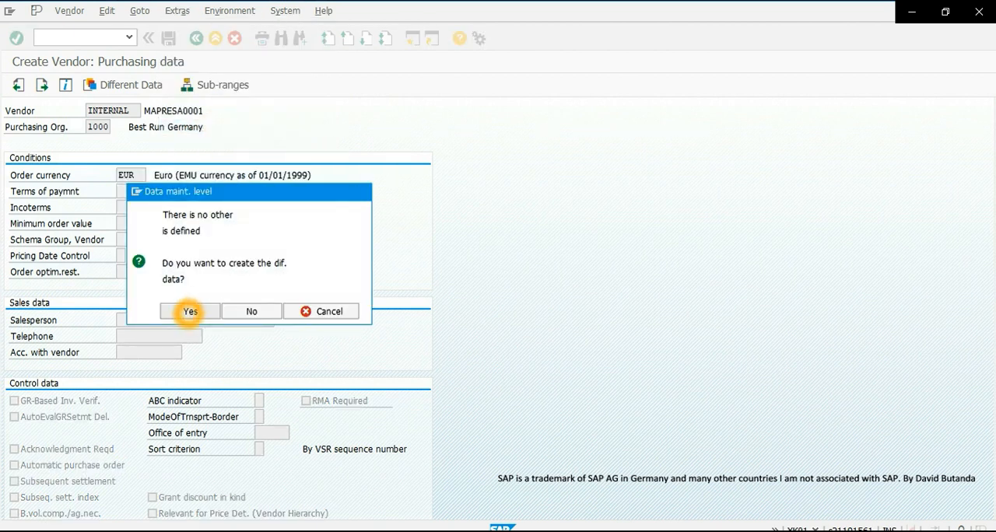
pyautogui.click(190, 311)
pyautogui.click(26, 214)
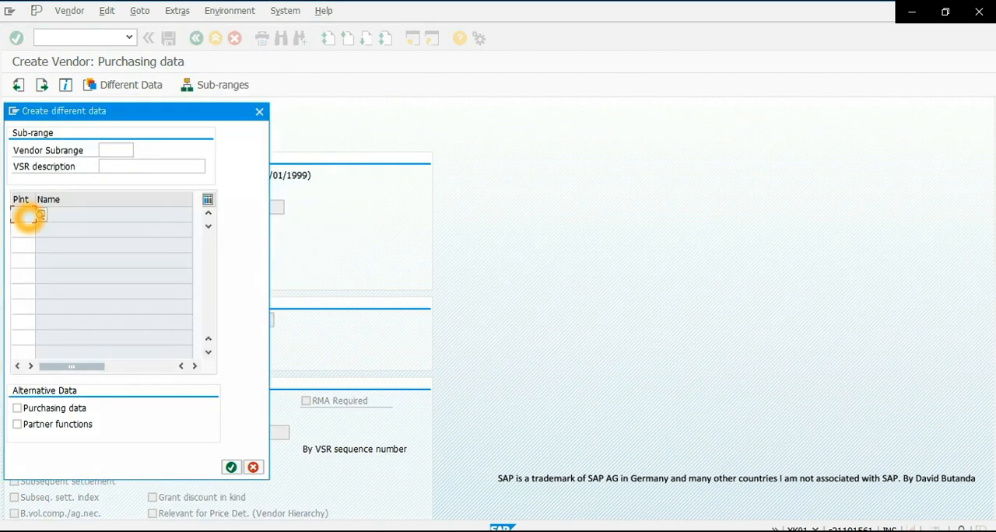
pyautogui.write('1000')
pyautogui.click(46, 408)
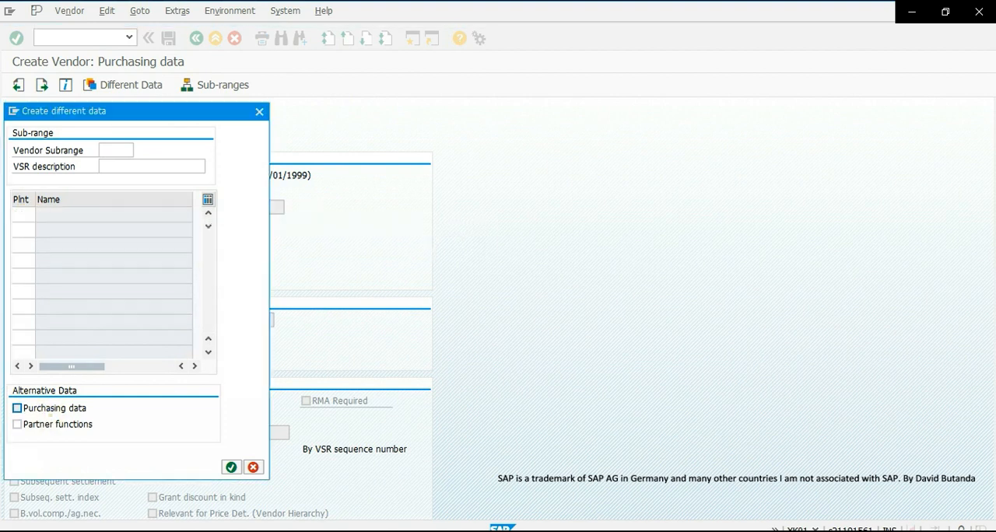
pyautogui.click(231, 467)
# - Set the creation profile to 0001 (Automobiles) in the different purchasing data for plant 1000 and save the vendor
pyautogui.scroll(-5, 217, 200)
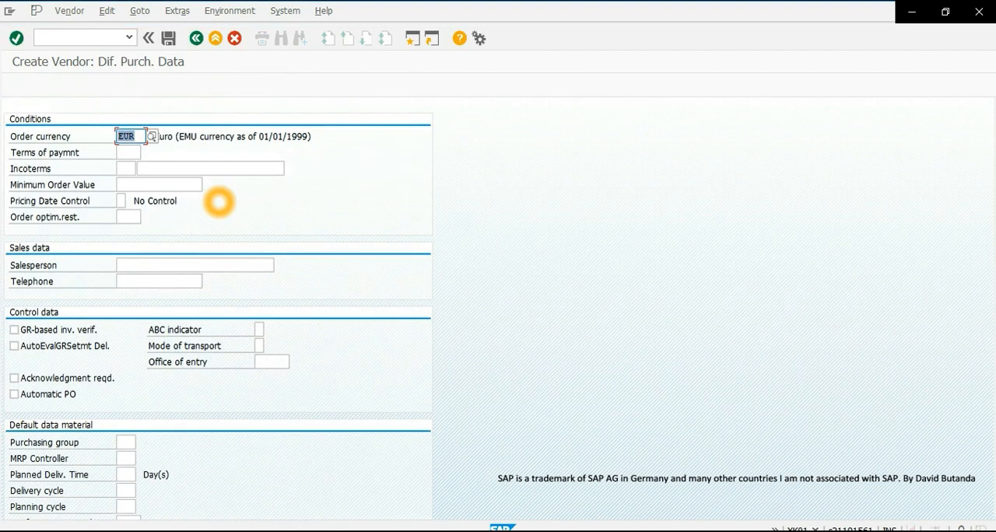
pyautogui.click(125, 419)
pyautogui.click(148, 421)
pyautogui.click(148, 420)
pyautogui.click(147, 423)
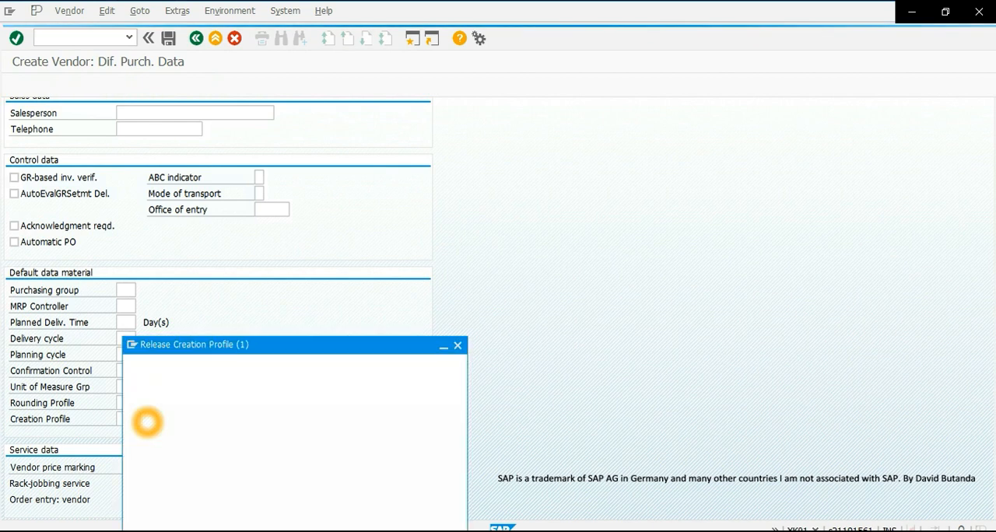
pyautogui.click(156, 199)
pyautogui.click(171, 195)
pyautogui.click(172, 197)
pyautogui.click(170, 196)
pyautogui.click(155, 194)
pyautogui.click(142, 195)
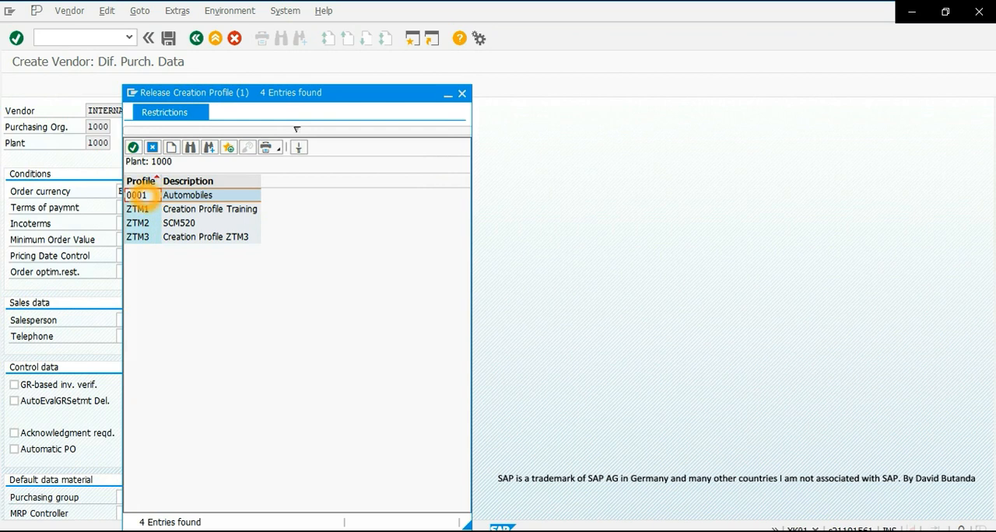
pyautogui.click(140, 197)
pyautogui.click(140, 195)
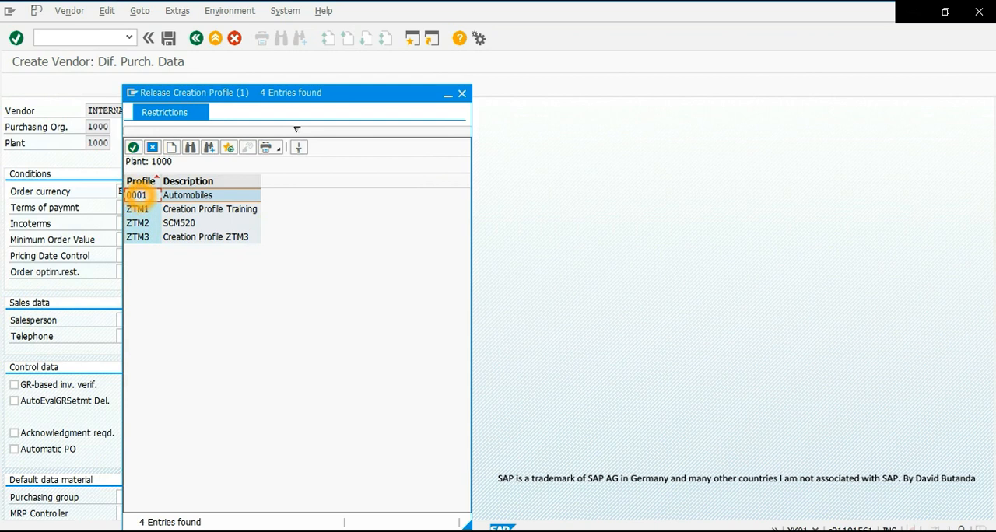
pyautogui.doubleClick(137, 195)
pyautogui.click(169, 38)
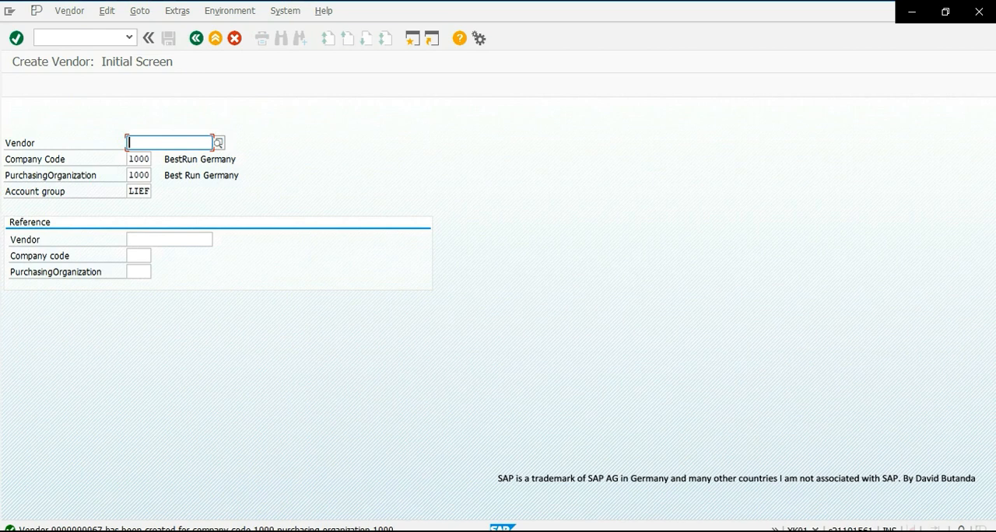
# - Copy the new vendor's number from the details of the creation message and exit vendor creation
pyautogui.click(149, 523)
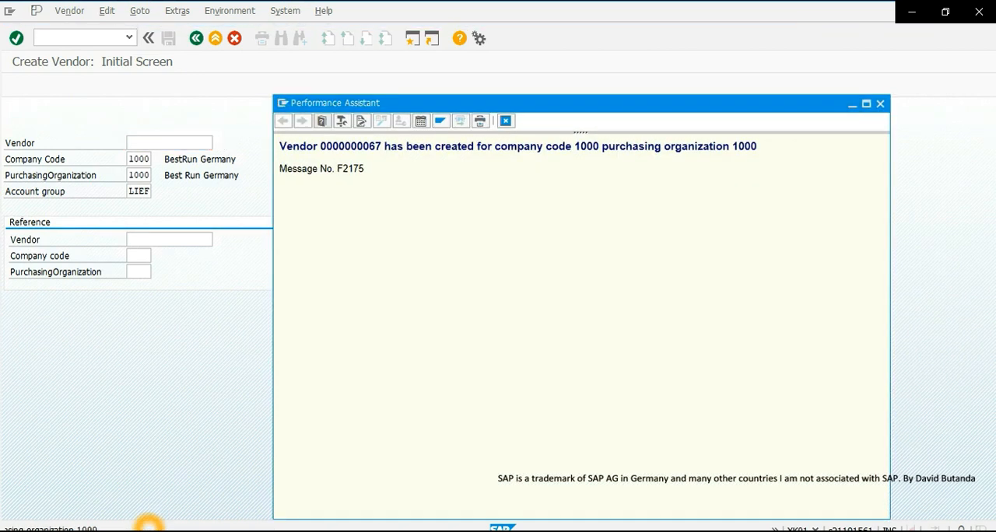
pyautogui.click(379, 147)
pyautogui.moveTo(379, 147); pyautogui.dragTo(325, 146)
pyautogui.rightClick(325, 147)
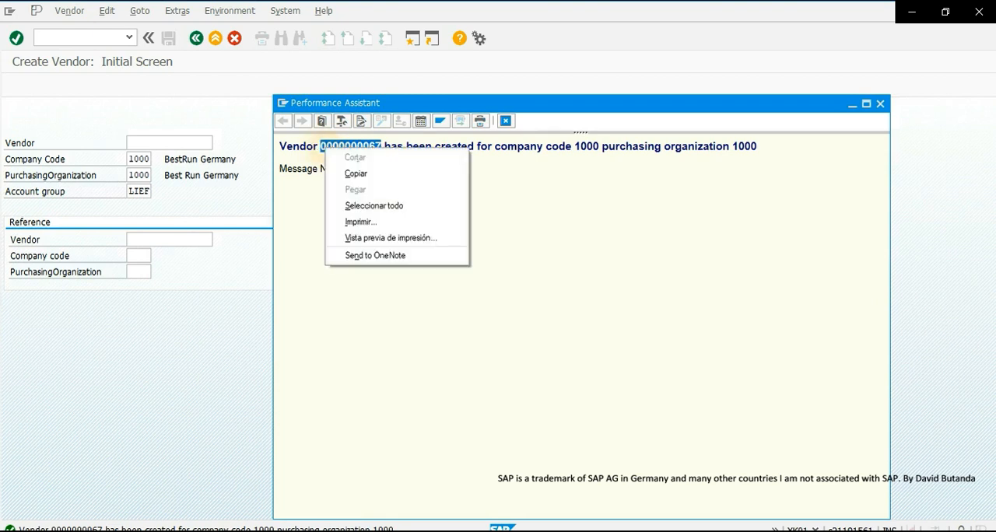
pyautogui.click(351, 168)
pyautogui.click(880, 103)
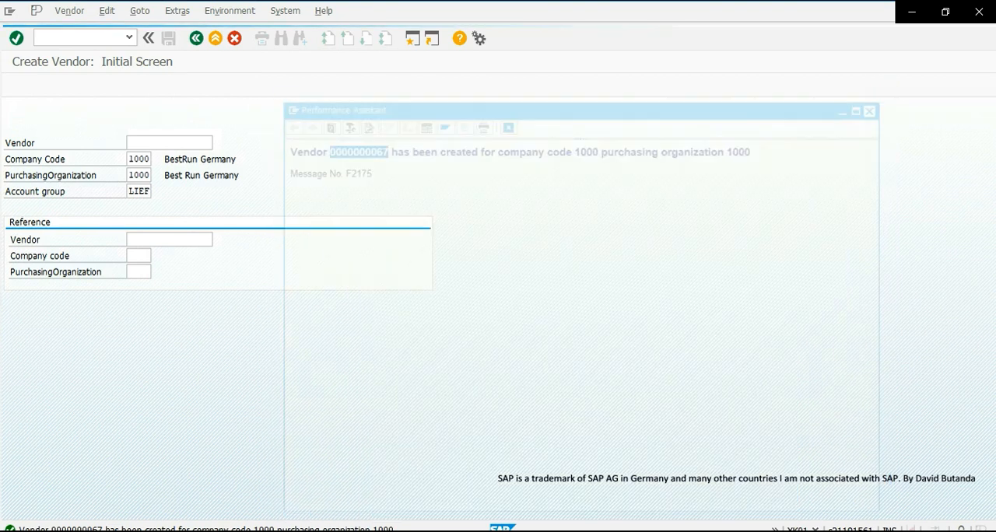
pyautogui.click(214, 38)
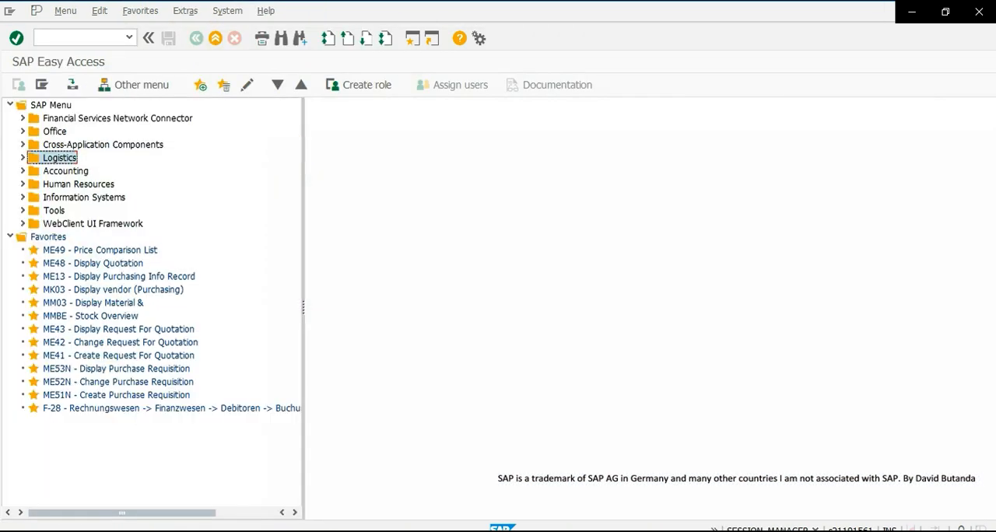
# - Open material X for change with transaction MM02, selecting the Purchasing view for plant 1000
pyautogui.click(62, 36)
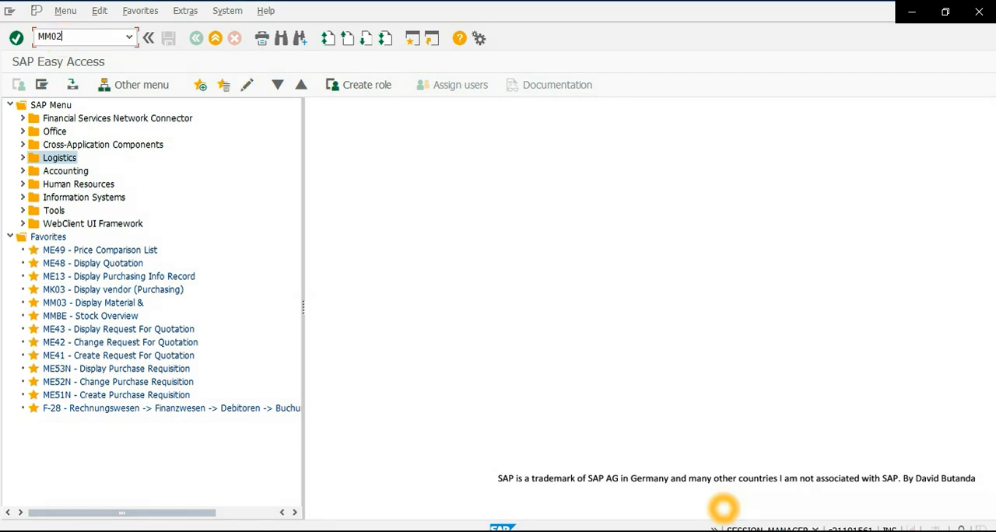
pyautogui.press('Return')
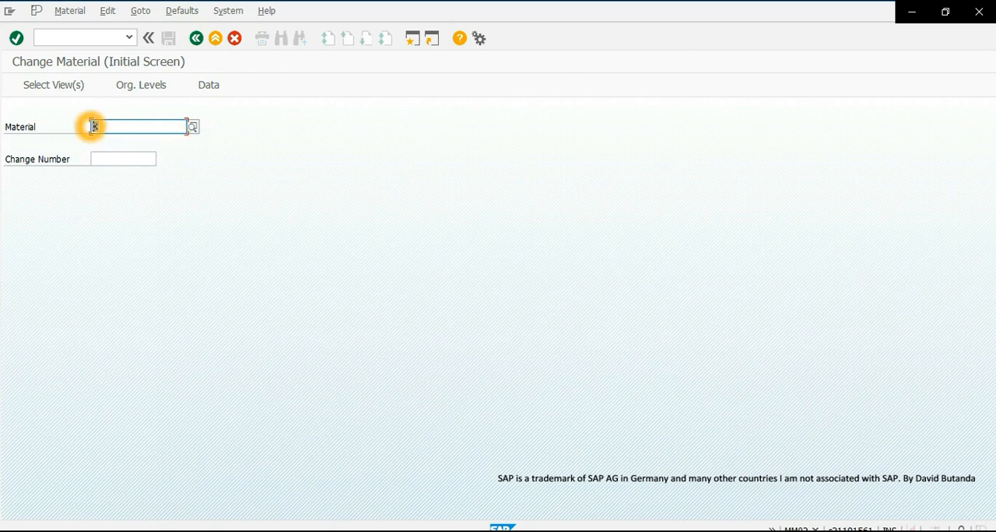
pyautogui.click(130, 143)
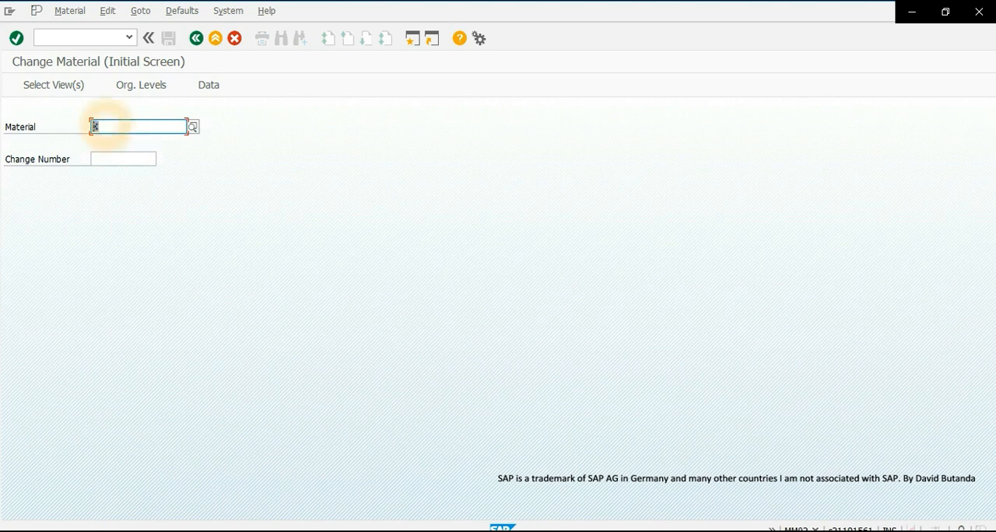
pyautogui.click(16, 38)
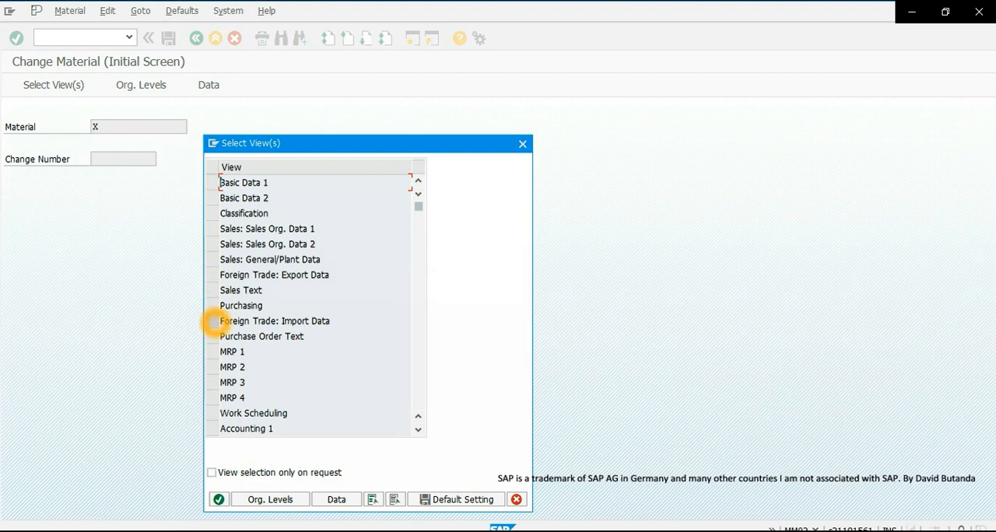
pyautogui.click(213, 305)
pyautogui.click(219, 499)
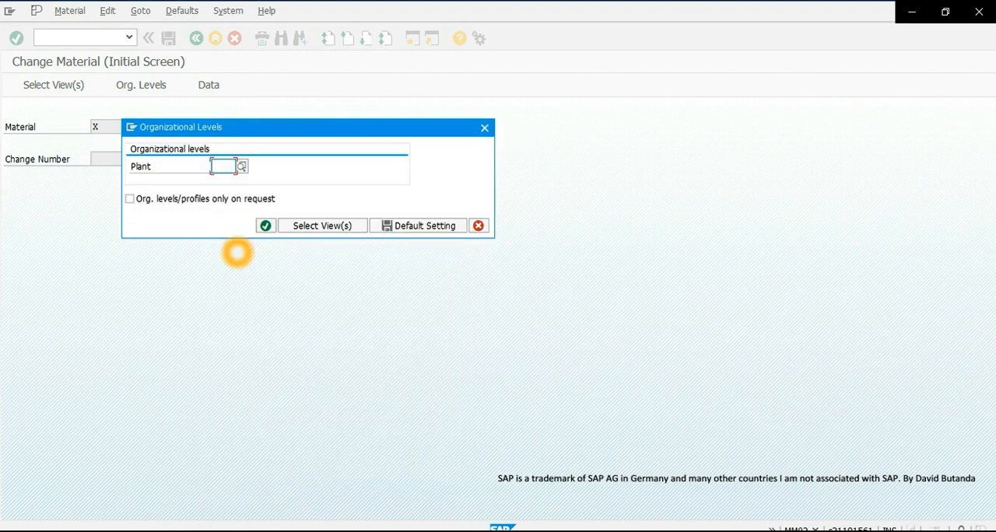
pyautogui.write('1000')
pyautogui.click(265, 227)
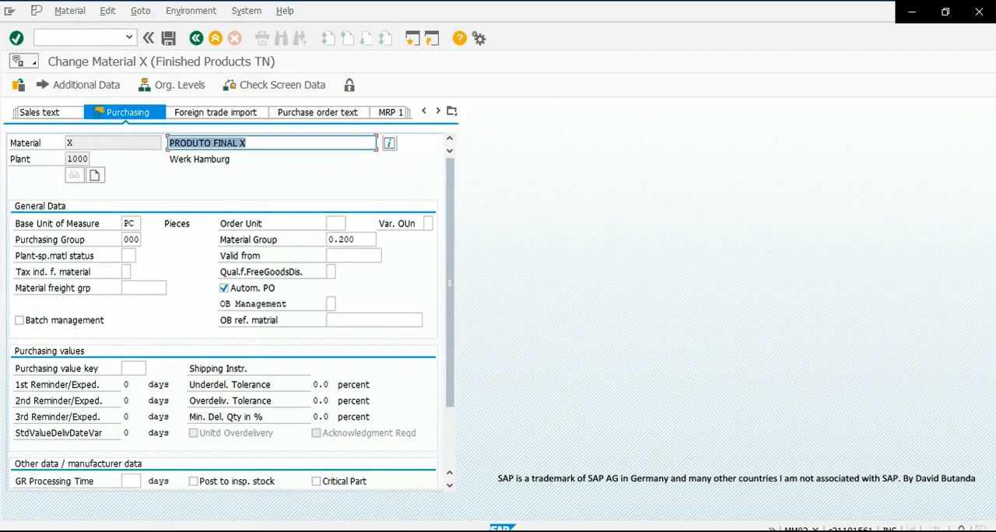
# - Set the JIT schedule indicator to 1 in material X's purchasing data, save the material and exit the transaction
pyautogui.scroll(-3, 188, 254)
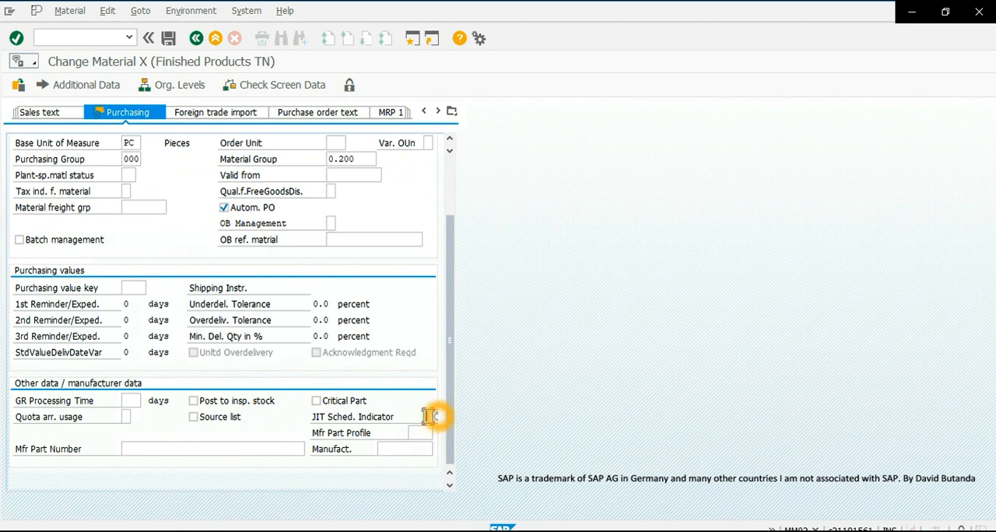
pyautogui.press('F4')
pyautogui.doubleClick(49, 171)
pyautogui.click(428, 416)
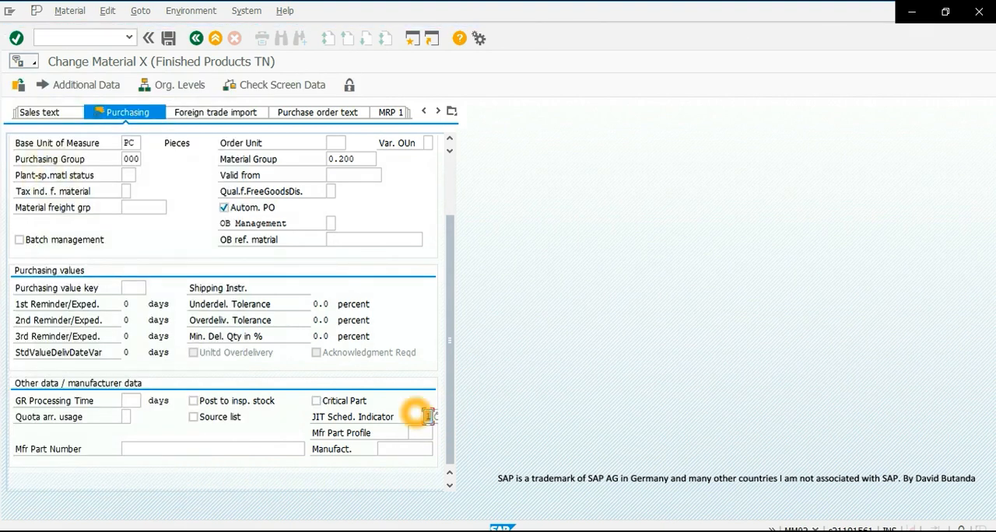
pyautogui.click(168, 38)
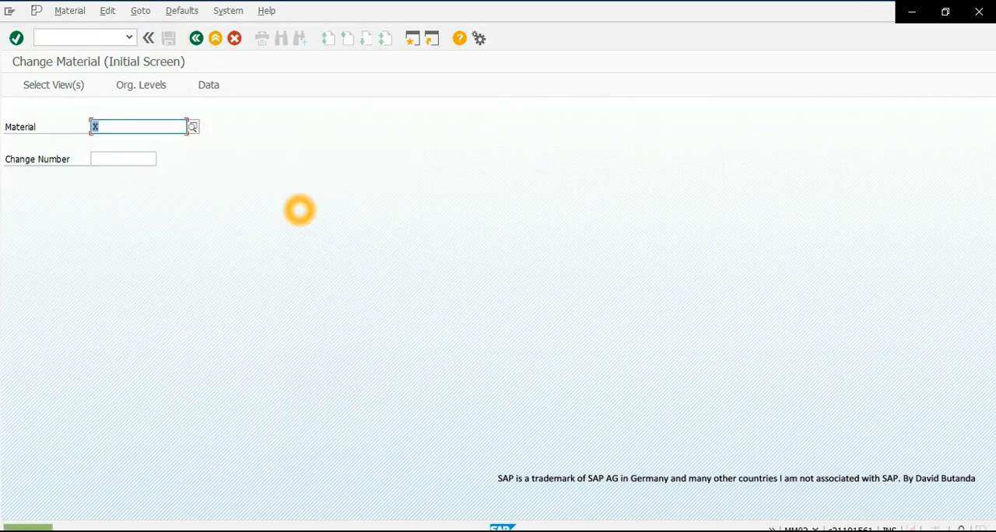
pyautogui.click(215, 38)
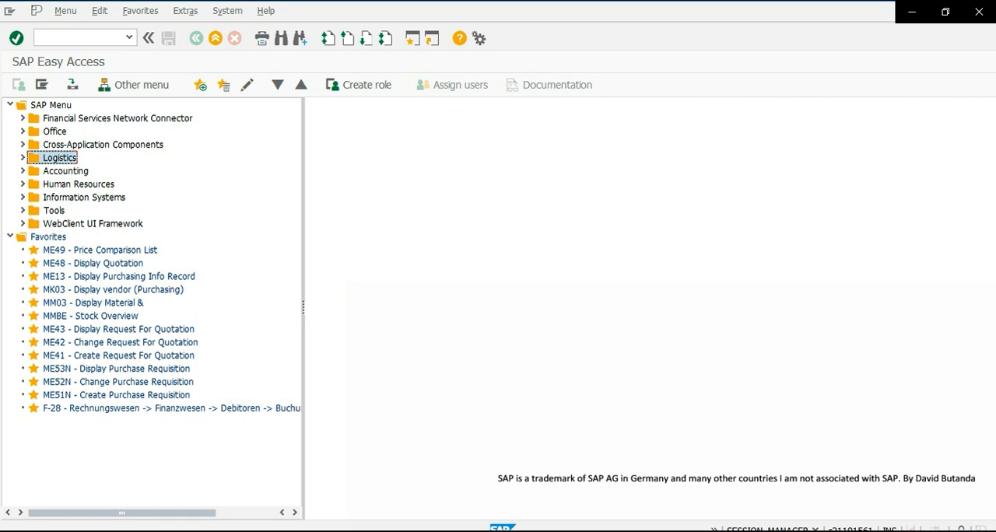
# - Expand Logistics > Materials Management > Purchasing > Outline Agreement > Scheduling Agreement > Create in the SAP menu tree
pyautogui.click(21, 157)
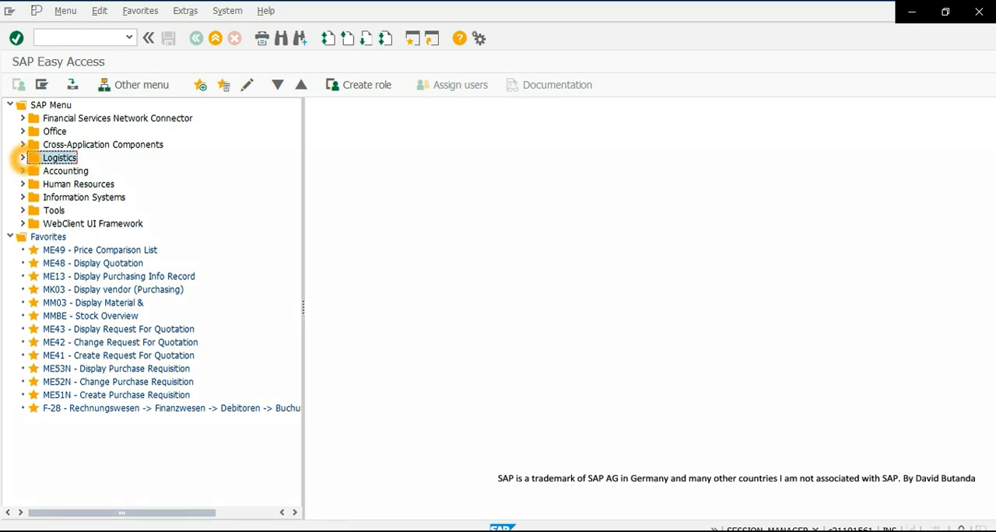
pyautogui.click(35, 171)
pyautogui.click(47, 183)
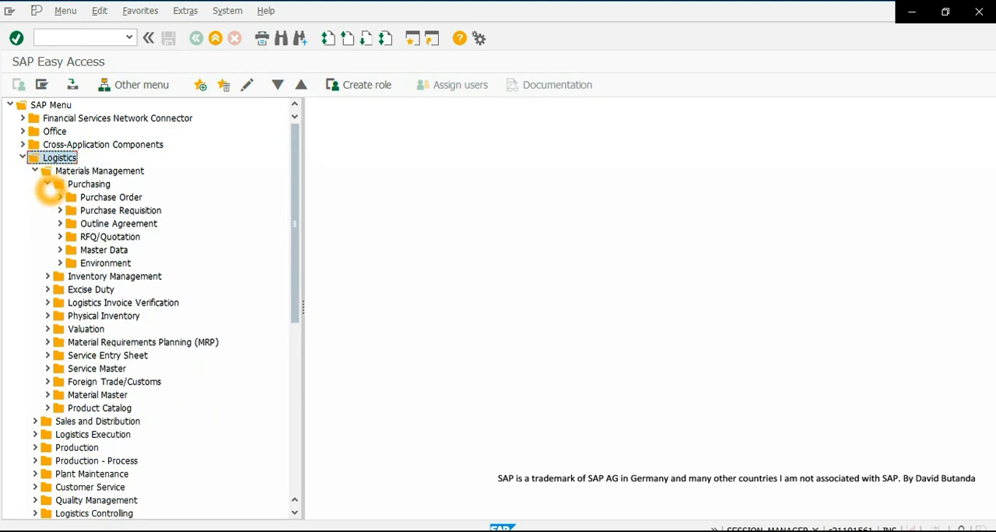
pyautogui.click(60, 223)
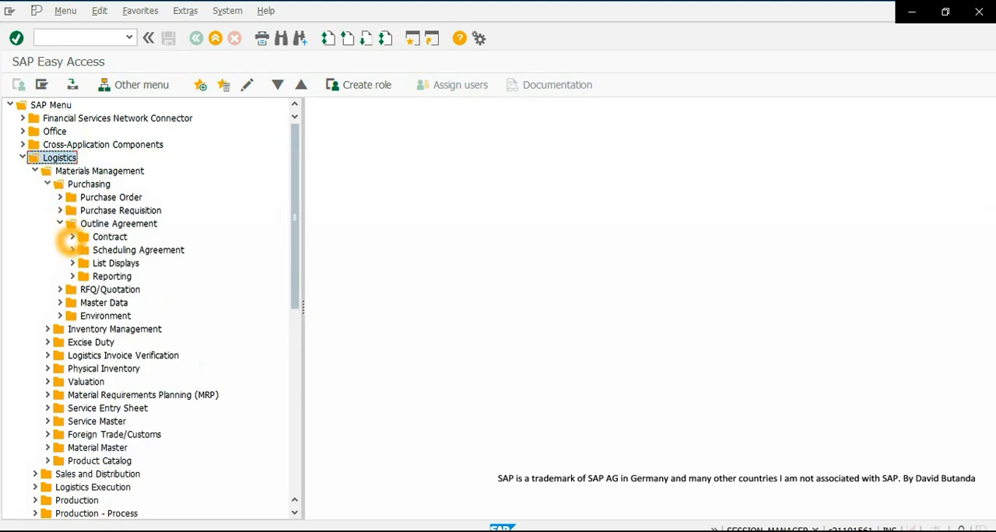
pyautogui.click(73, 250)
pyautogui.click(85, 263)
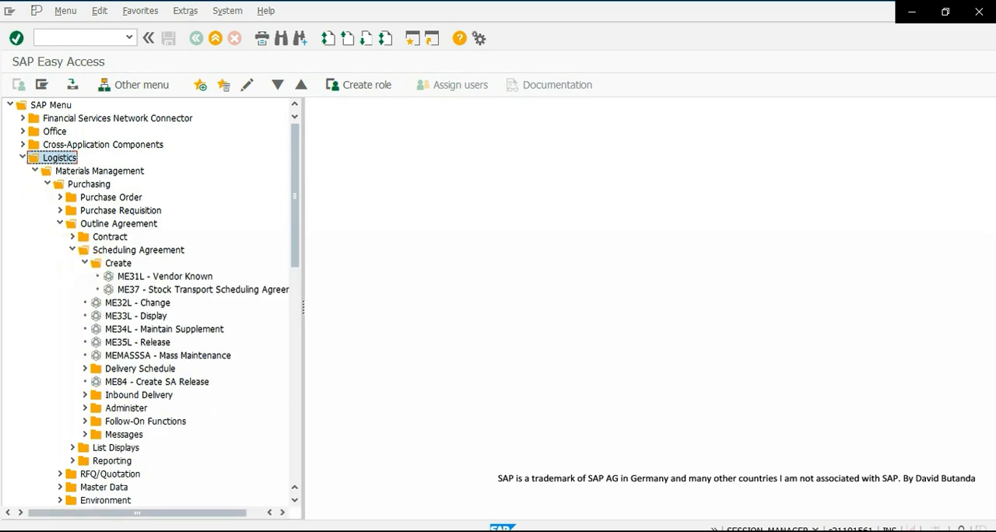
# - Start transaction ME31L (Vendor Known) to create a scheduling agreement
pyautogui.click(132, 277)
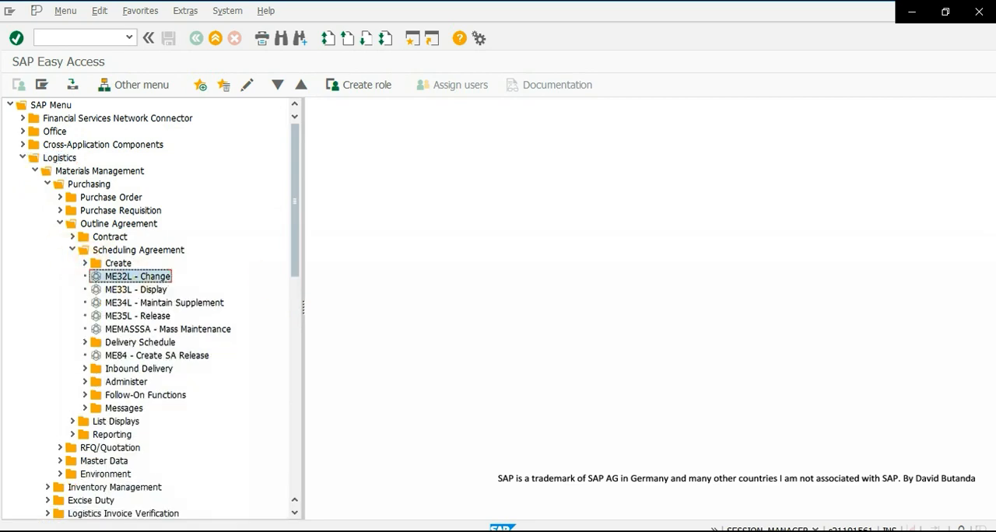
pyautogui.click(153, 279)
pyautogui.click(151, 278)
pyautogui.click(86, 269)
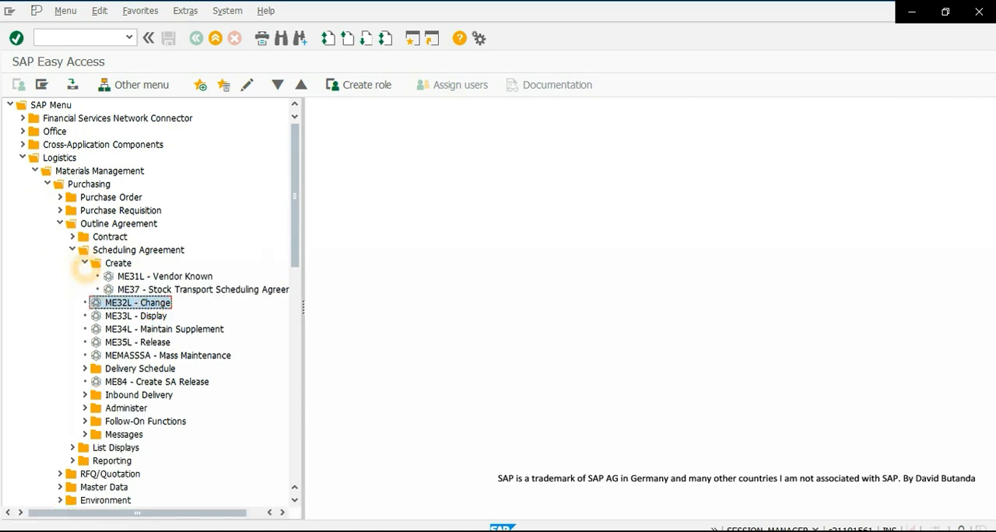
pyautogui.click(129, 276)
pyautogui.click(141, 276)
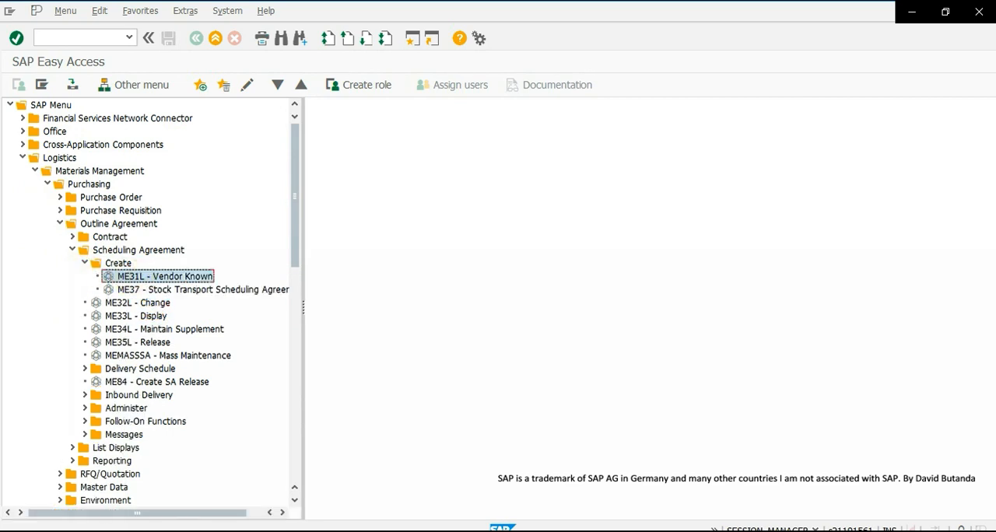
pyautogui.click(185, 277)
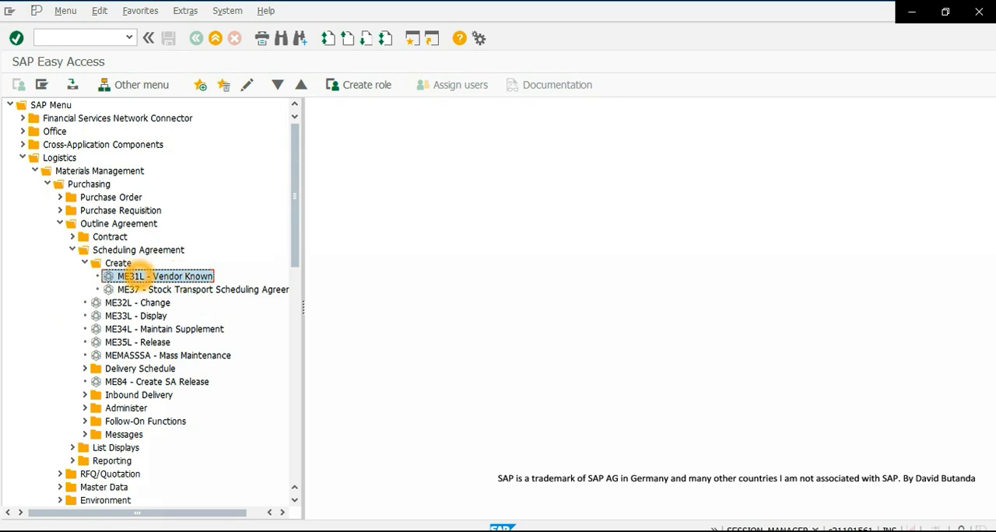
pyautogui.doubleClick(141, 276)
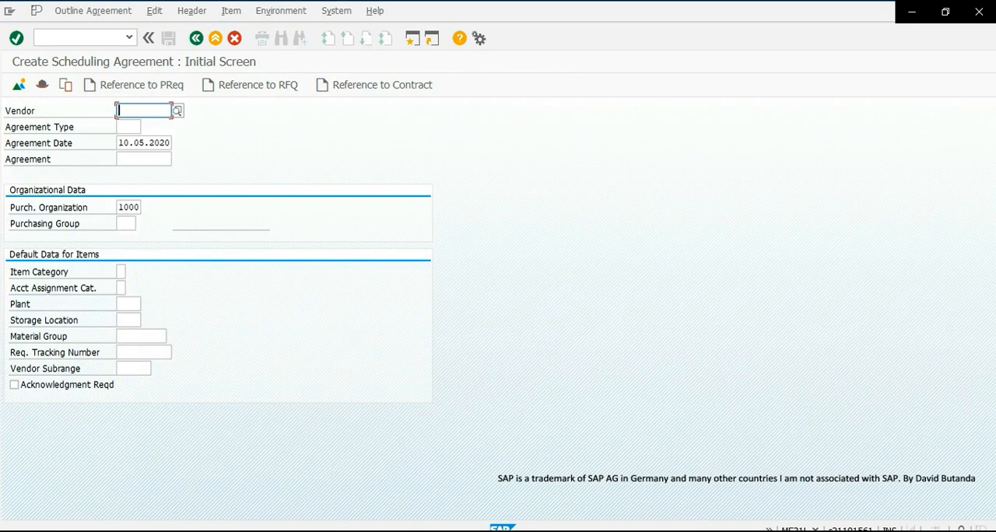
# - Paste the copied vendor number into the Vendor field and pick agreement type LPA from the list of possible values
pyautogui.hotkey('ctrl', 'v')
pyautogui.click(127, 126)
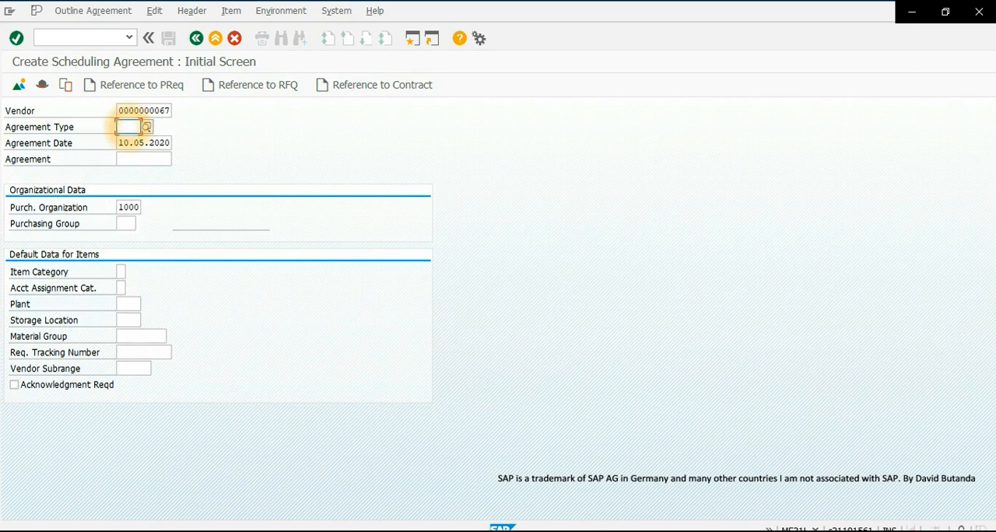
pyautogui.click(146, 127)
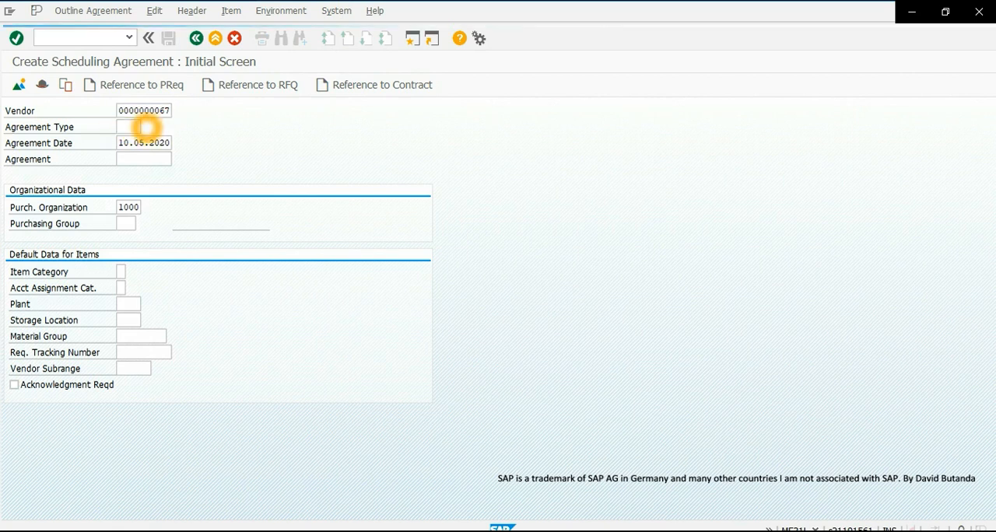
pyautogui.click(11, 106)
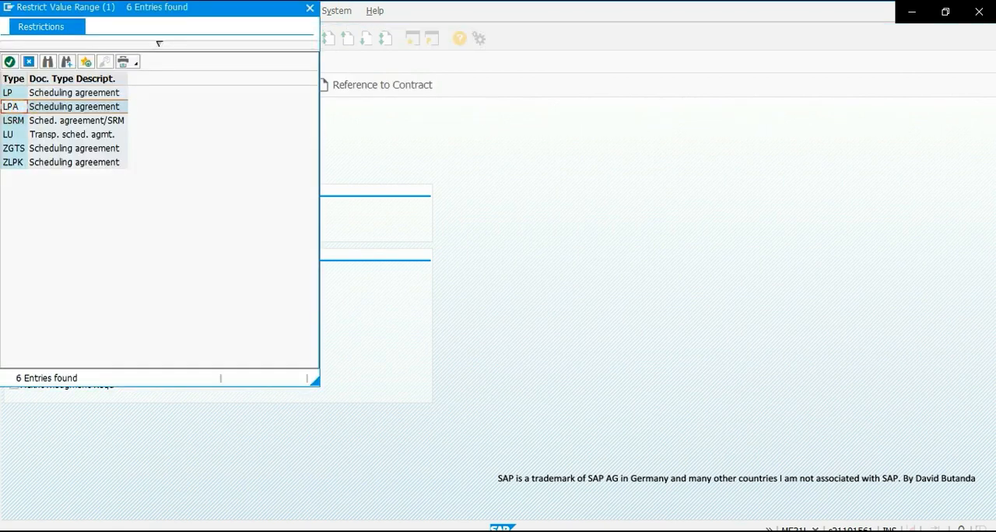
pyautogui.click(55, 111)
pyautogui.moveTo(85, 7); pyautogui.dragTo(277, 51)
pyautogui.click(242, 160)
pyautogui.doubleClick(241, 152)
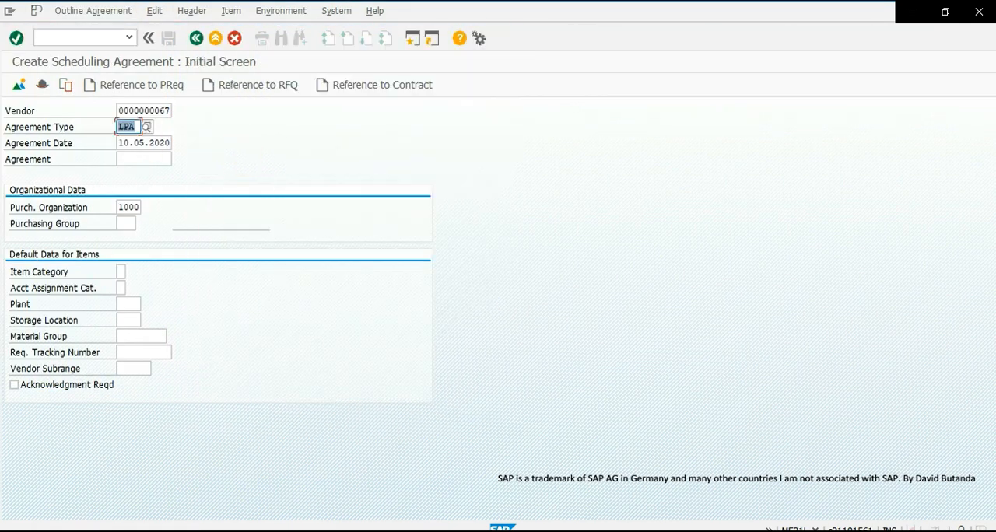
# - Enter purchasing group 000 and default plant 1000 for the agreement, and continue to the header data
pyautogui.doubleClick(122, 143)
pyautogui.click(129, 206)
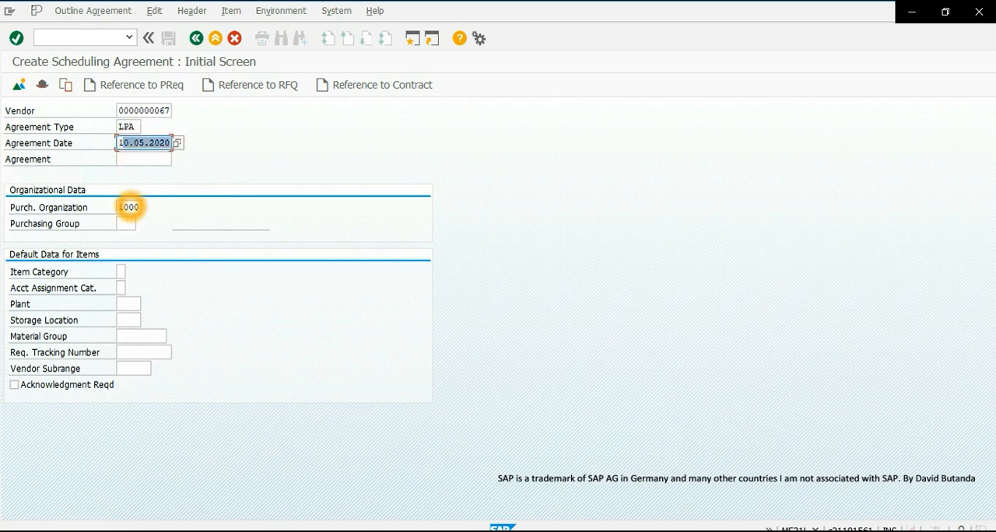
pyautogui.doubleClick(129, 206)
pyautogui.click(123, 224)
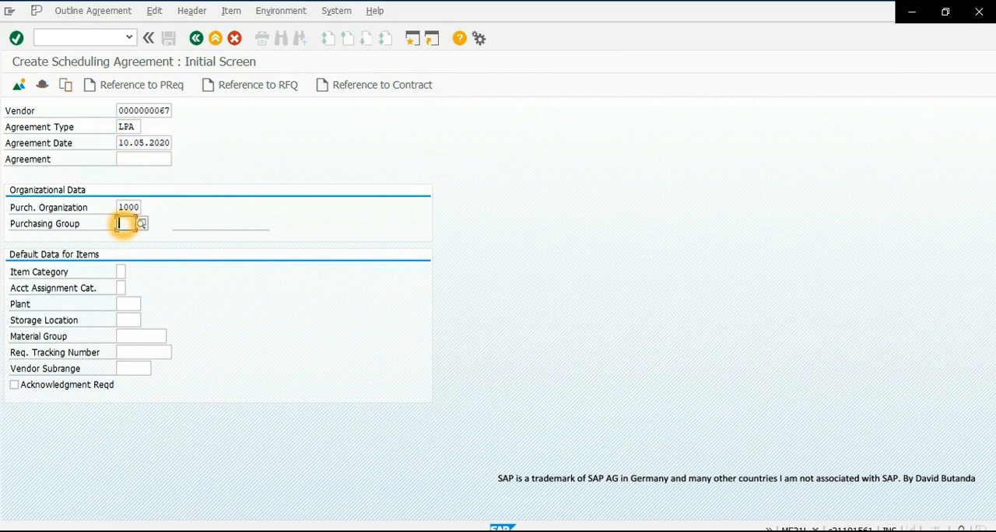
pyautogui.write('000')
pyautogui.click(76, 243)
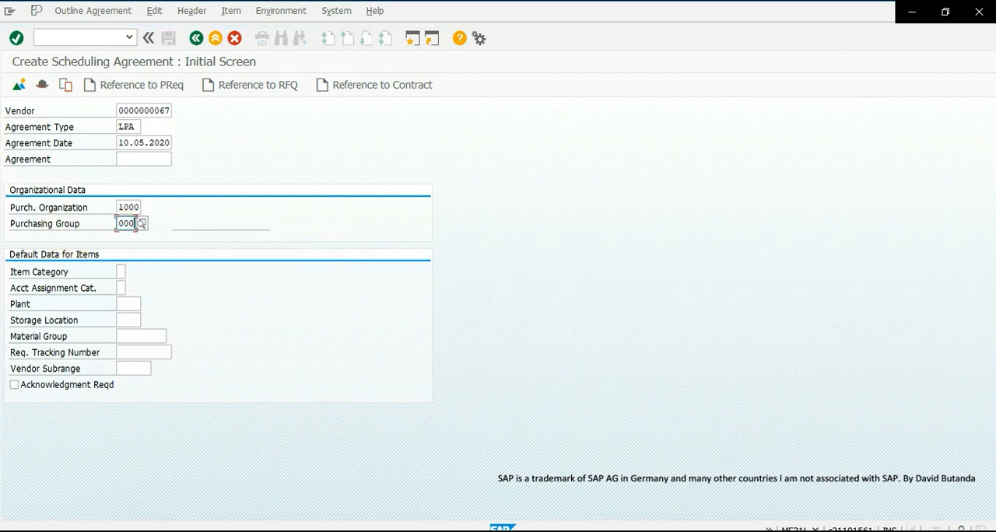
pyautogui.click(127, 304)
pyautogui.write('1000')
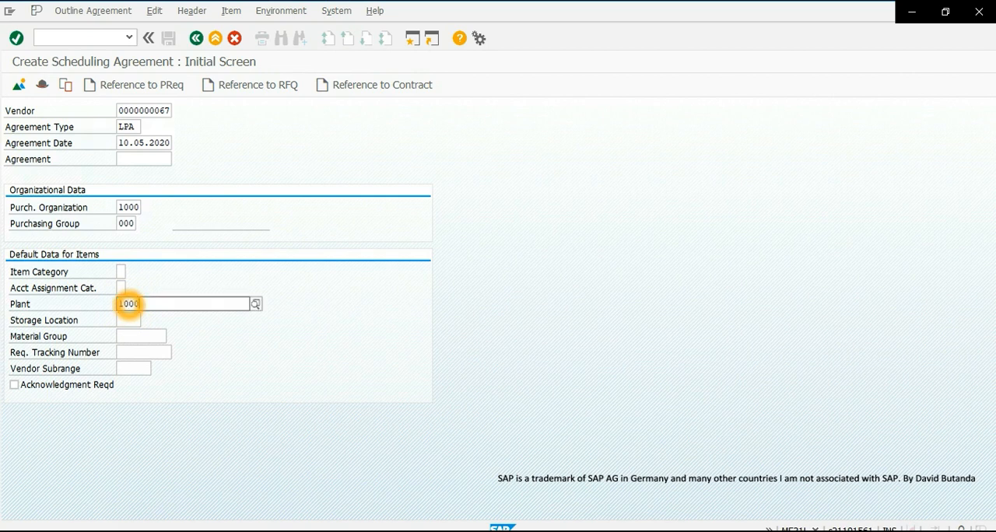
pyautogui.click(16, 39)
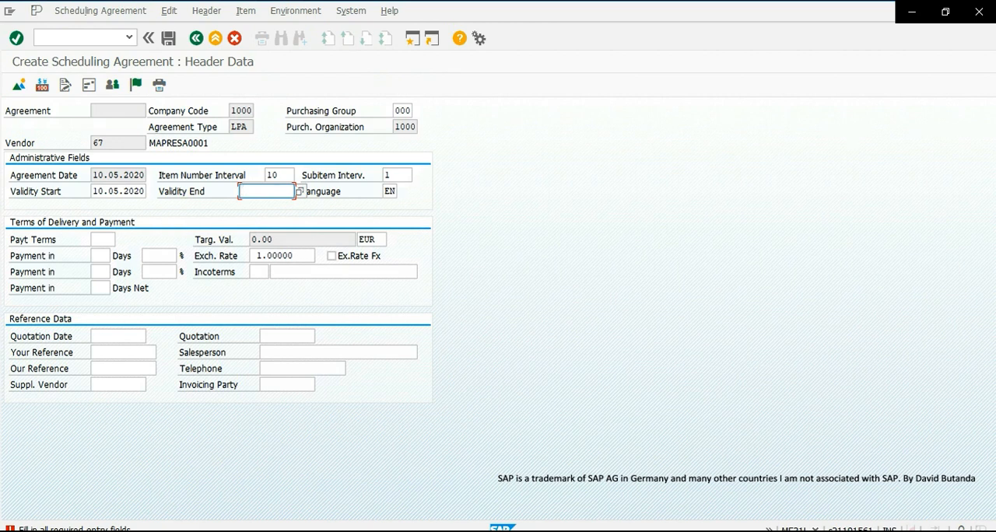
# - Set the agreement's validity end to 10.05.2021 in the header data and proceed to the item overview
pyautogui.doubleClick(97, 191)
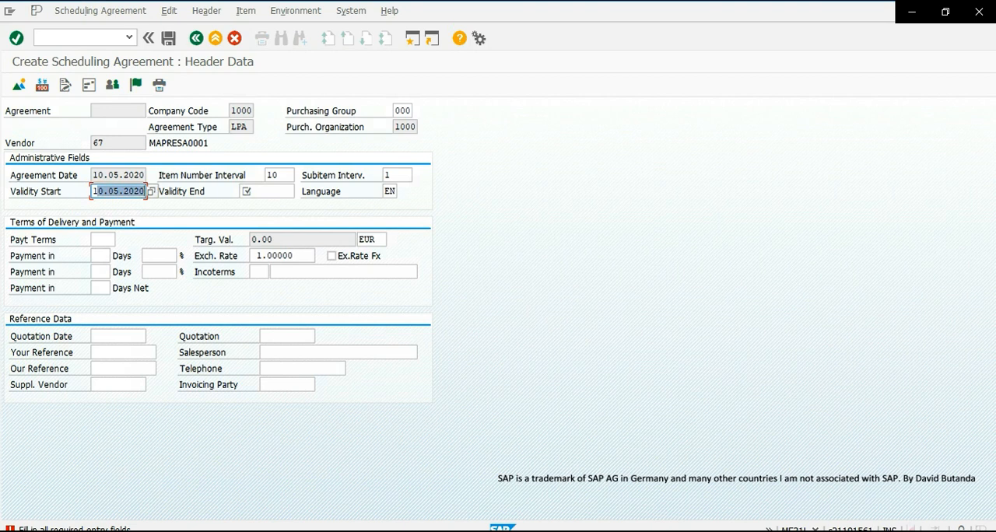
pyautogui.click(247, 193)
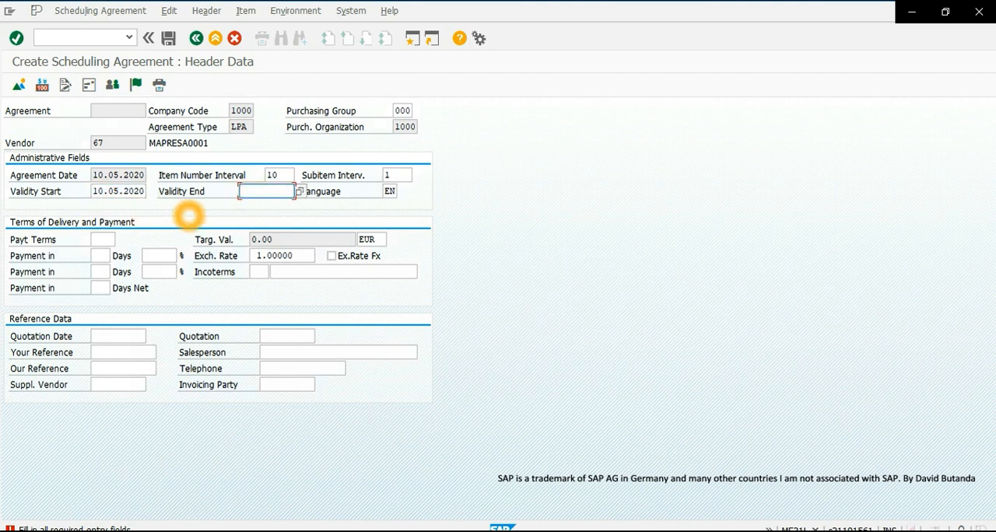
pyautogui.write('10.05.20')
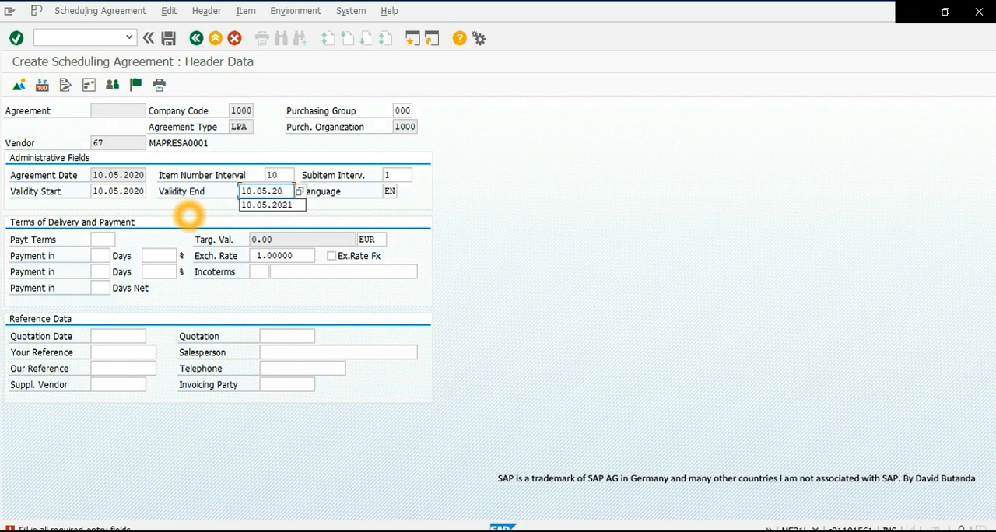
pyautogui.write('21')
pyautogui.click(12, 38)
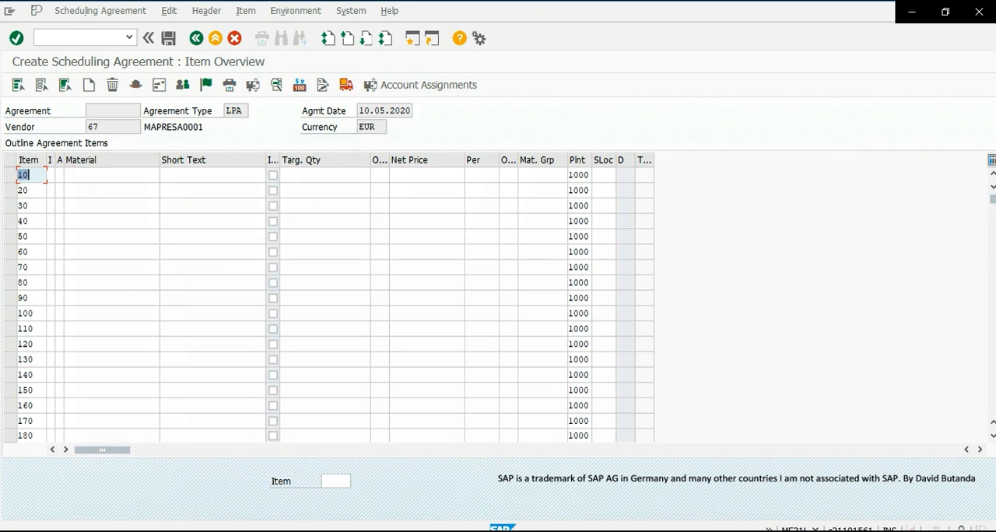
# - Enter material X with a target quantity of 5000 for agreement item 10 and select that item
pyautogui.click(87, 176)
pyautogui.write('X')
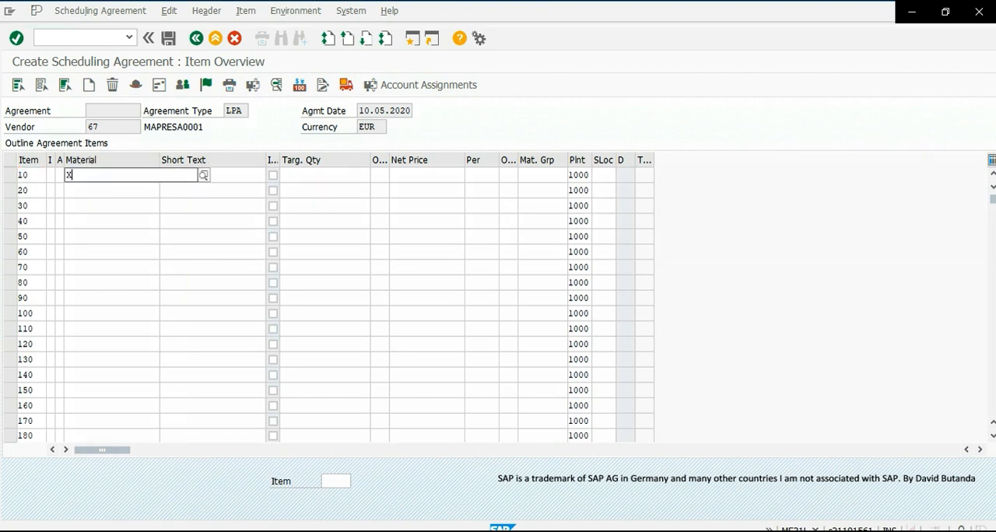
pyautogui.click(295, 176)
pyautogui.write('5000')
pyautogui.click(355, 237)
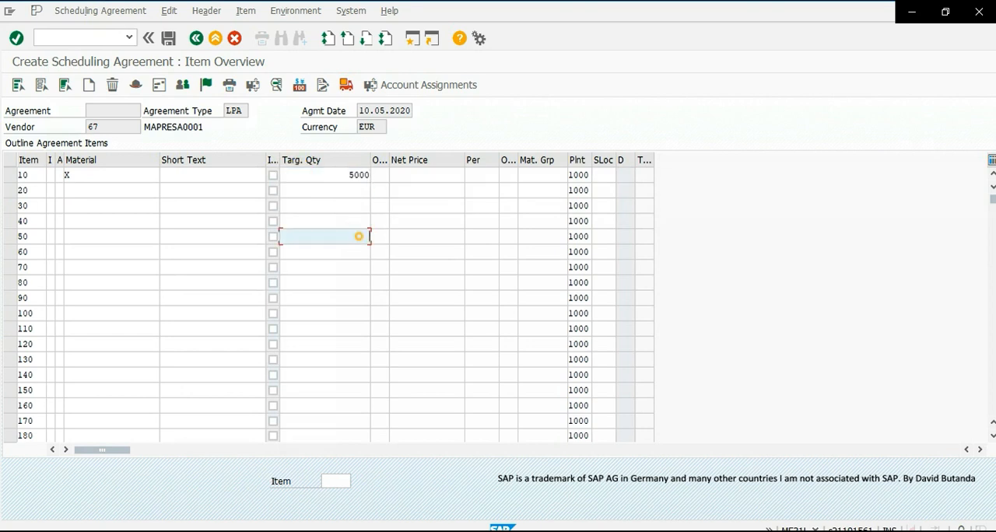
pyautogui.click(319, 184)
pyautogui.click(16, 176)
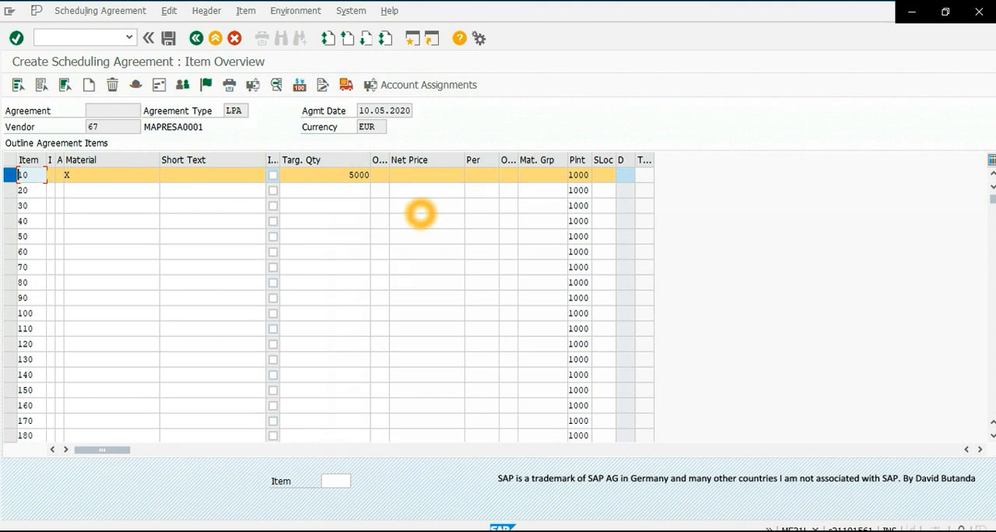
# - Set the net price of item 10 to 20, save the scheduling agreement and exit its creation
pyautogui.click(418, 176)
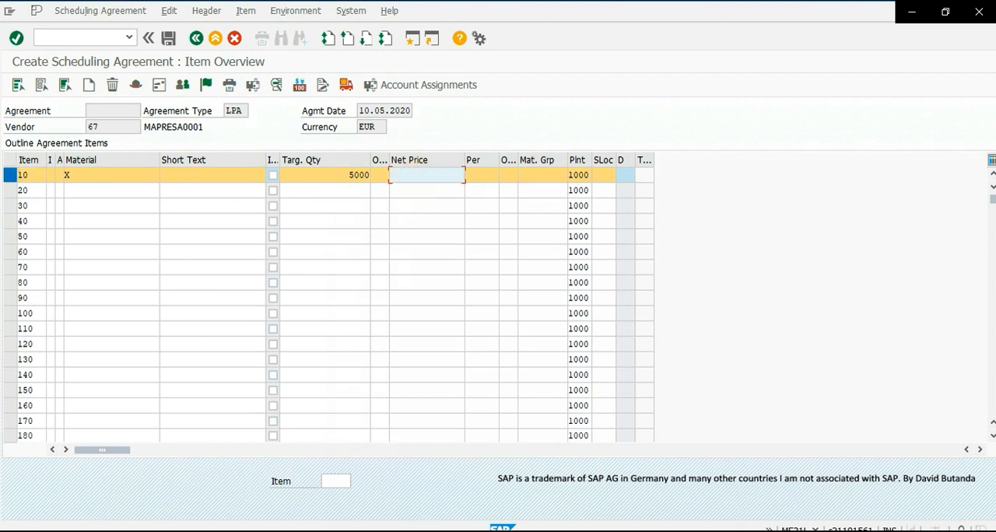
pyautogui.write('20')
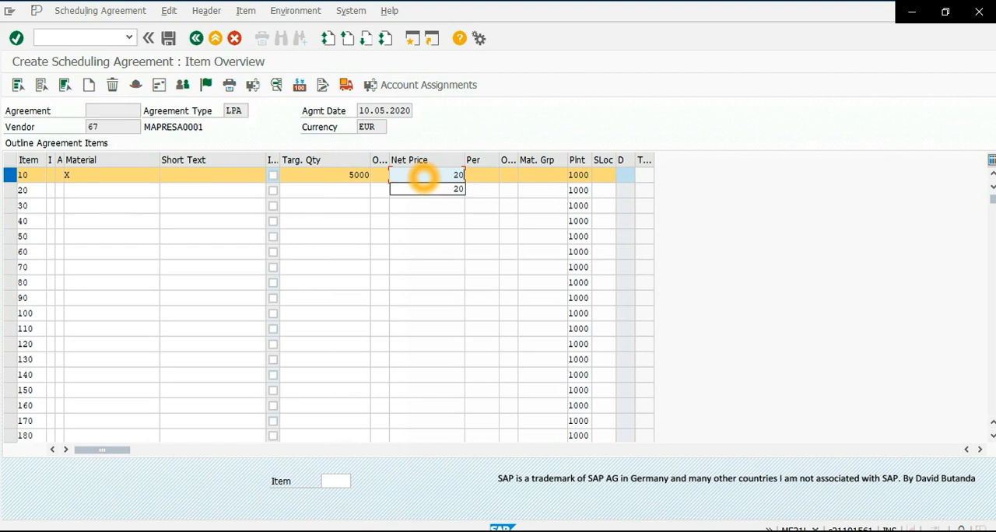
pyautogui.click(373, 222)
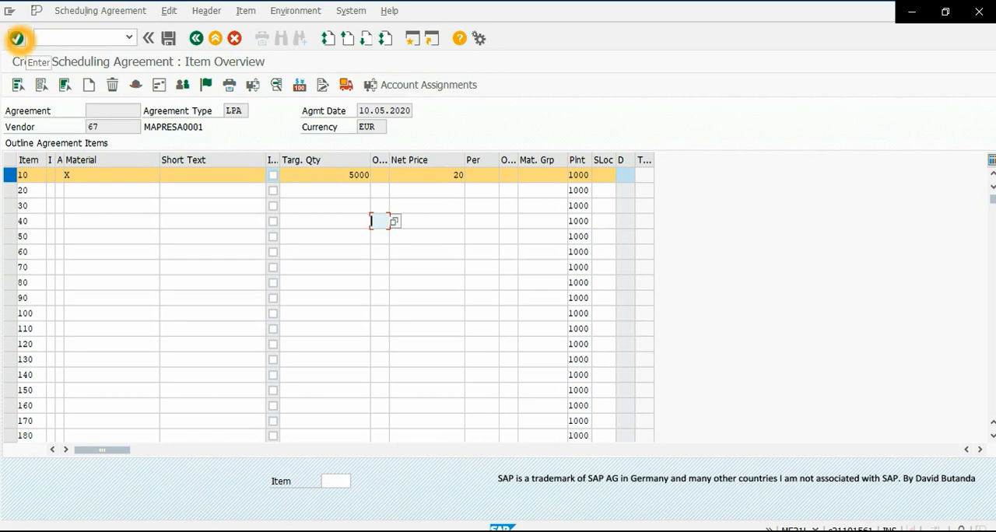
pyautogui.click(17, 39)
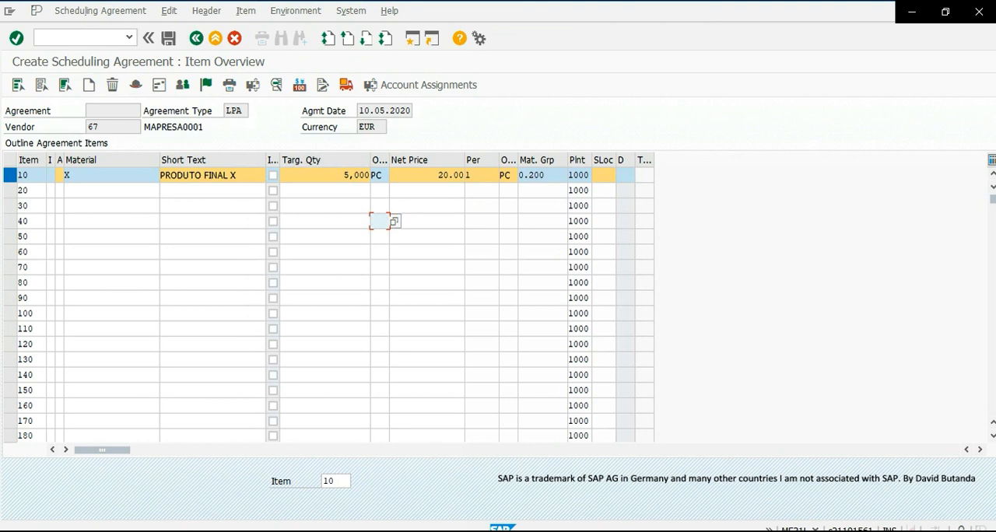
pyautogui.click(168, 38)
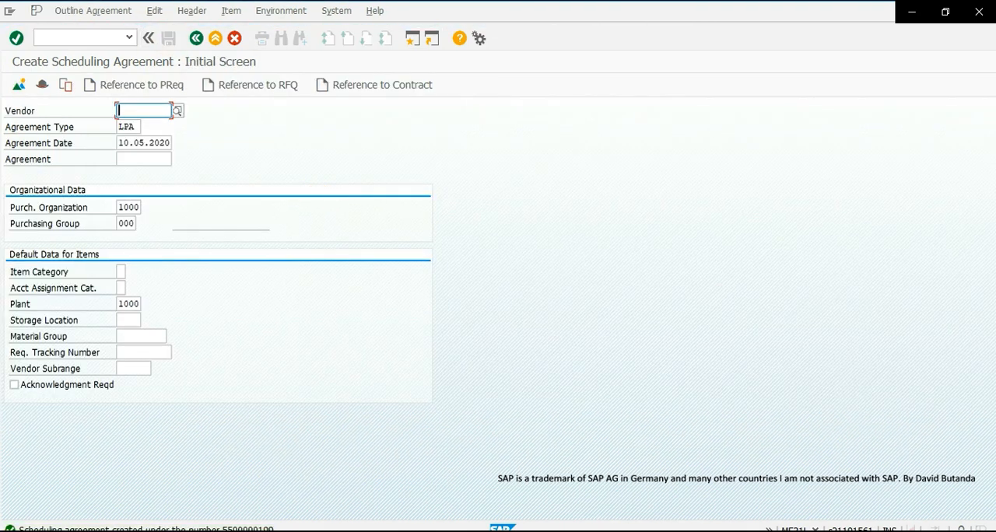
pyautogui.click(196, 38)
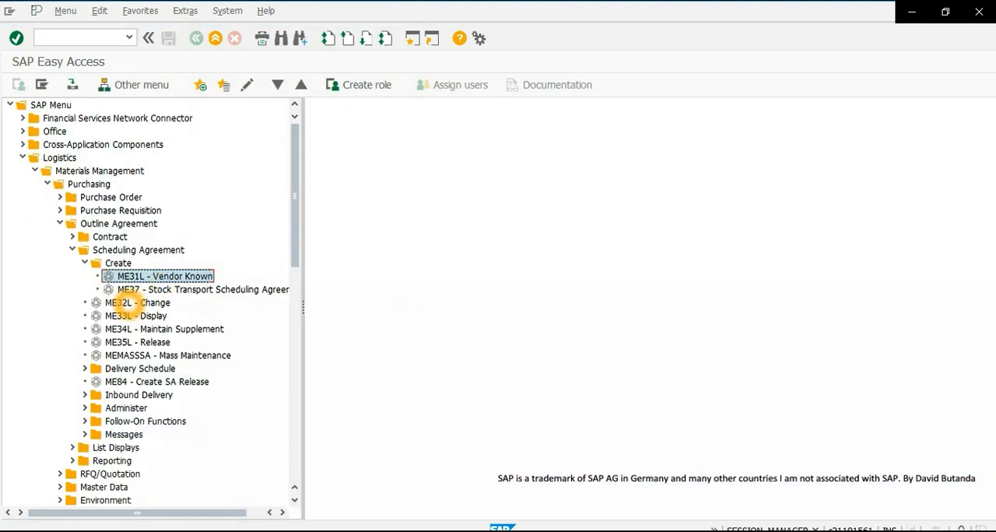
# - Open the newly created scheduling agreement for change with transaction ME32L and select item 10
pyautogui.click(152, 304)
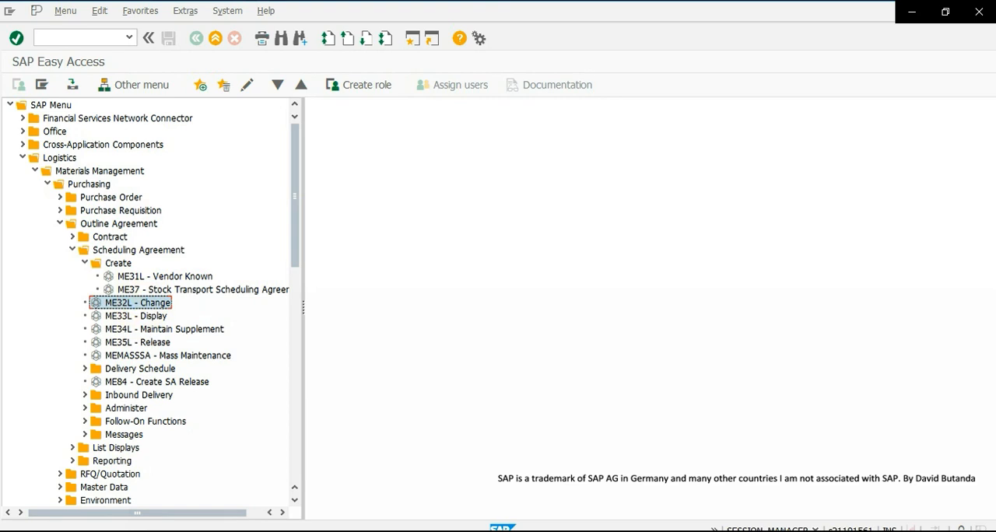
pyautogui.doubleClick(126, 305)
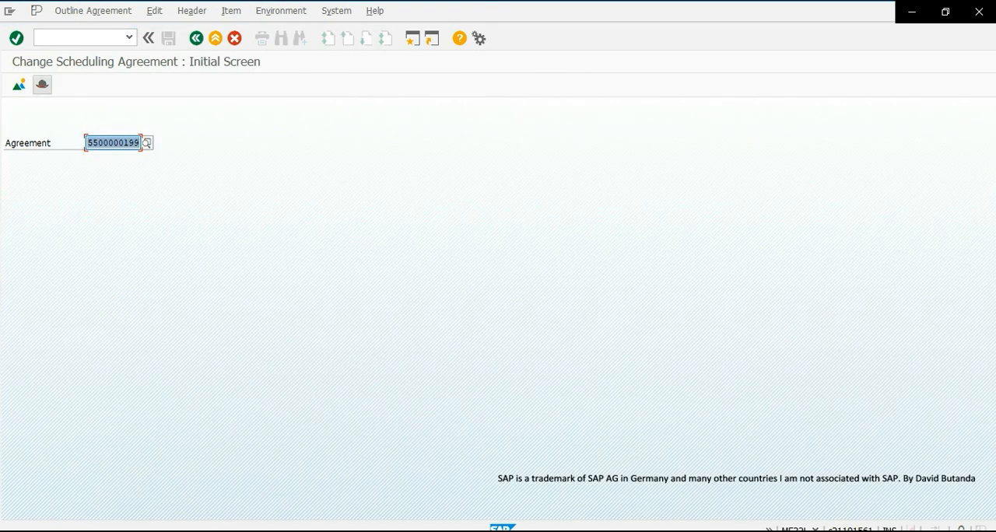
pyautogui.doubleClick(128, 148)
pyautogui.doubleClick(122, 148)
pyautogui.click(16, 38)
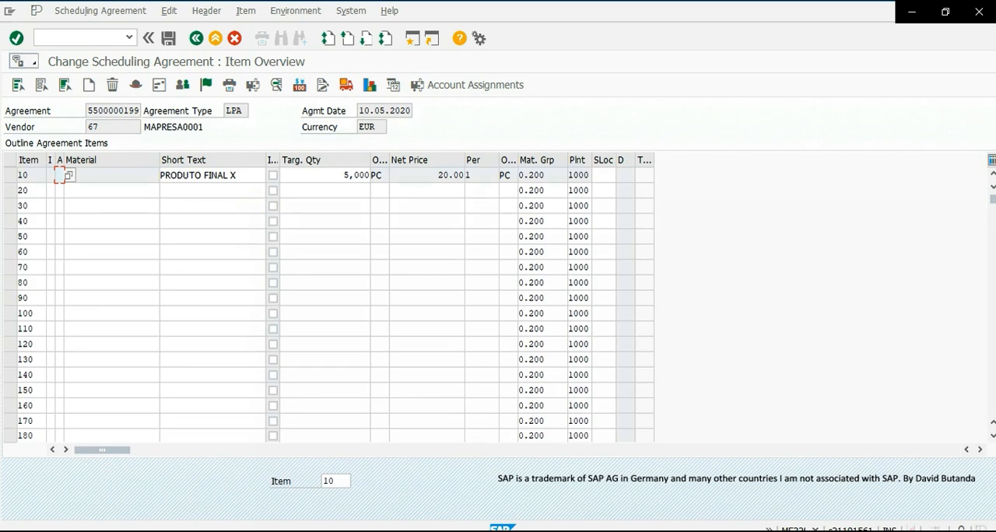
pyautogui.click(9, 175)
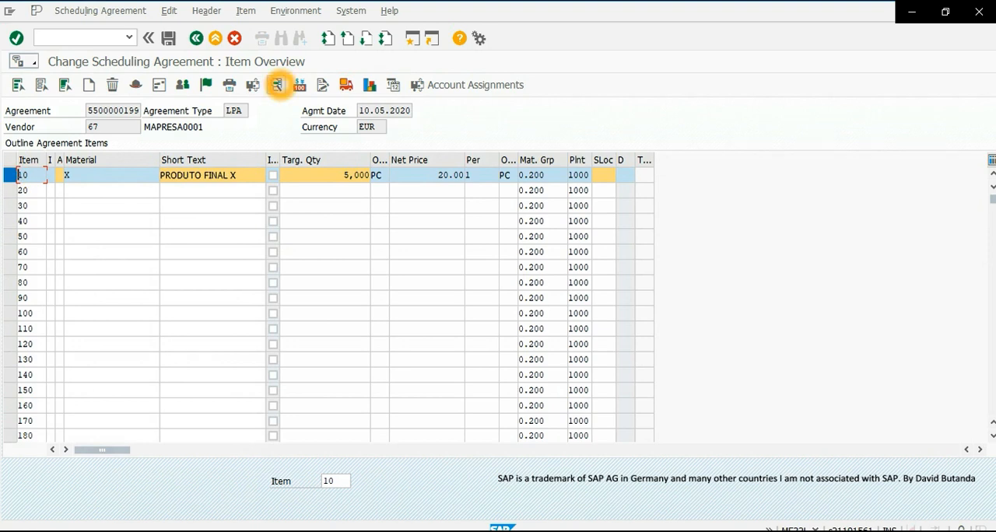
# - Examine the creation profile and JIT indicator in item 10's additional data, and exit the agreement
pyautogui.click(276, 85)
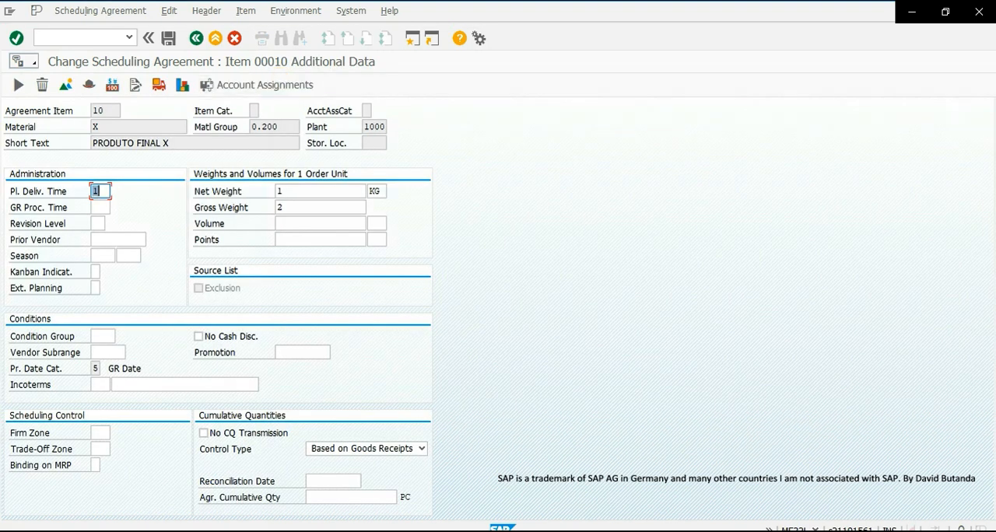
pyautogui.scroll(-5, 184, 247)
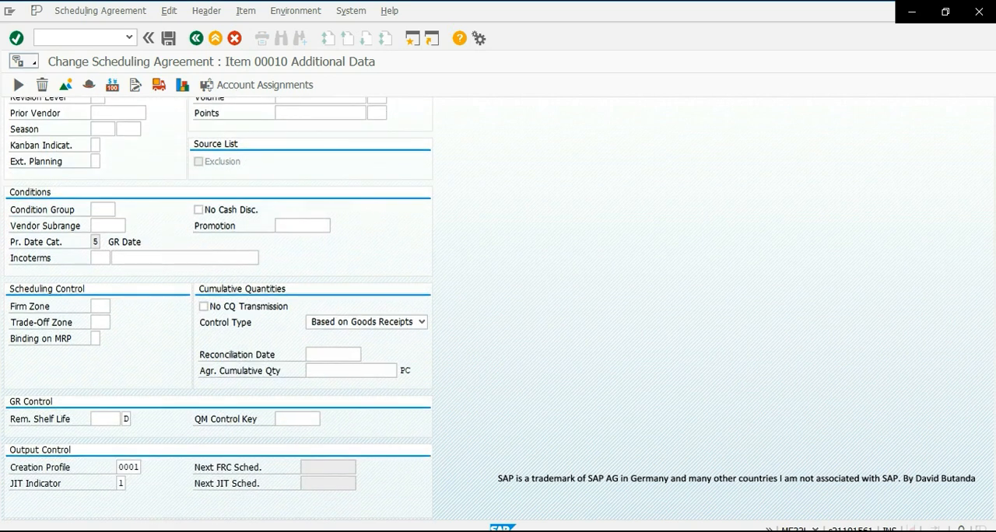
pyautogui.doubleClick(125, 467)
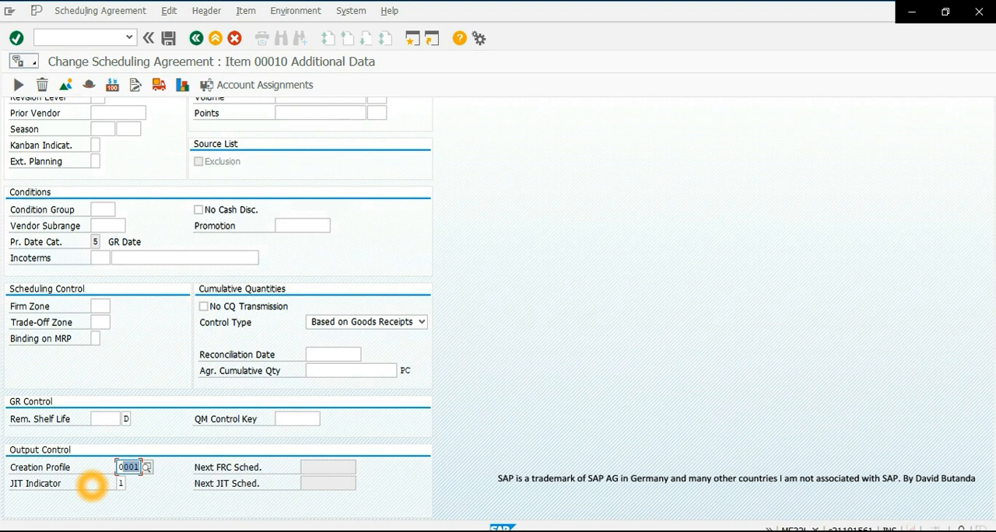
pyautogui.click(121, 483)
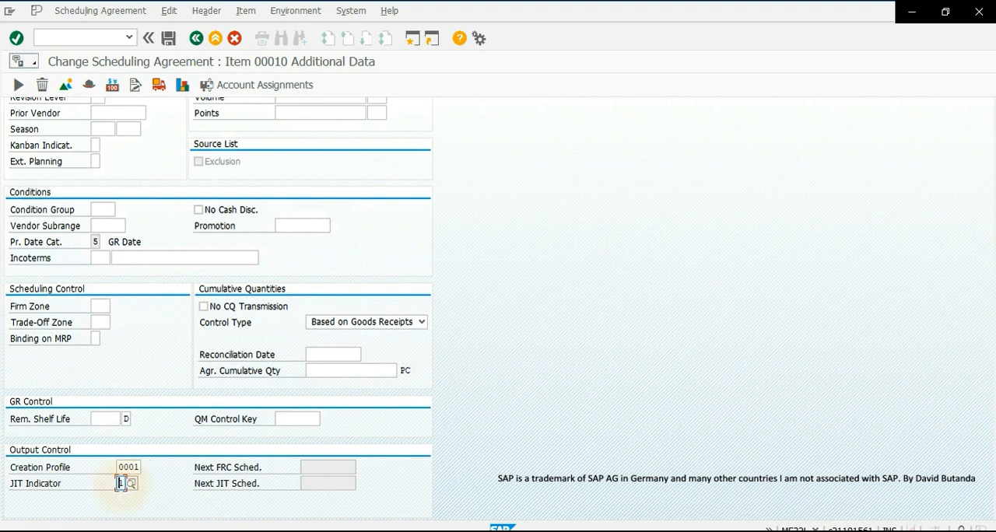
pyautogui.click(214, 38)
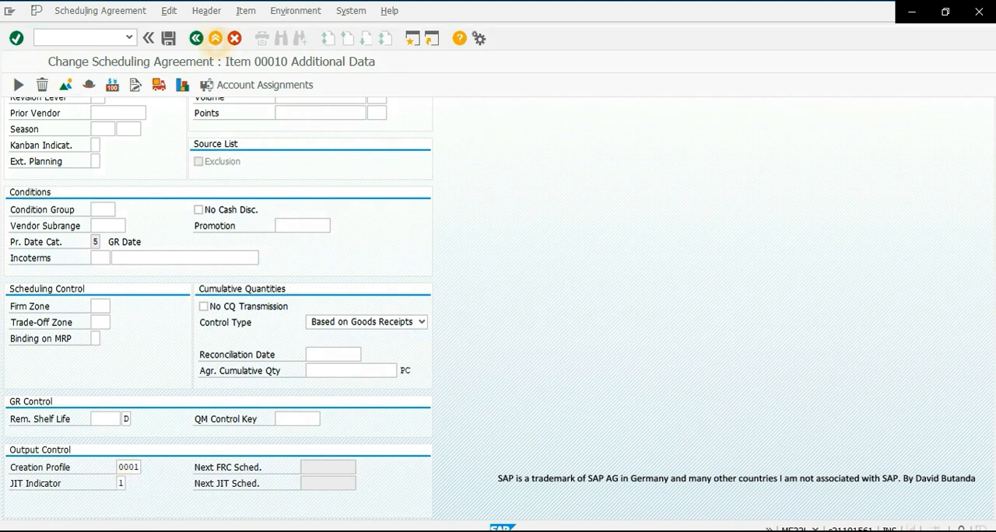
# - Open the scheduling agreement in delivery schedule maintenance with transaction ME38
pyautogui.scroll(-4, 187, 170)
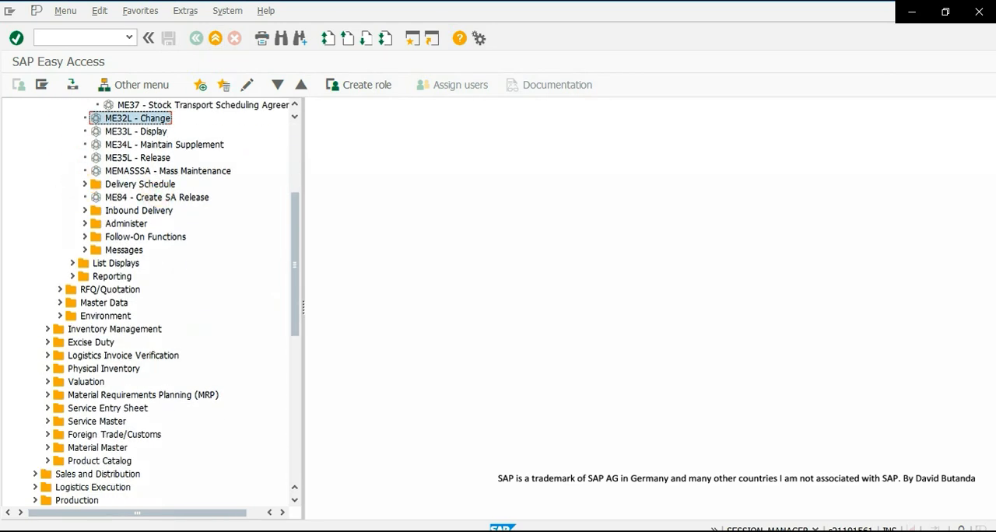
pyautogui.click(84, 184)
pyautogui.click(146, 198)
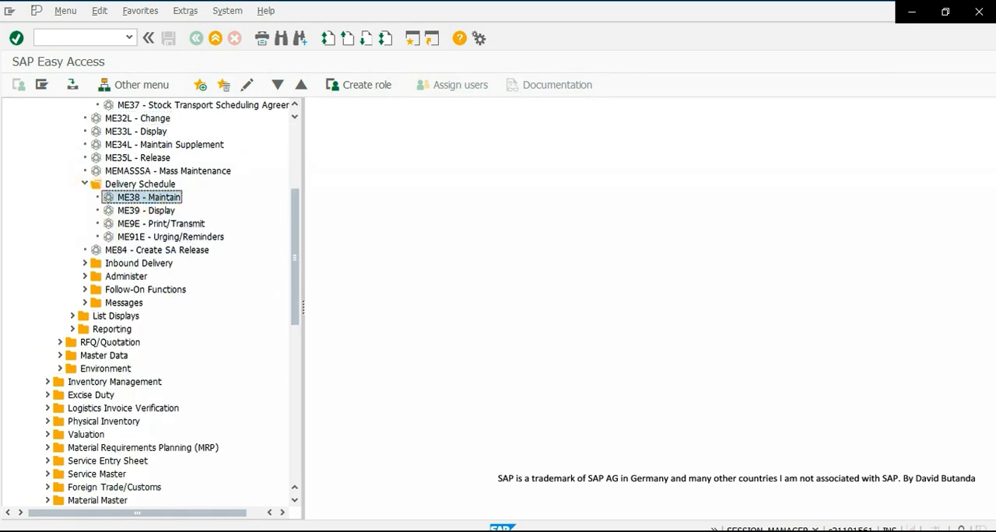
pyautogui.doubleClick(160, 197)
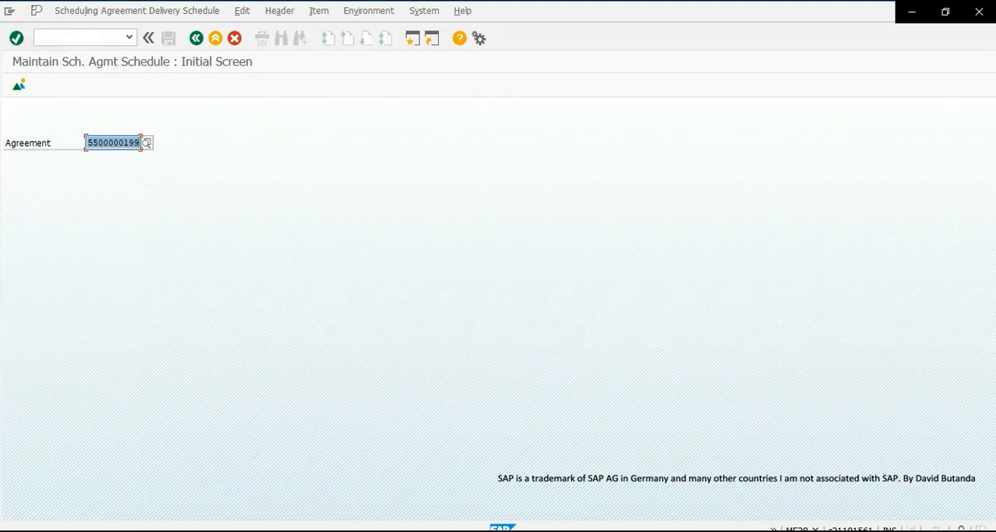
pyautogui.click(17, 39)
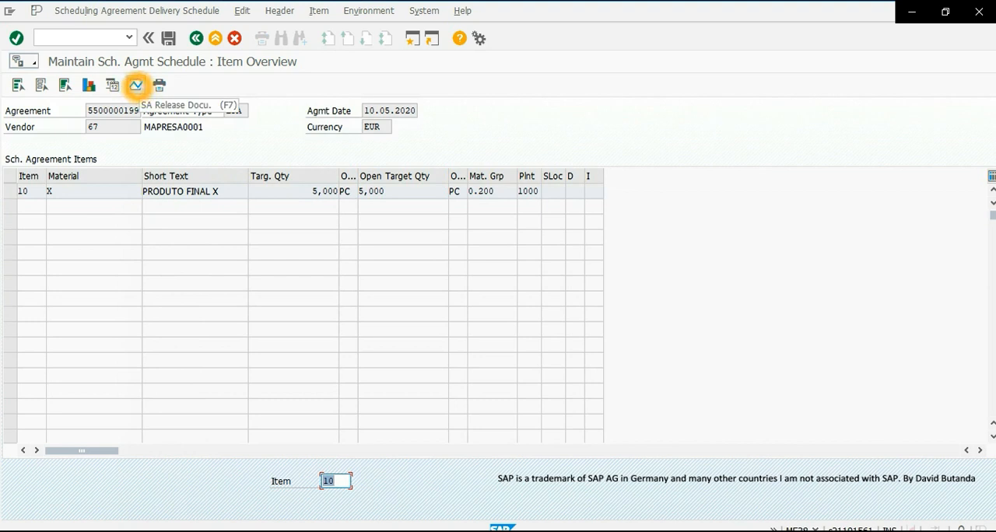
# - Open the SA release documentation for item 10 and examine its JIT and FRC schedule lists
pyautogui.click(137, 85)
pyautogui.click(11, 191)
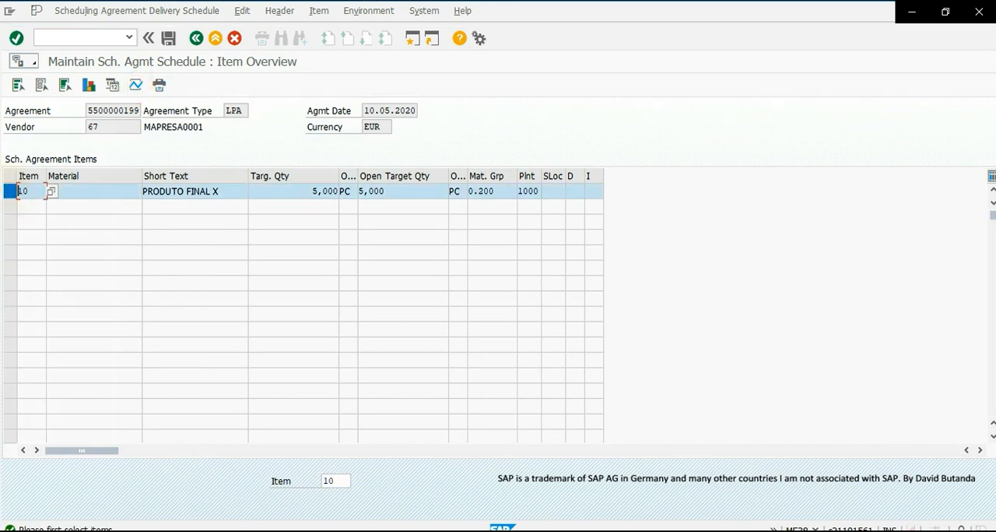
pyautogui.click(136, 85)
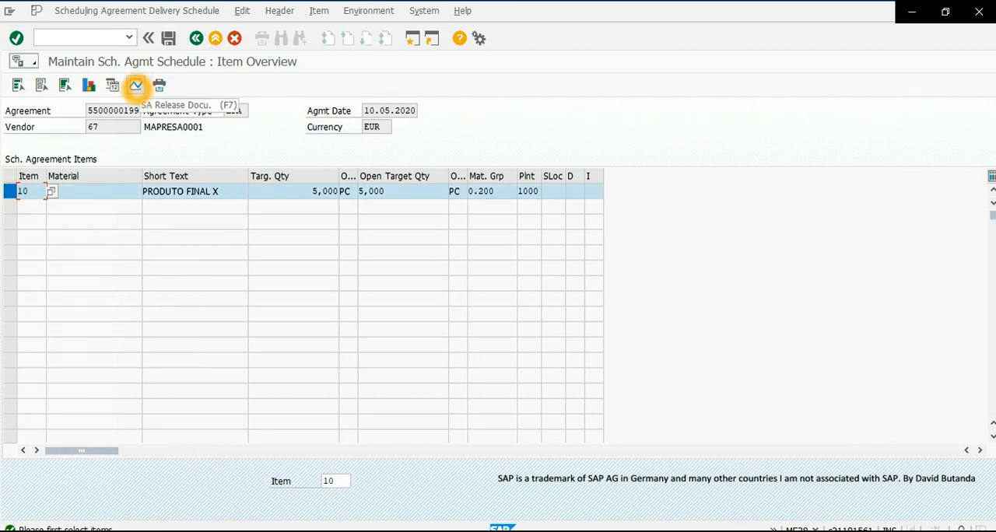
pyautogui.click(136, 86)
pyautogui.click(10, 283)
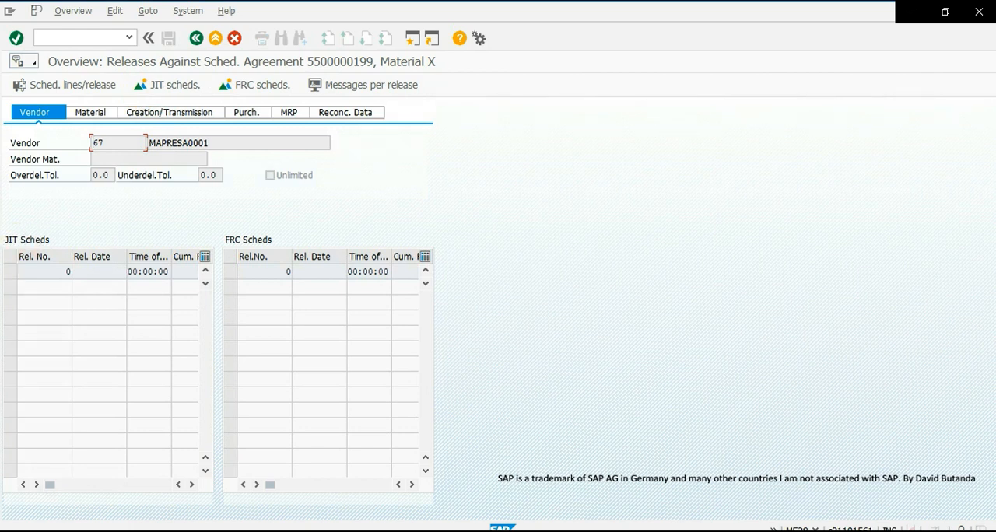
pyautogui.click(29, 272)
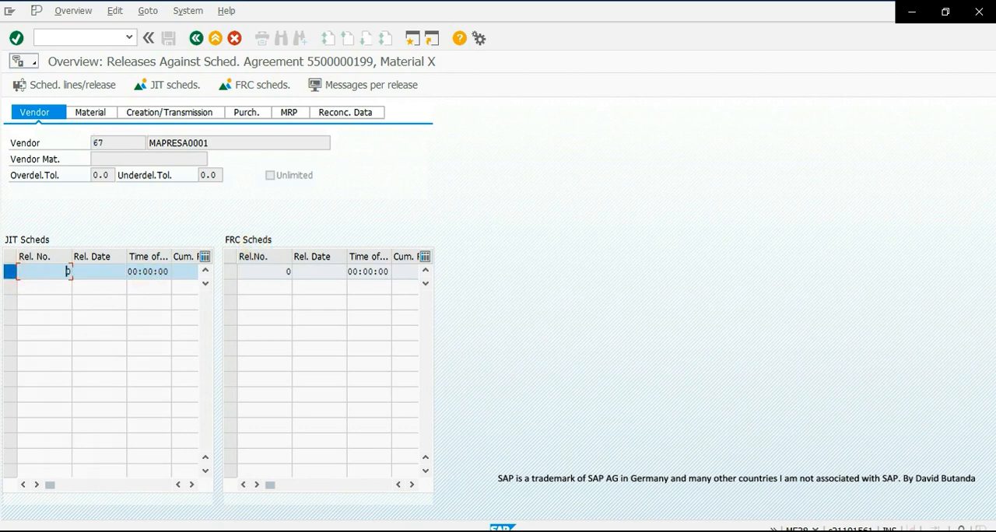
pyautogui.click(235, 272)
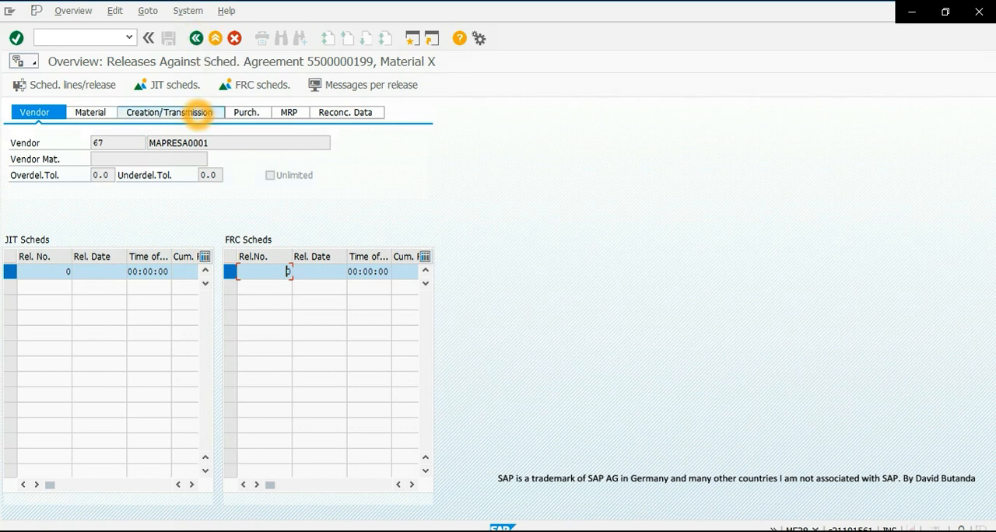
# - Inspect the aggregation horizons of the release creation profile, close its details and exit delivery schedule maintenance
pyautogui.click(198, 112)
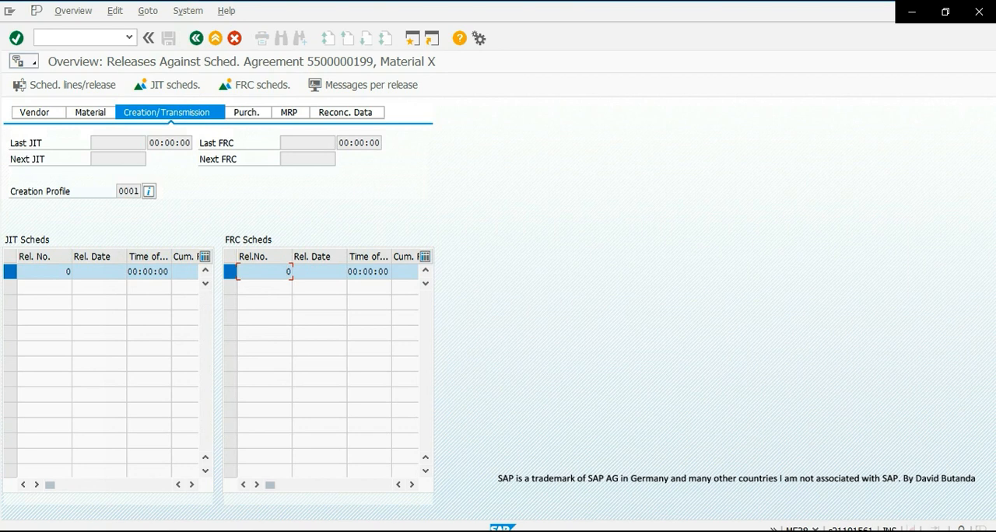
pyautogui.click(149, 191)
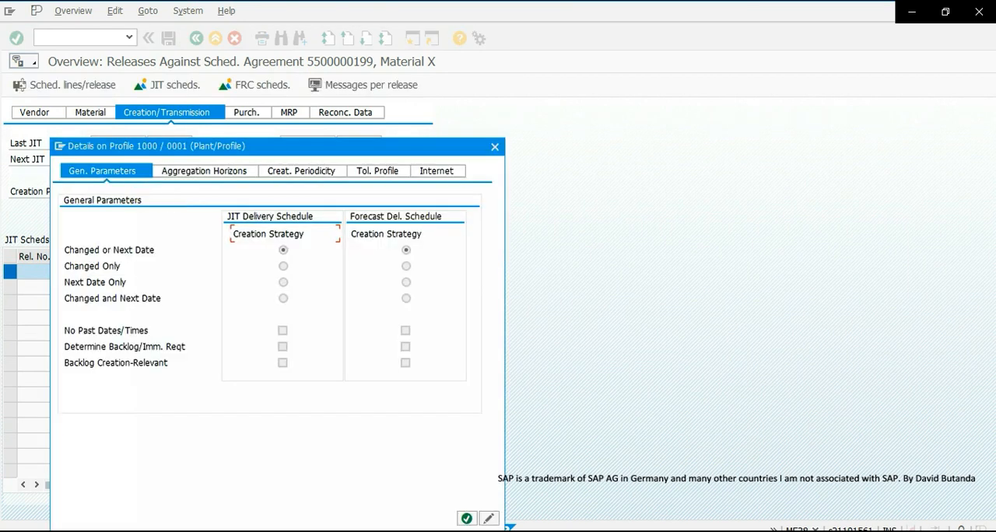
pyautogui.click(215, 173)
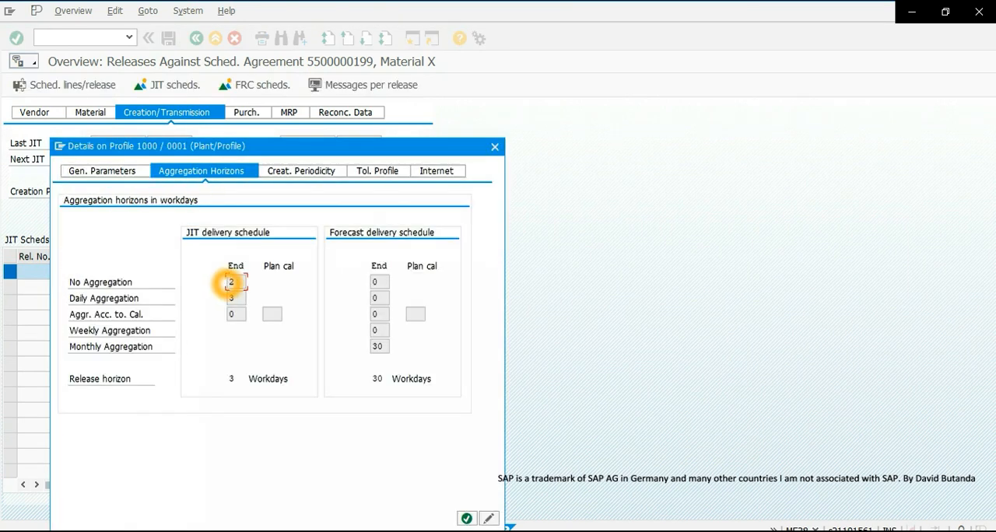
pyautogui.doubleClick(237, 283)
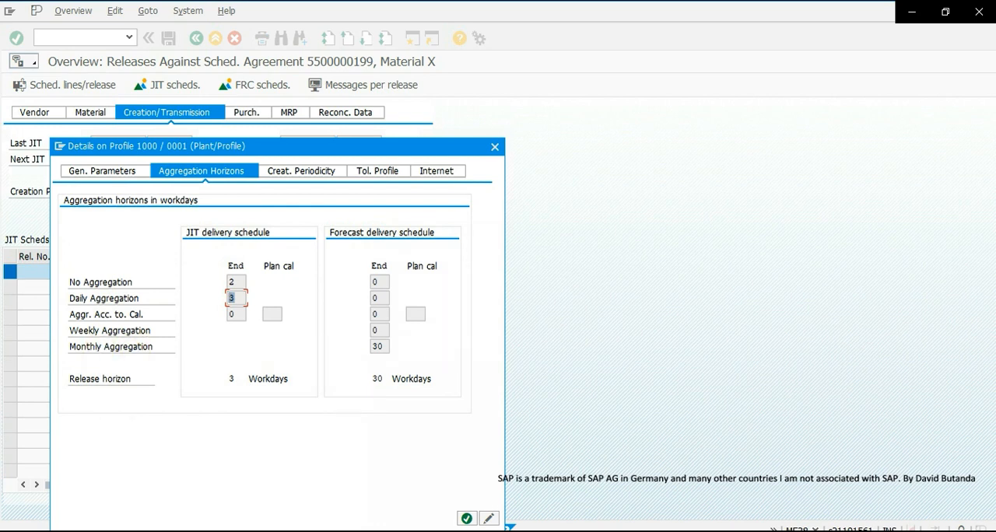
pyautogui.click(496, 148)
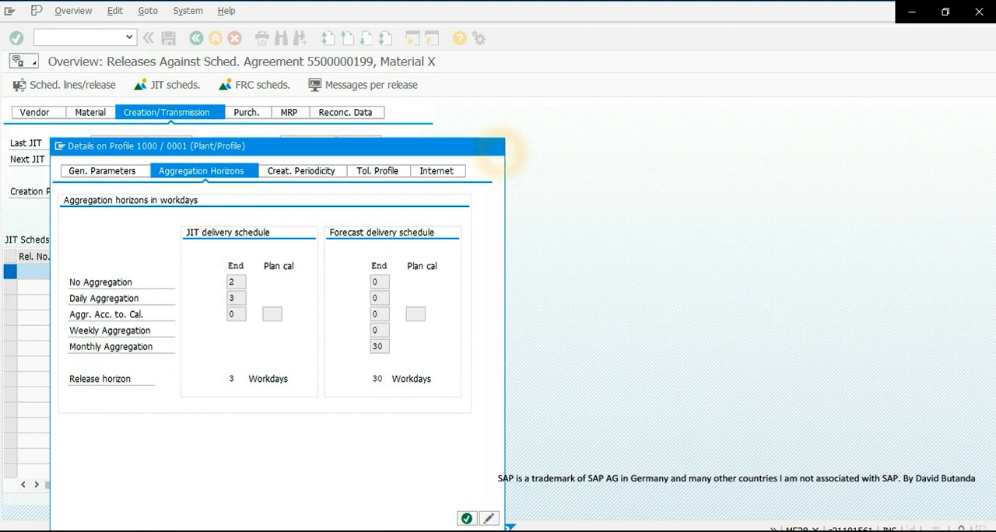
pyautogui.click(495, 149)
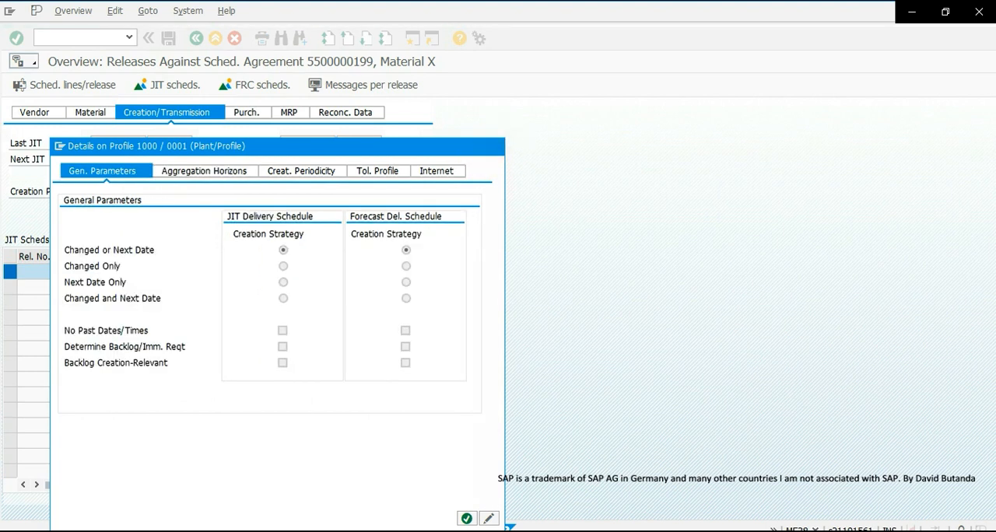
pyautogui.click(466, 518)
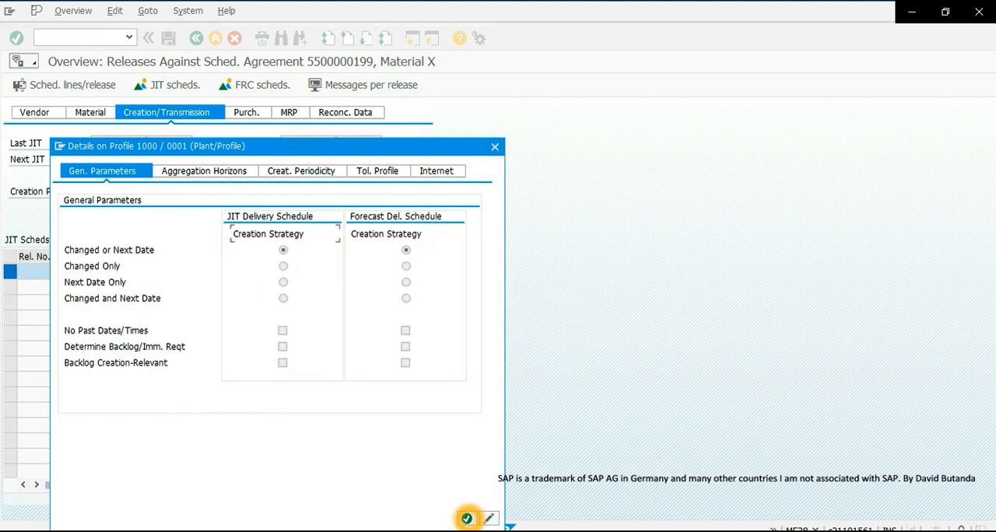
pyautogui.click(214, 39)
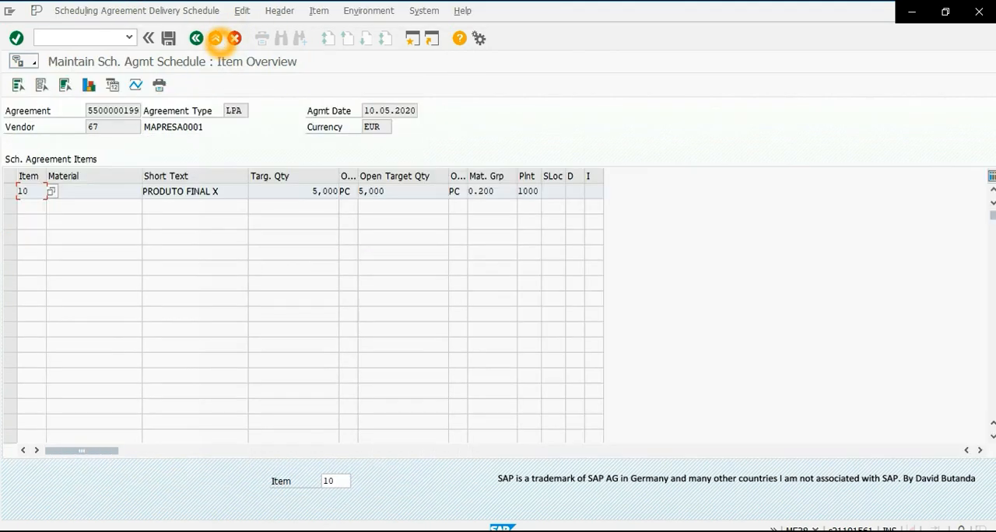
pyautogui.click(215, 38)
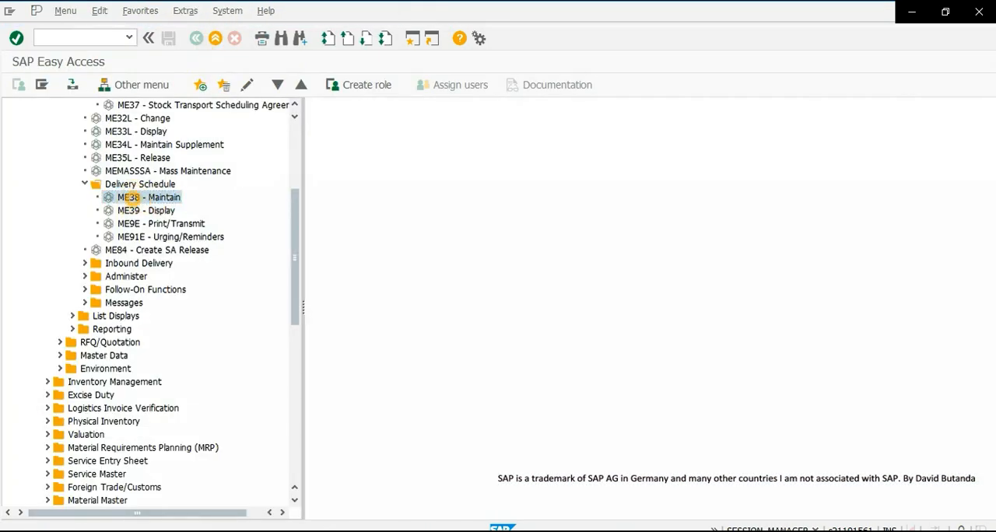
# - Reopen the scheduling agreement with transaction ME38 and display the delivery schedule of item 10
pyautogui.doubleClick(131, 198)
pyautogui.press('Return')
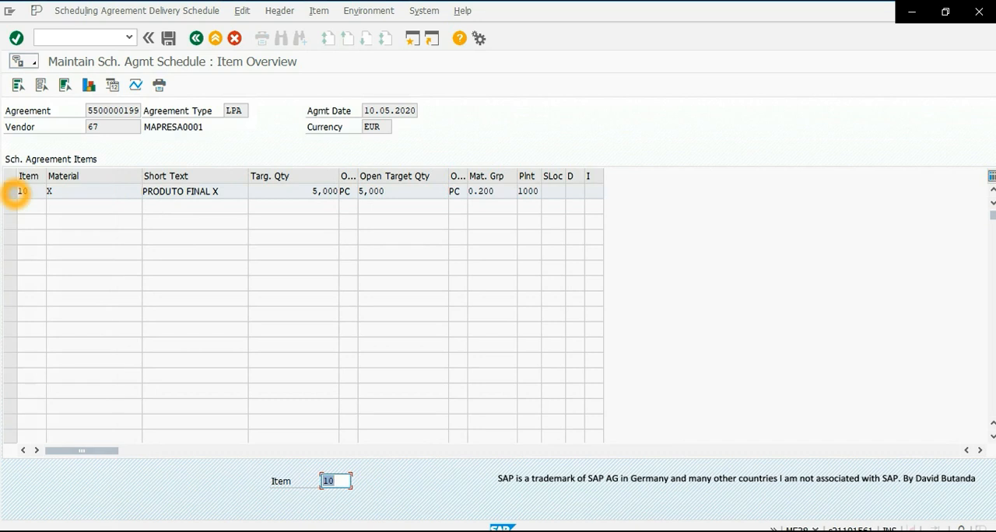
pyautogui.click(12, 192)
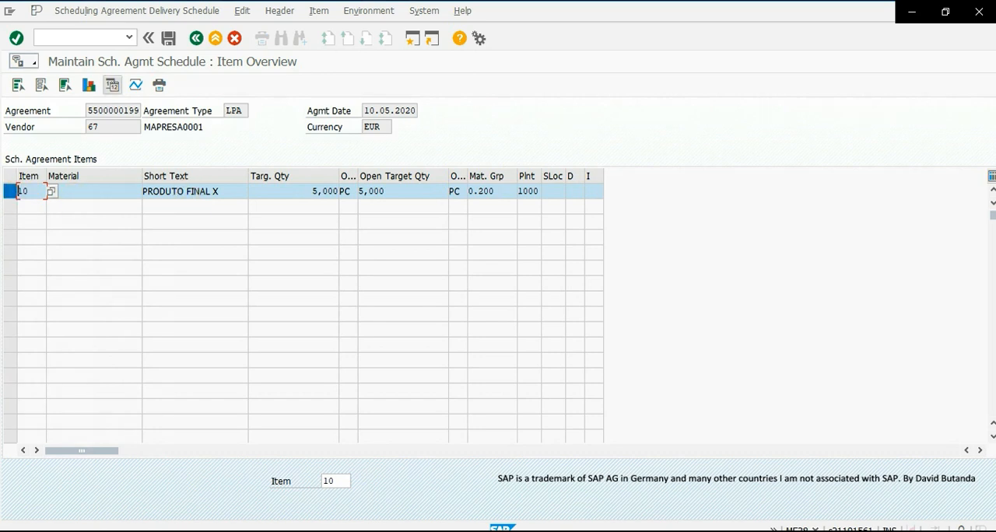
pyautogui.click(112, 87)
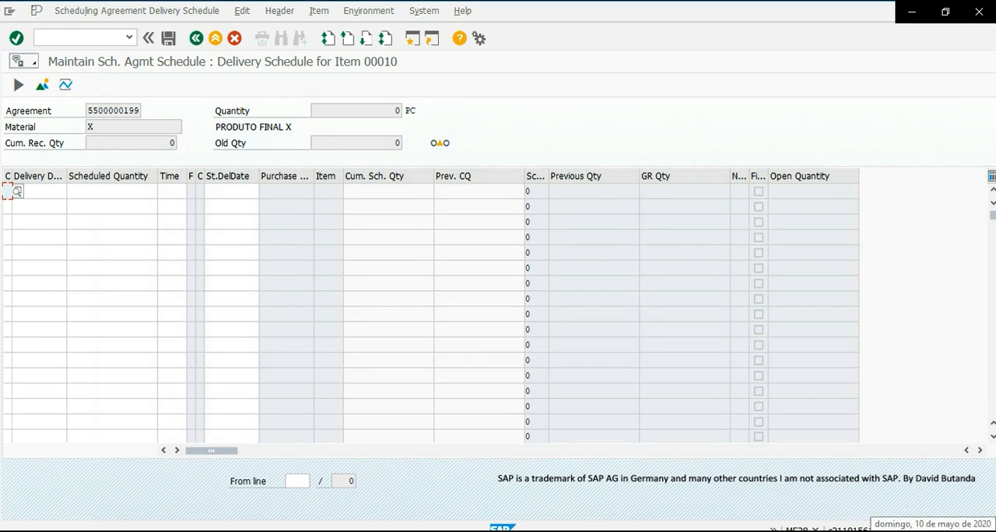
# - Check the current date in the system calendar and enter 11.05.2020 as the first schedule line's delivery date
pyautogui.click(934, 529)
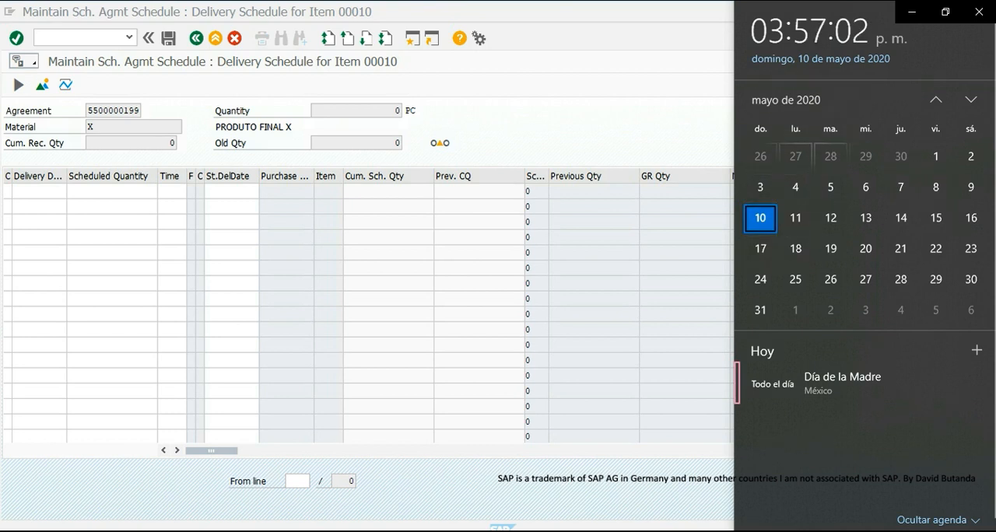
pyautogui.click(33, 194)
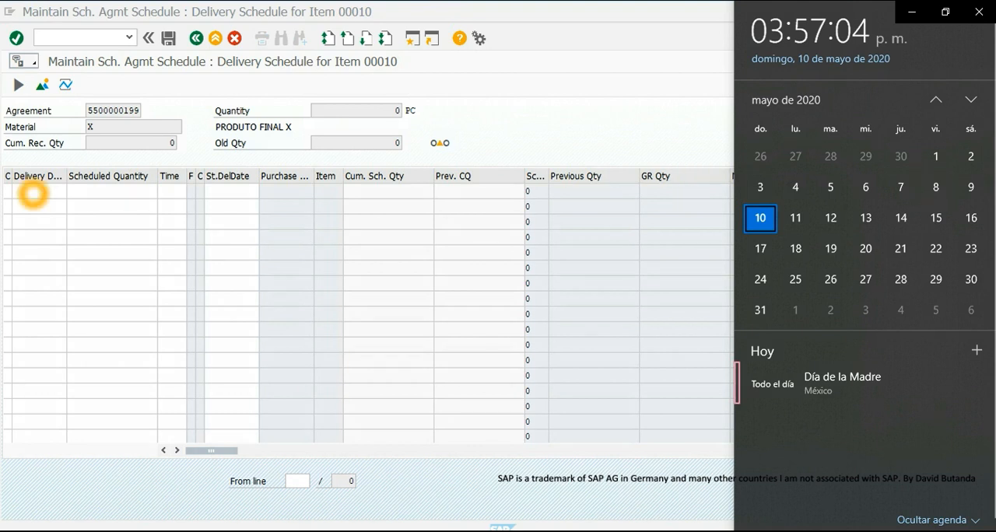
pyautogui.write('11')
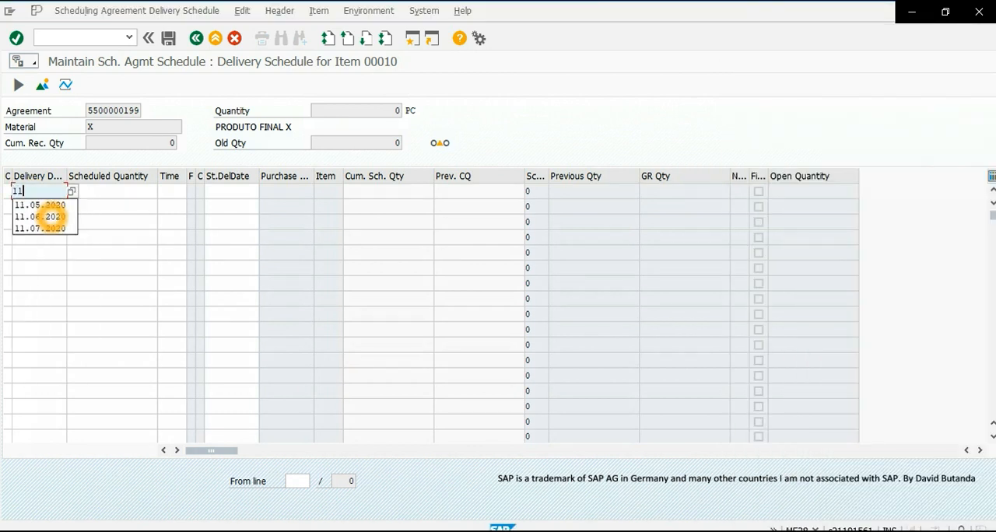
pyautogui.write('.05')
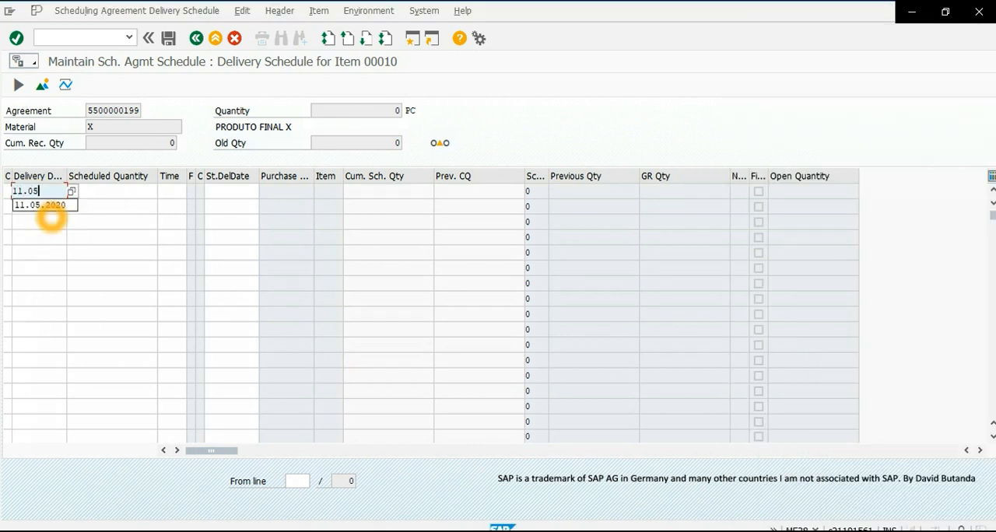
pyautogui.write('.2020')
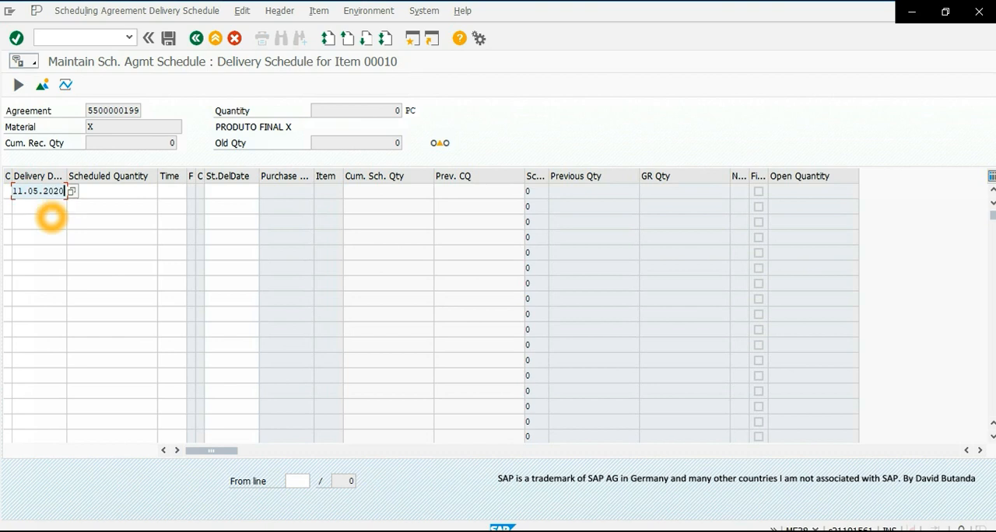
# - Copy the delivery date 11.05.2020 into the second and third schedule lines
pyautogui.click(90, 221)
pyautogui.doubleClick(58, 192)
pyautogui.hotkey('ctrl', 'c')
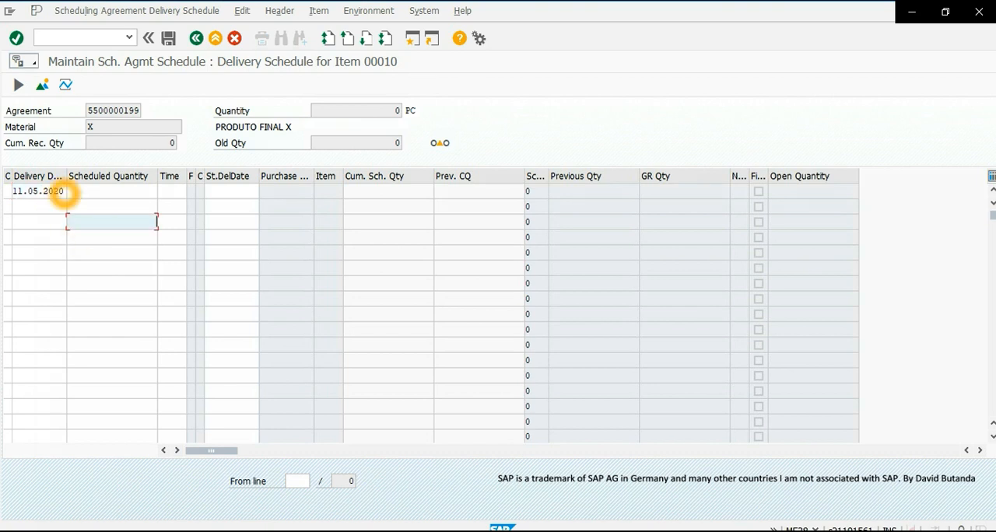
pyautogui.click(12, 192)
pyautogui.click(26, 207)
pyautogui.hotkey('ctrl', 'v')
pyautogui.click(26, 222)
pyautogui.hotkey('ctrl', 'v')
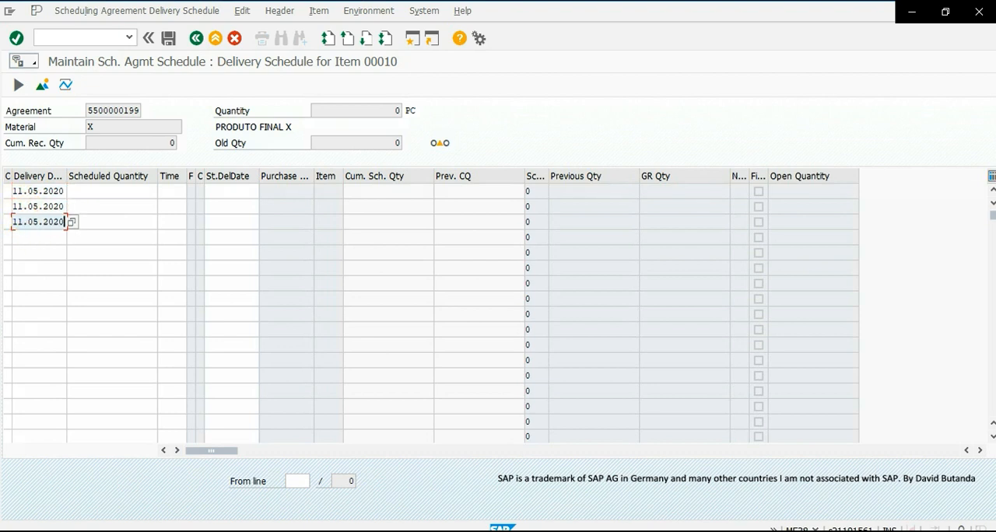
# - Enter a scheduled quantity of 3 for each of the three 11.05.2020 schedule lines
pyautogui.click(84, 193)
pyautogui.click(136, 195)
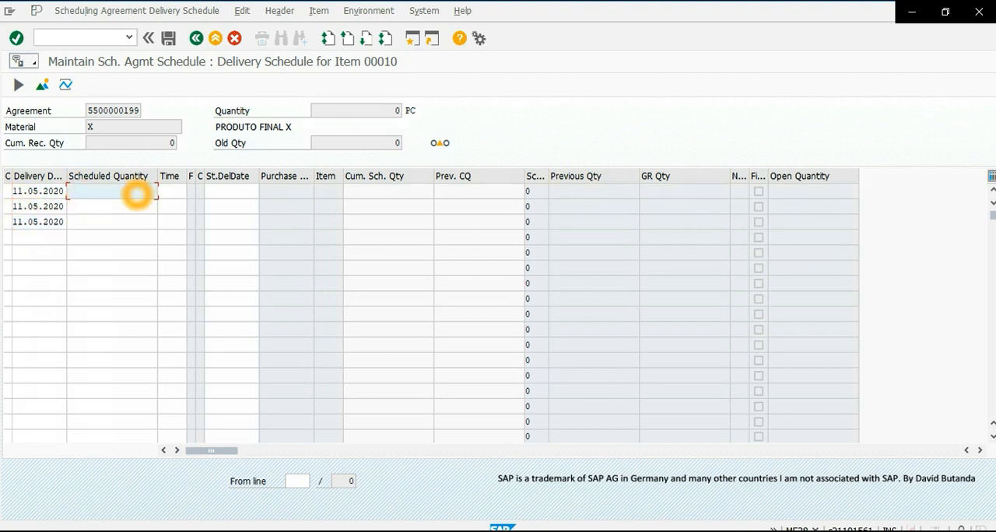
pyautogui.write('3')
pyautogui.press('Down')
pyautogui.write('3')
pyautogui.click(136, 258)
pyautogui.click(126, 221)
pyautogui.write('3')
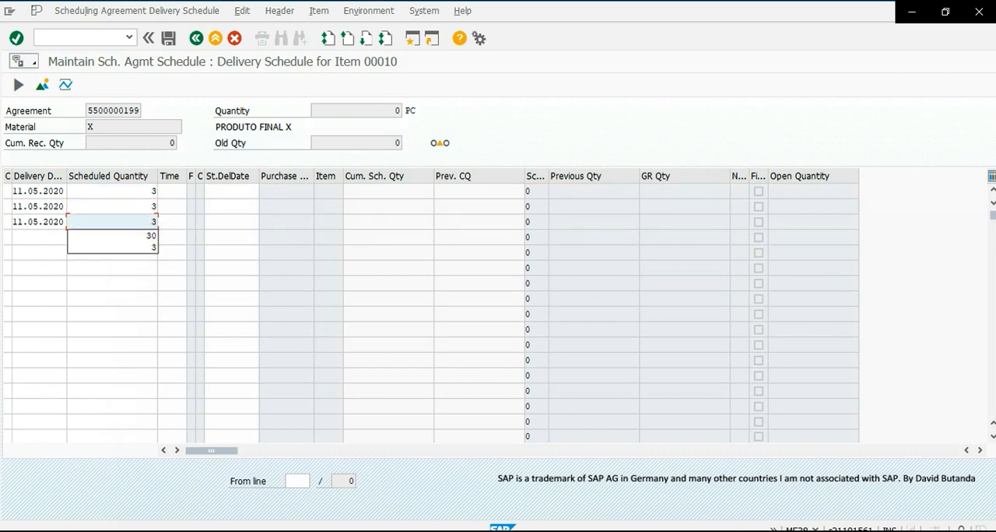
# - Set the delivery times of the first and second 11.05.2020 schedule lines to 11:57 and 12:57
pyautogui.click(191, 194)
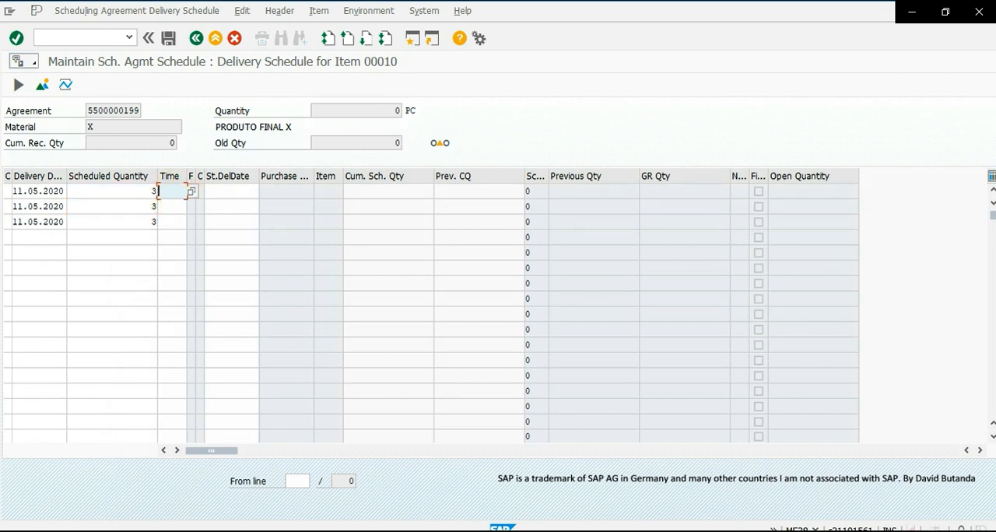
pyautogui.click(122, 230)
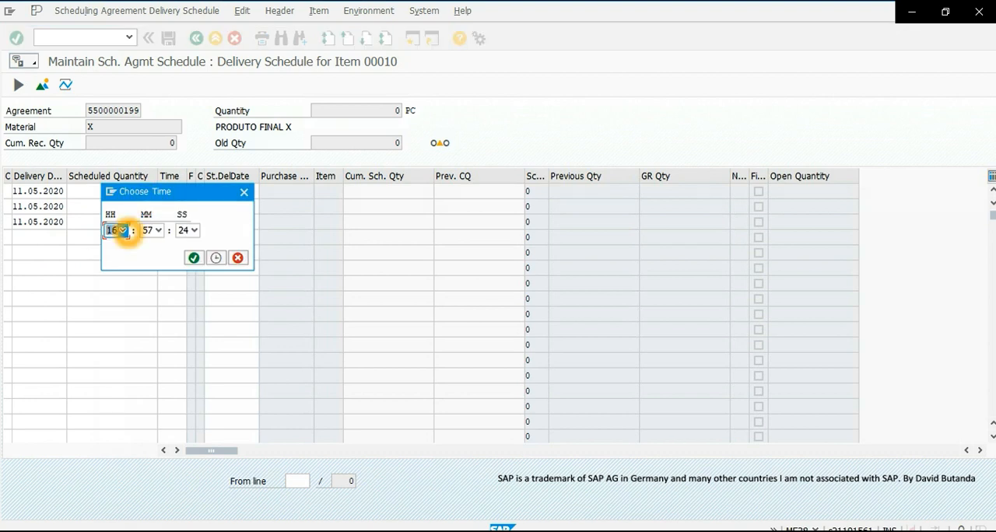
pyautogui.click(116, 244)
pyautogui.click(194, 257)
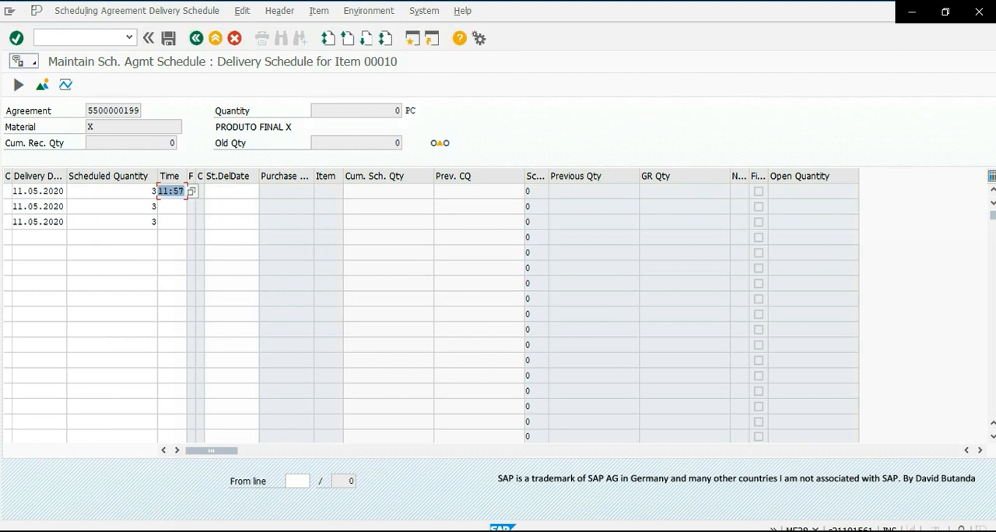
pyautogui.click(170, 207)
pyautogui.click(192, 206)
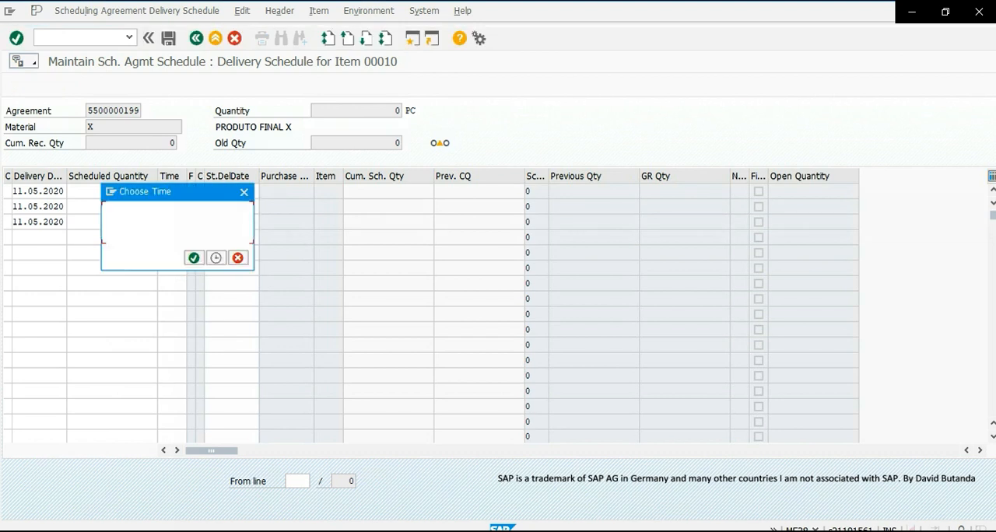
pyautogui.click(123, 230)
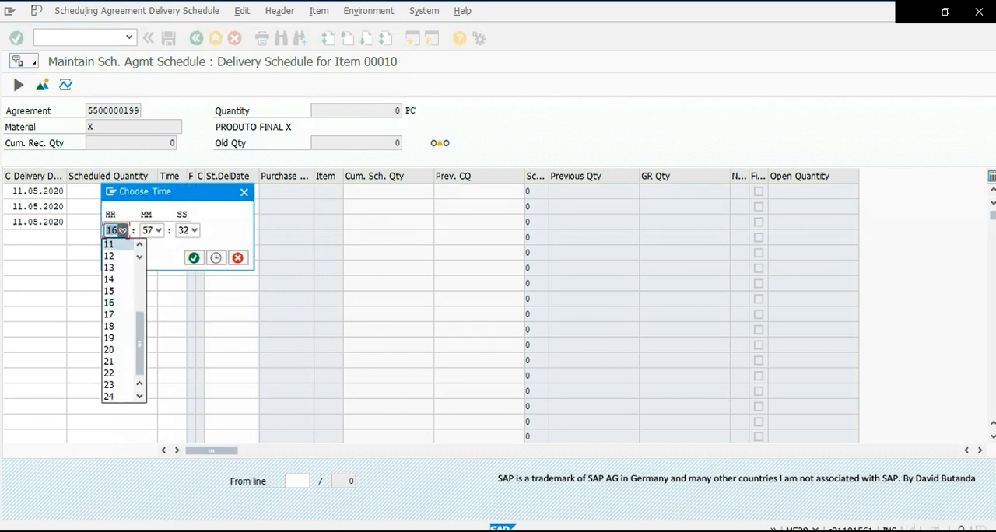
pyautogui.click(109, 256)
pyautogui.click(194, 257)
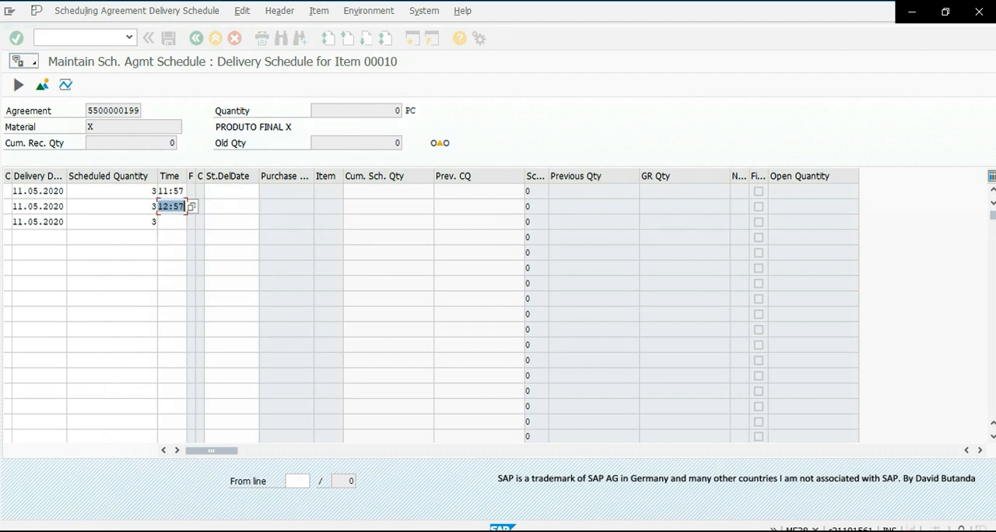
# - Set the third 11.05.2020 schedule line's delivery time to 03:57 and validate the three entered lines
pyautogui.click(195, 225)
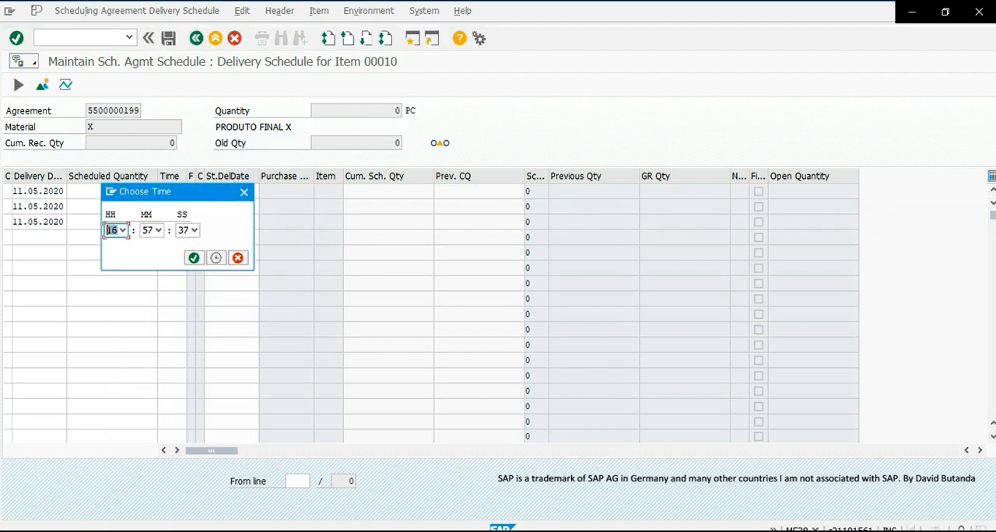
pyautogui.click(123, 231)
pyautogui.click(110, 291)
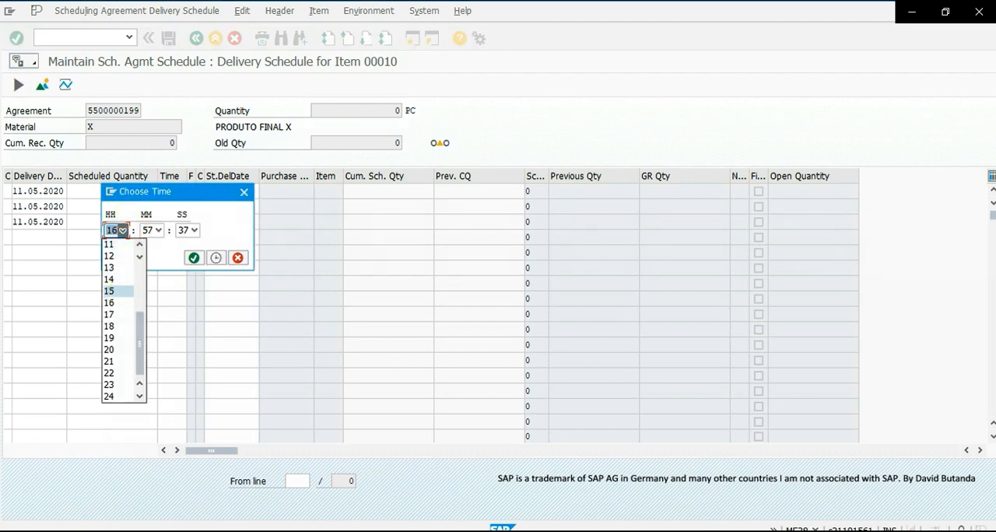
pyautogui.click(194, 257)
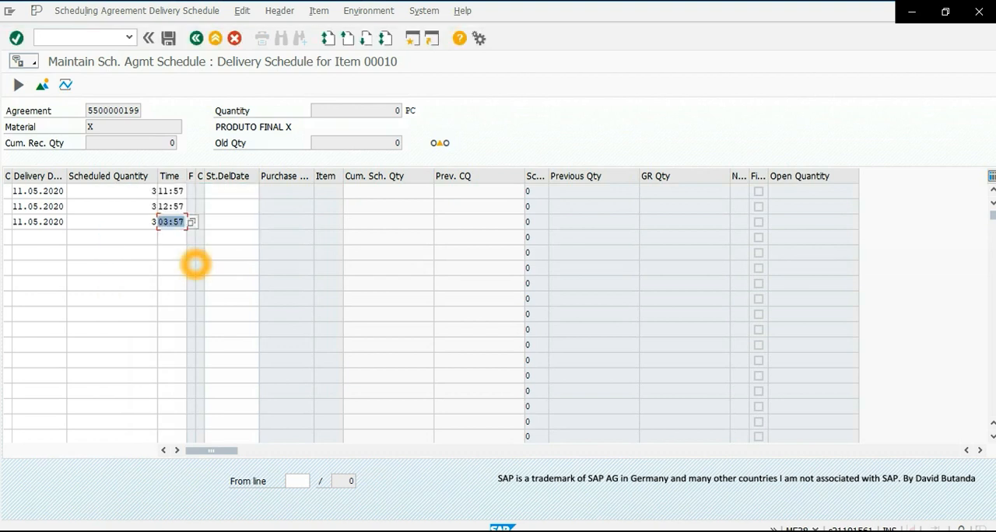
pyautogui.click(115, 231)
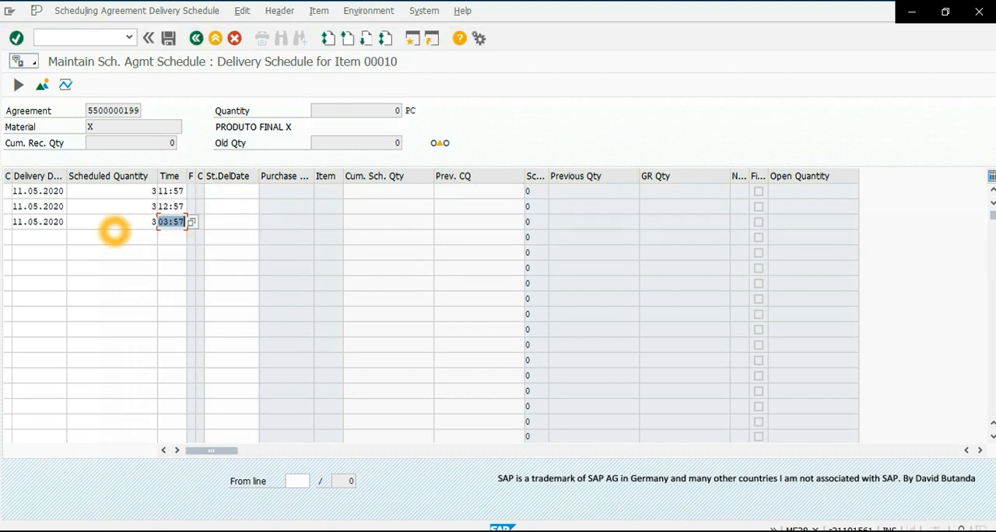
pyautogui.click(17, 38)
pyautogui.click(112, 216)
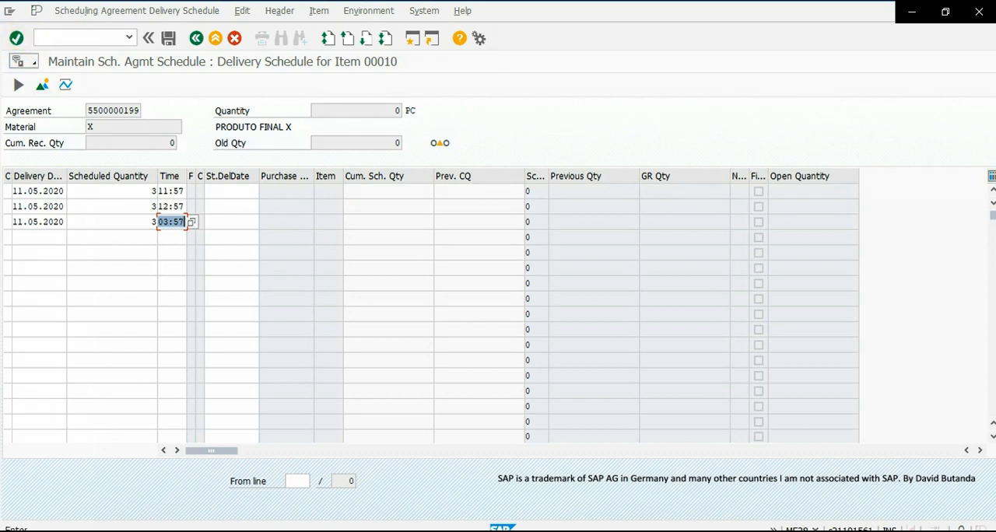
pyautogui.scroll(1, 75, 279)
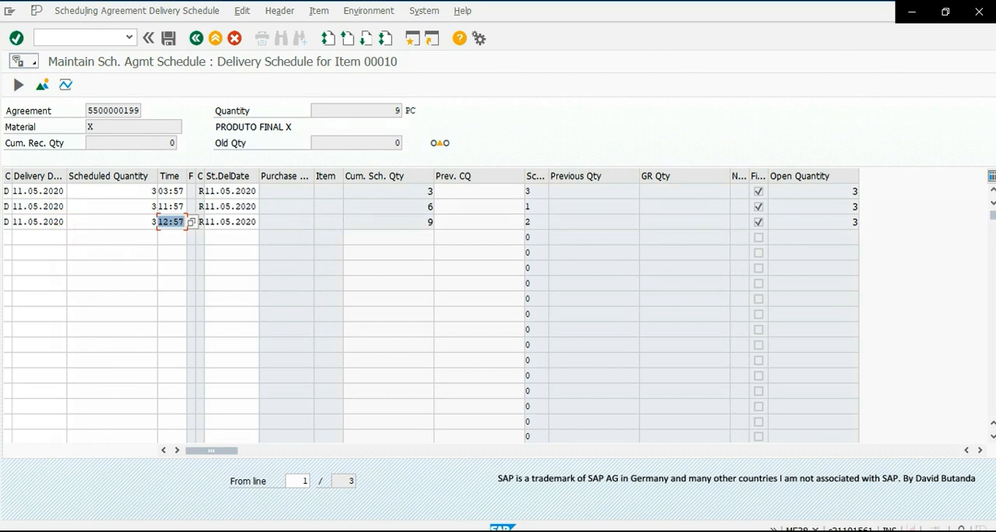
# - Enter 12.05.2020 as the fourth schedule line's delivery date and copy it into the fifth and sixth lines
pyautogui.click(35, 238)
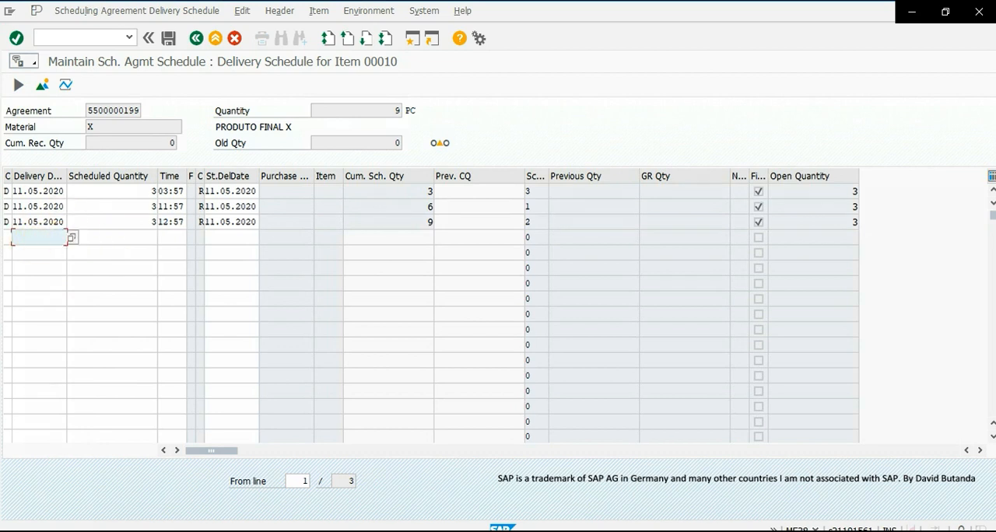
pyautogui.write('12')
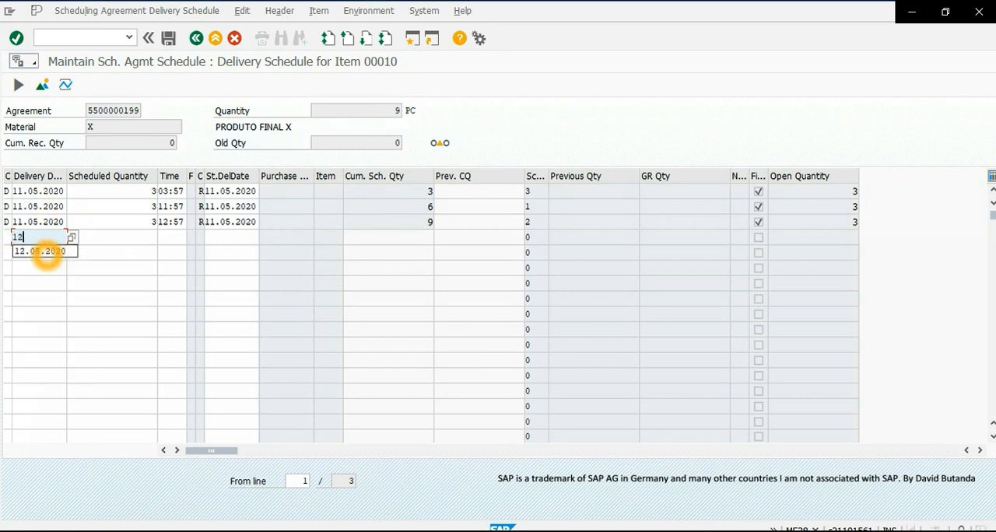
pyautogui.write('.05.2')
pyautogui.click(47, 253)
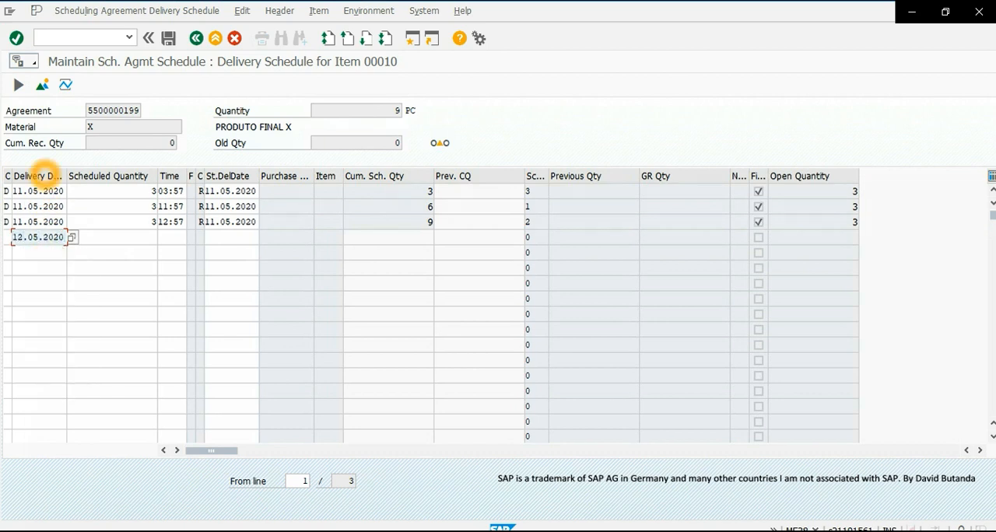
pyautogui.click(100, 298)
pyautogui.moveTo(65, 239); pyautogui.dragTo(11, 239)
pyautogui.hotkey('ctrl', 'c')
pyautogui.click(31, 255)
pyautogui.hotkey('ctrl', 'v')
pyautogui.click(39, 268)
pyautogui.hotkey('ctrl', 'v')
# - Enter a scheduled quantity of 5 for each of the three 12.05.2020 schedule lines
pyautogui.click(154, 237)
pyautogui.write('5')
pyautogui.click(155, 253)
pyautogui.write('5')
pyautogui.click(133, 329)
pyautogui.click(140, 269)
pyautogui.write('5')
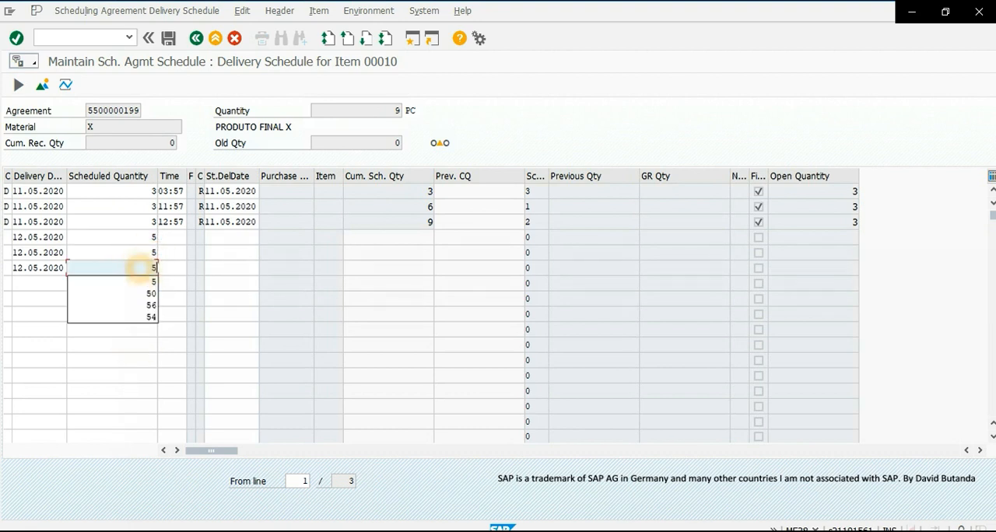
# - Set the delivery times of the first and second 12.05.2020 schedule lines to 11:58 and 12:58
pyautogui.click(172, 238)
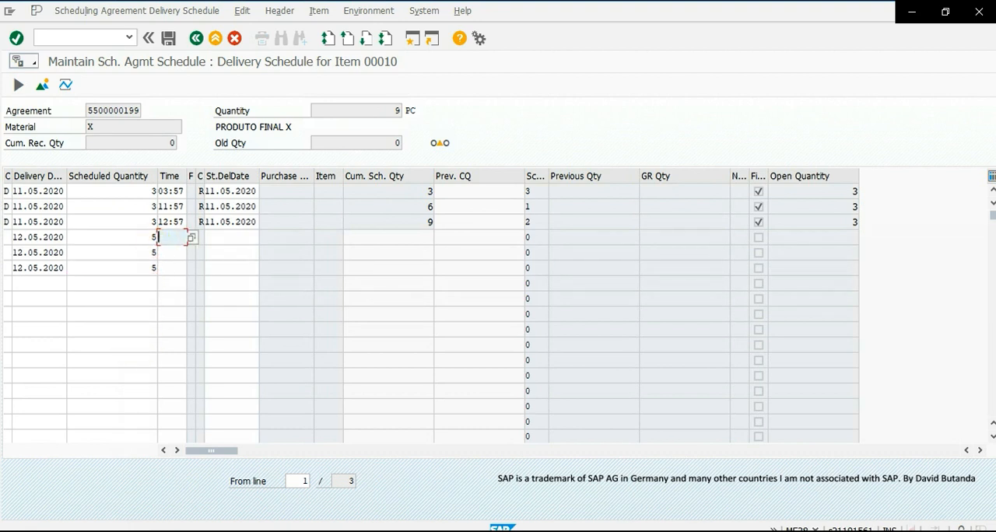
pyautogui.click(191, 238)
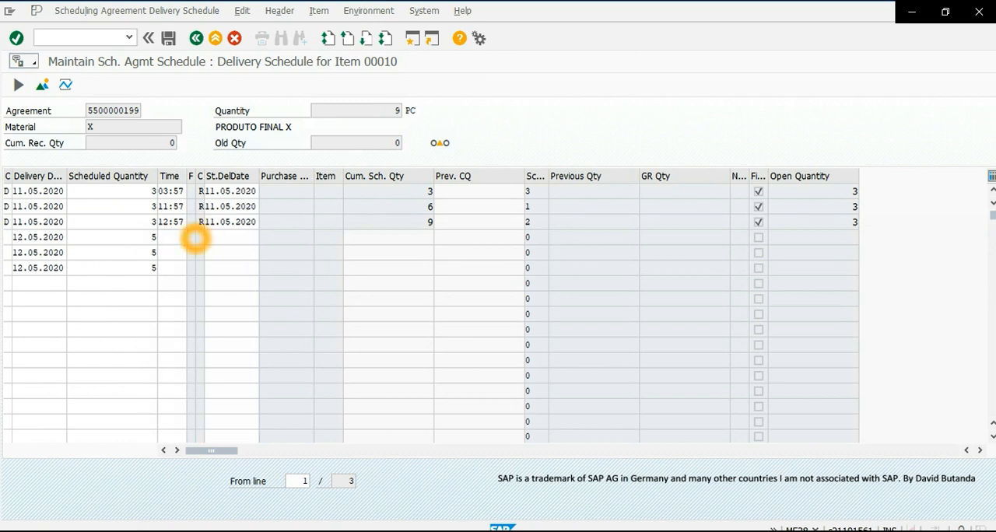
pyautogui.click(122, 230)
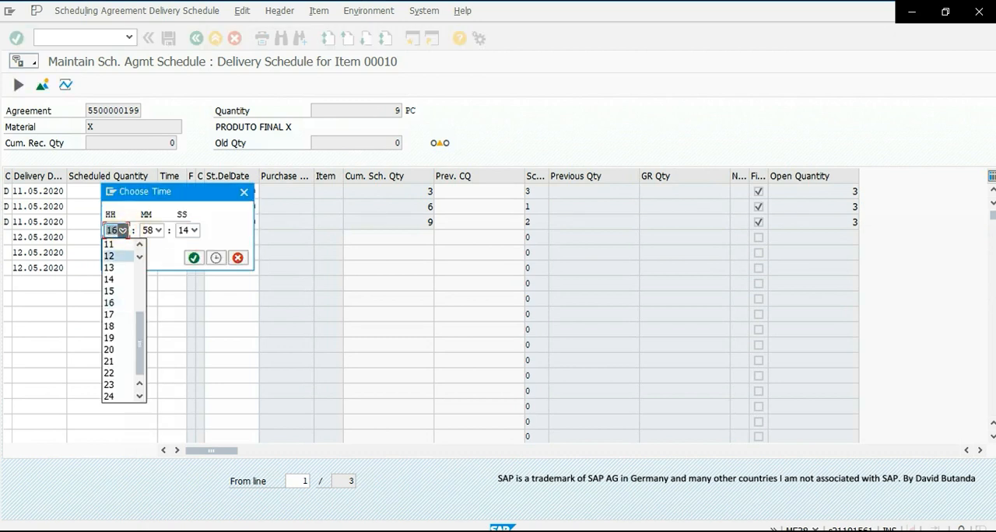
pyautogui.click(116, 246)
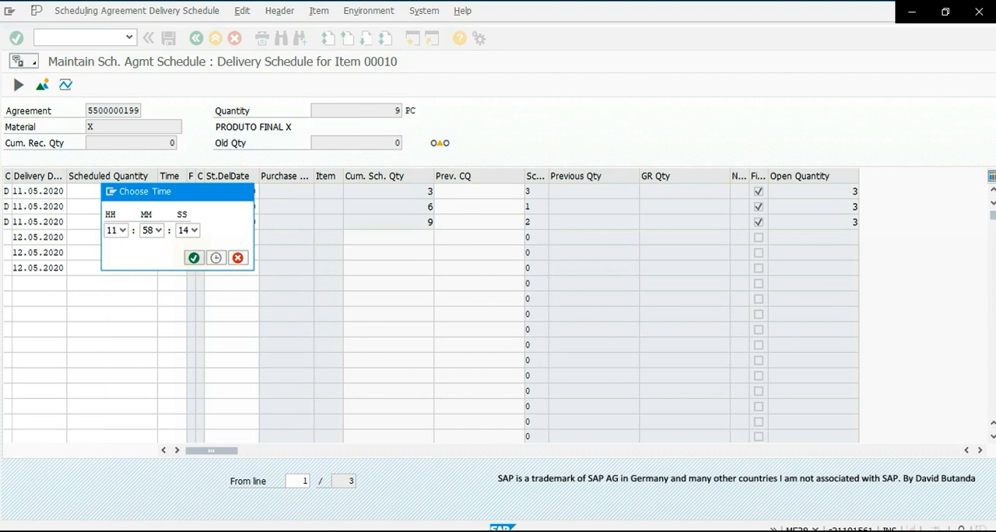
pyautogui.click(193, 258)
pyautogui.click(174, 252)
pyautogui.click(192, 252)
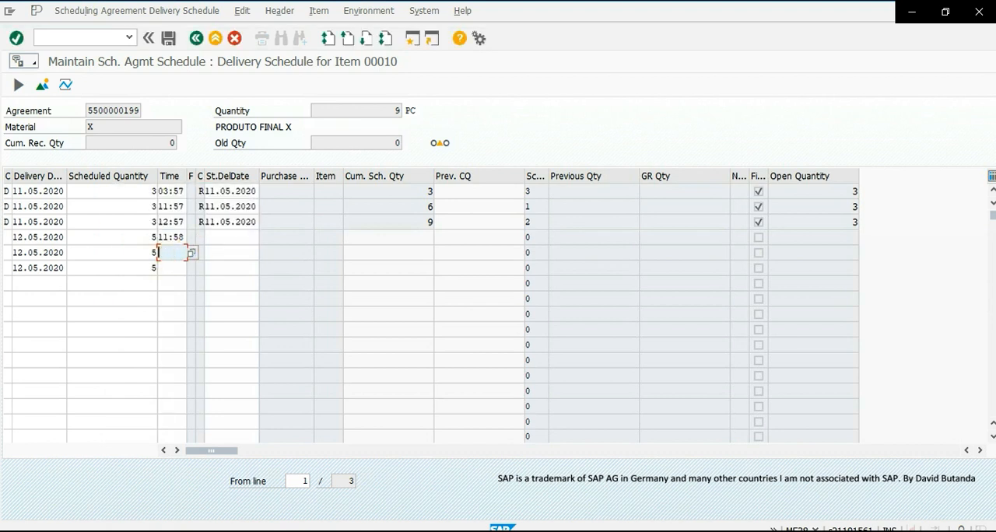
pyautogui.click(122, 231)
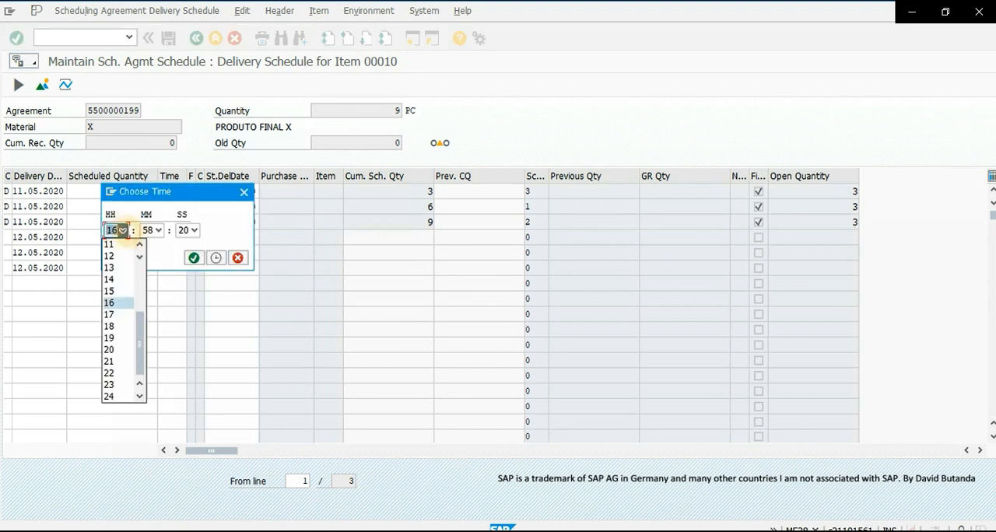
pyautogui.click(116, 256)
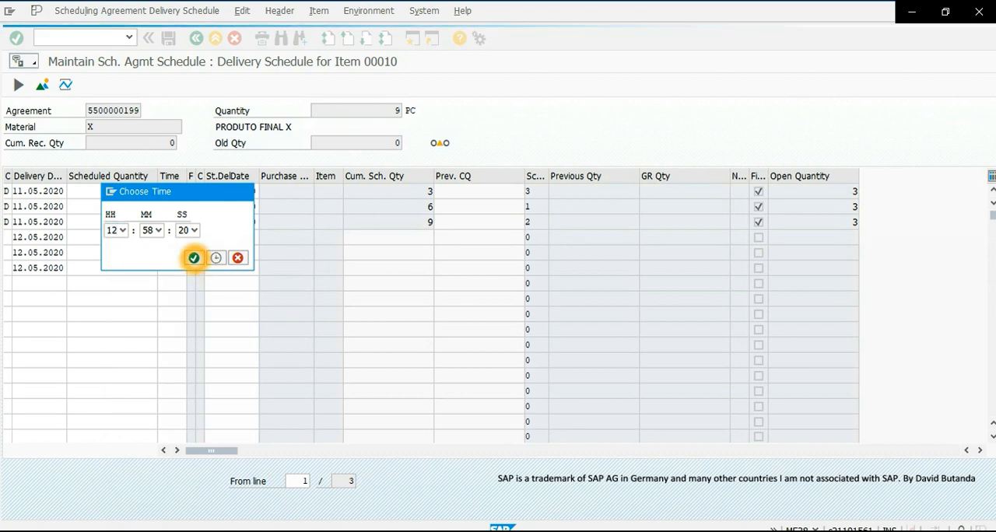
pyautogui.click(194, 258)
# - Set the third 12.05.2020 schedule line's delivery time to 01:58 and validate the new lines
pyautogui.click(172, 268)
pyautogui.click(192, 268)
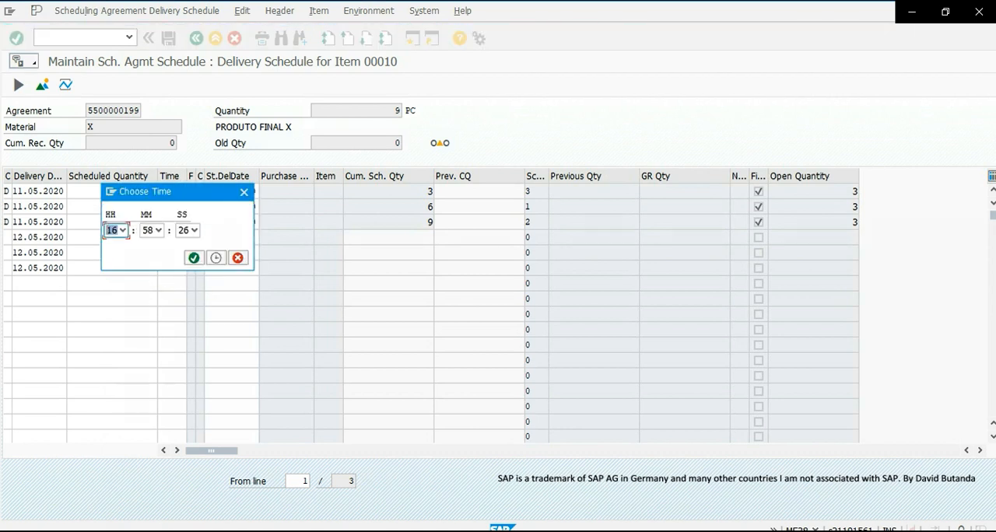
pyautogui.click(123, 230)
pyautogui.click(115, 265)
pyautogui.click(194, 258)
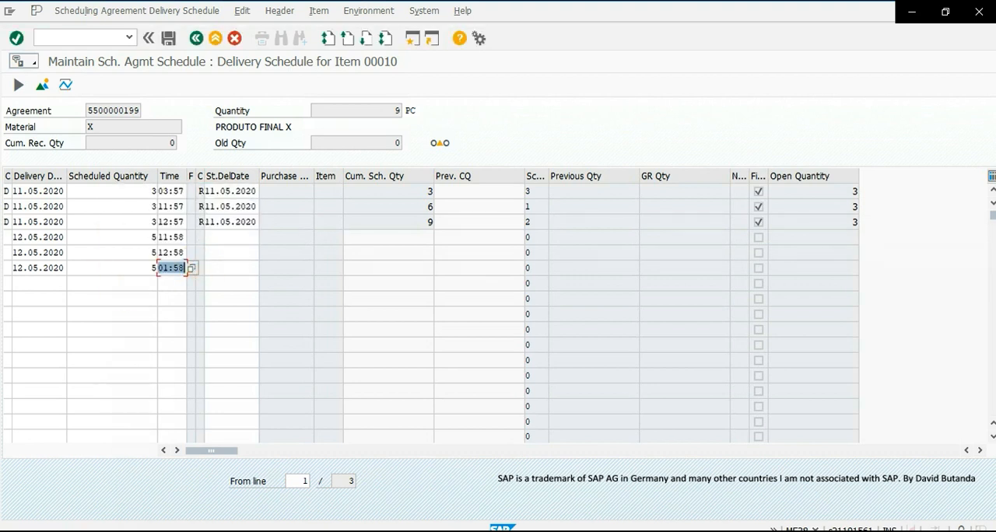
pyautogui.click(17, 39)
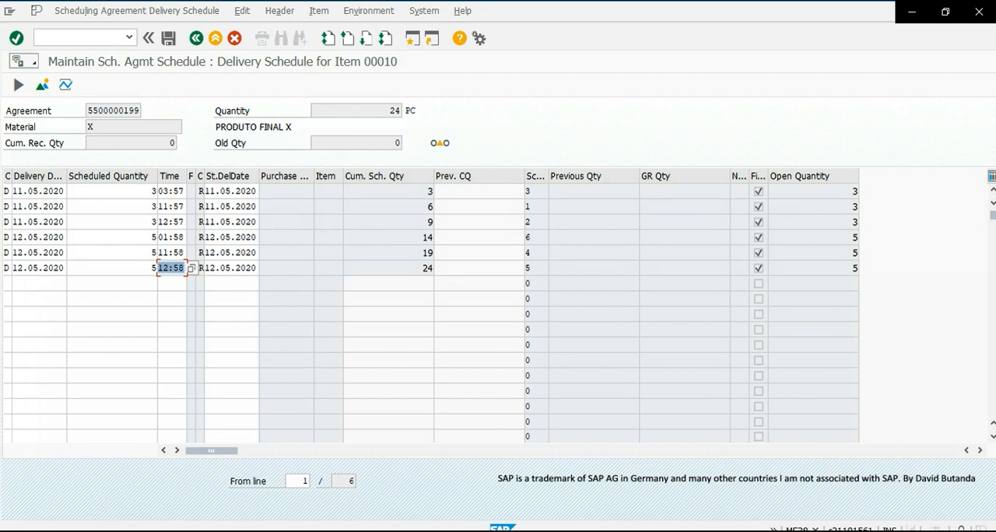
# - Enter 13.05.2020 as the seventh schedule line's delivery date and copy it into the eighth line
pyautogui.click(44, 283)
pyautogui.click(41, 284)
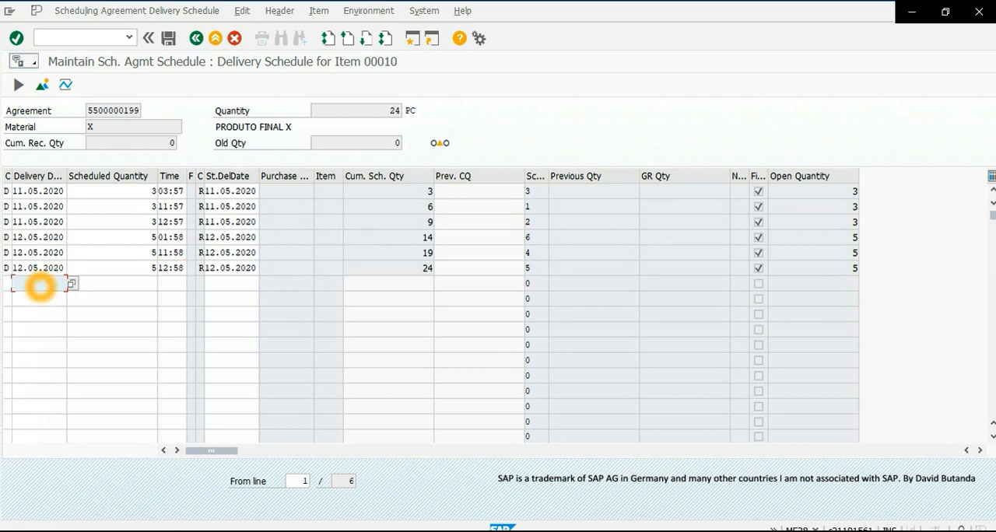
pyautogui.write('13')
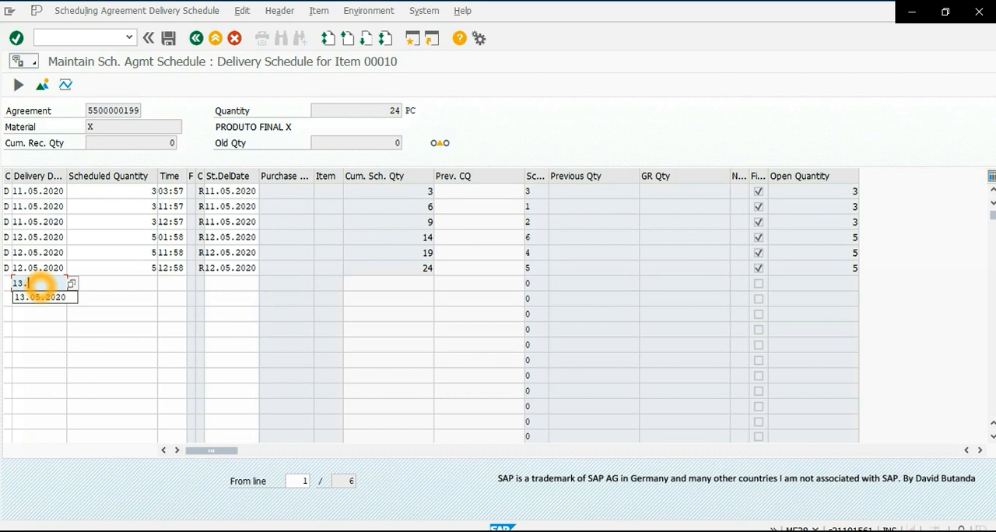
pyautogui.write('.05.2020')
pyautogui.moveTo(16, 284); pyautogui.dragTo(67, 285)
pyautogui.hotkey('ctrl', 'c')
pyautogui.click(28, 299)
pyautogui.hotkey('ctrl', 'v')
# - Enter scheduled quantities of 15 and 5 for the first and second 13.05.2020 schedule lines
pyautogui.click(112, 300)
pyautogui.click(135, 285)
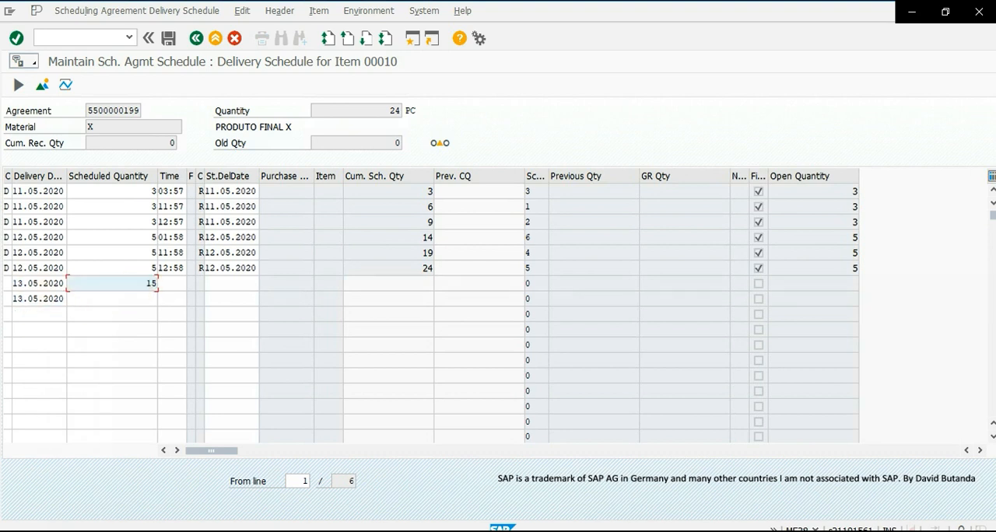
pyautogui.click(144, 302)
pyautogui.write('5')
pyautogui.click(50, 361)
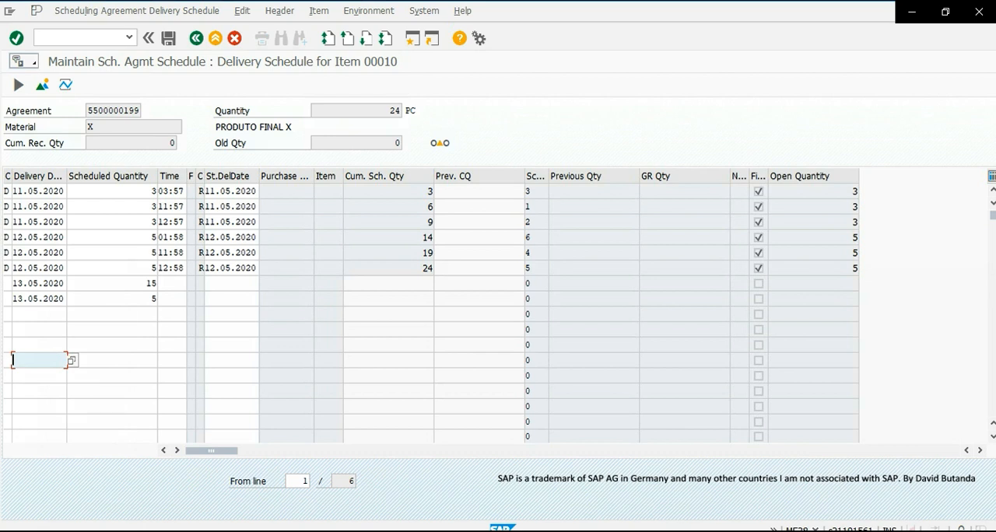
# - Set the delivery time of the 13.05.2020 schedule line with quantity 15 to 12:59
pyautogui.click(172, 284)
pyautogui.click(191, 283)
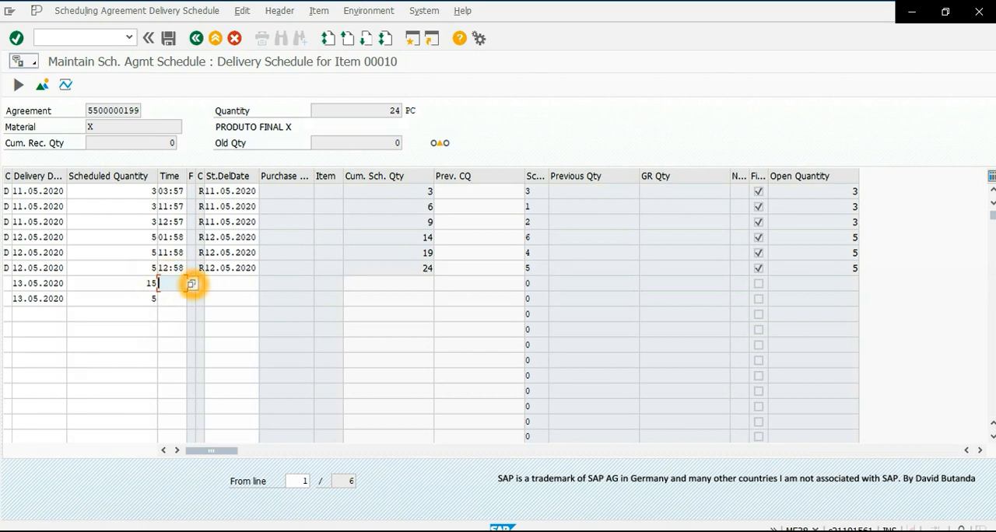
pyautogui.click(122, 230)
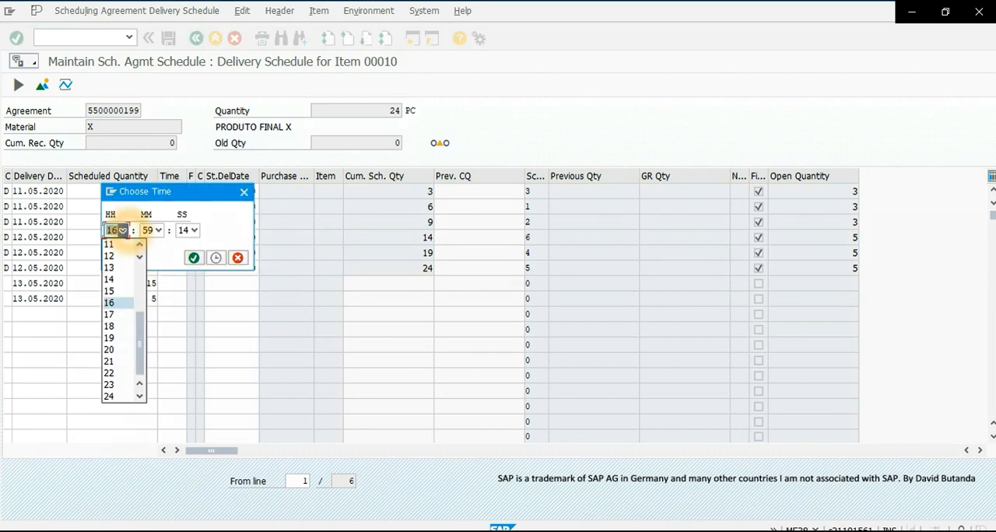
pyautogui.click(117, 254)
pyautogui.click(193, 257)
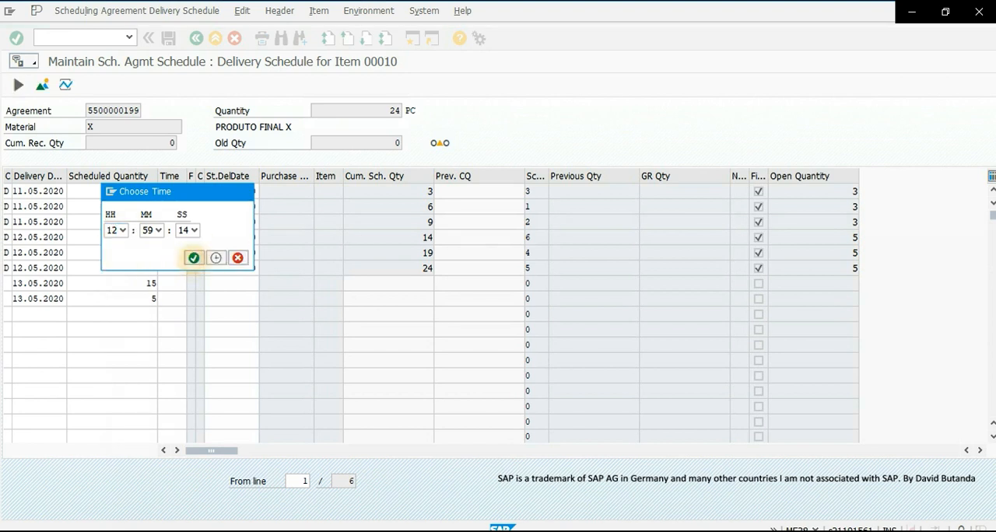
# - Set the delivery time of the 13.05.2020 schedule line with quantity 5 to 01:59 and validate the new lines
pyautogui.click(191, 301)
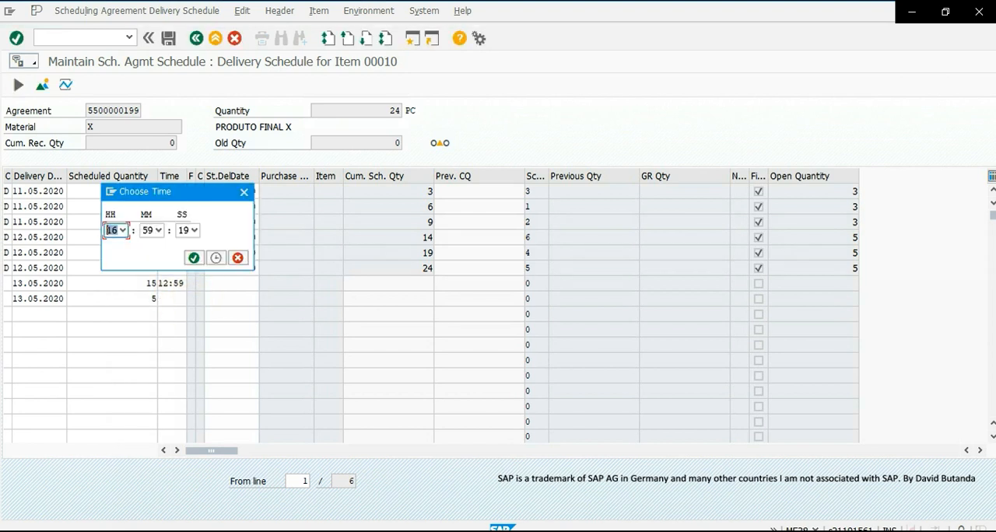
pyautogui.click(123, 231)
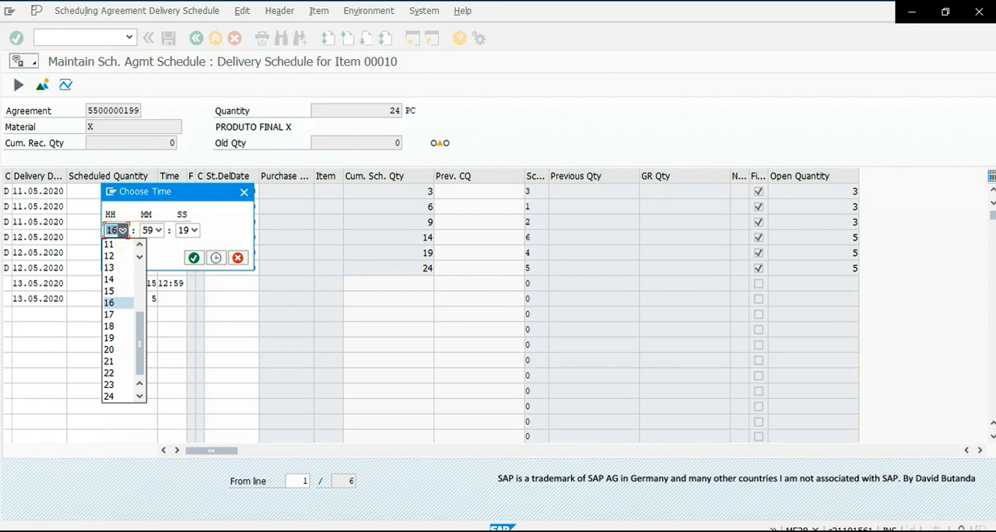
pyautogui.click(113, 268)
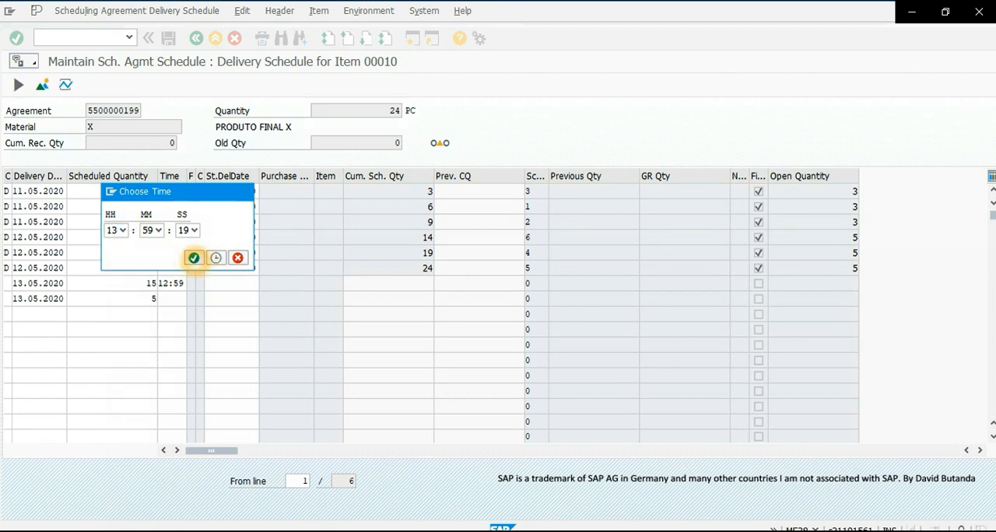
pyautogui.click(194, 257)
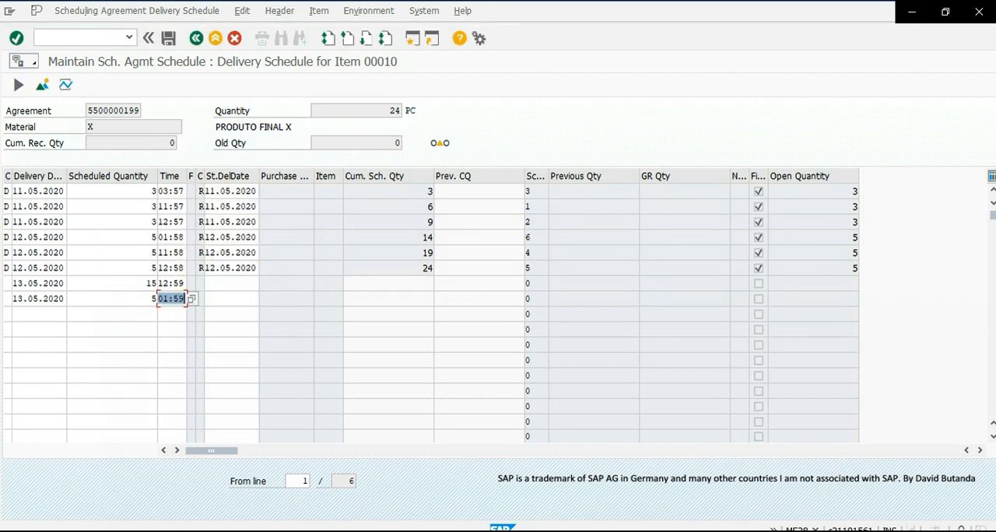
pyautogui.click(16, 38)
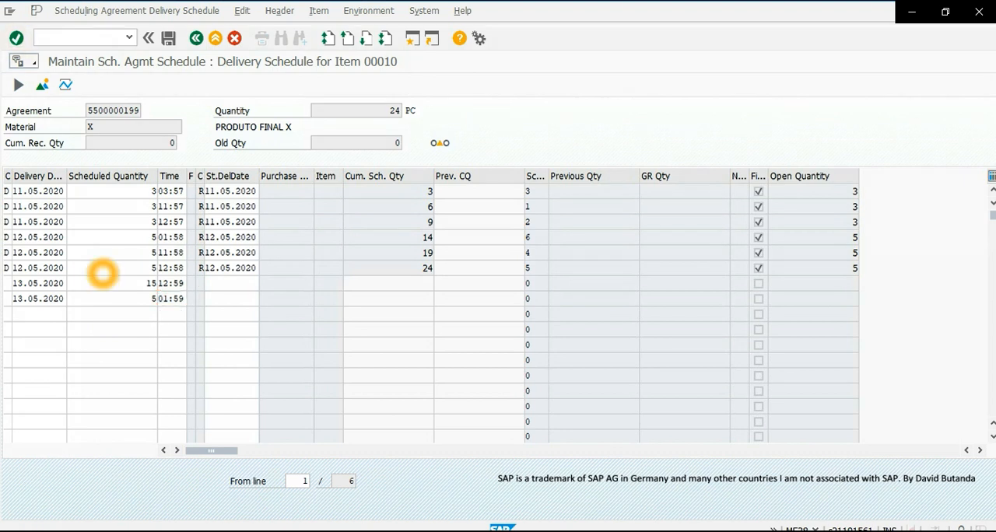
pyautogui.click(101, 272)
# - Add a ninth schedule line with delivery date 14.05.2020 and scheduled quantity 10, without a time, and validate it
pyautogui.click(40, 315)
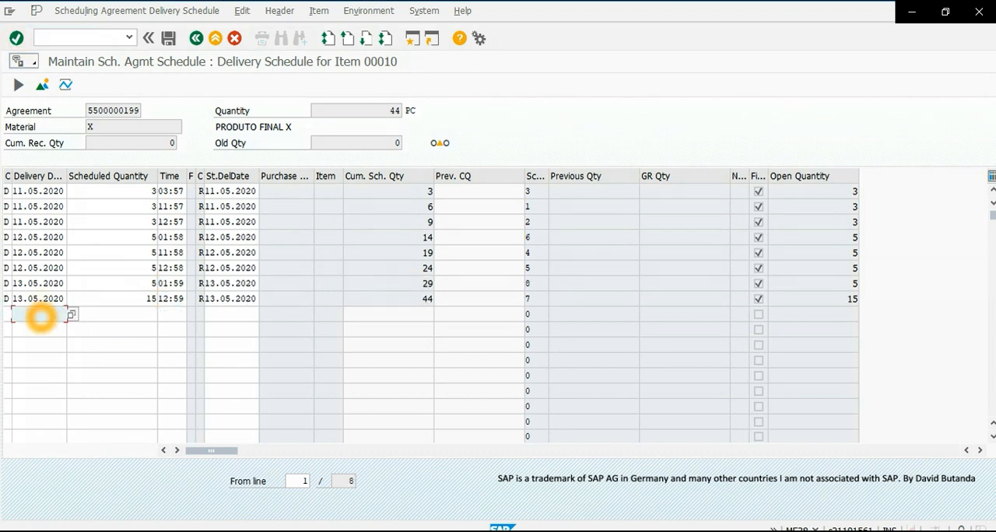
pyautogui.write('13.05.2020')
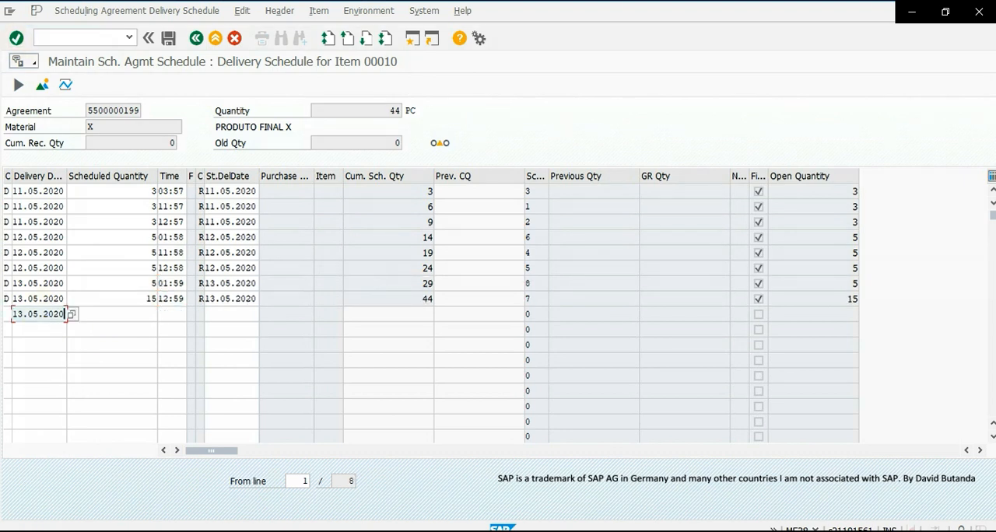
pyautogui.click(24, 314)
pyautogui.press('BackSpace')
pyautogui.write('4')
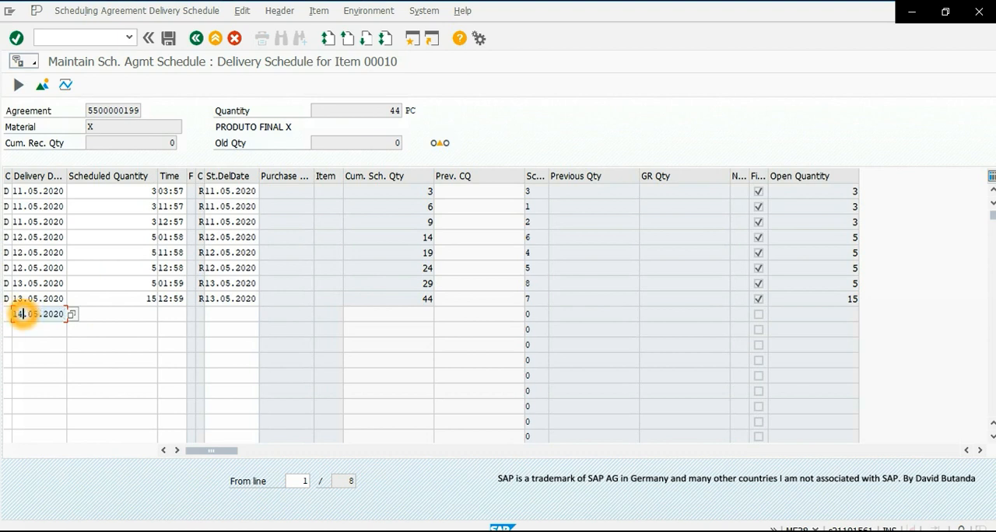
pyautogui.click(139, 318)
pyautogui.click(146, 317)
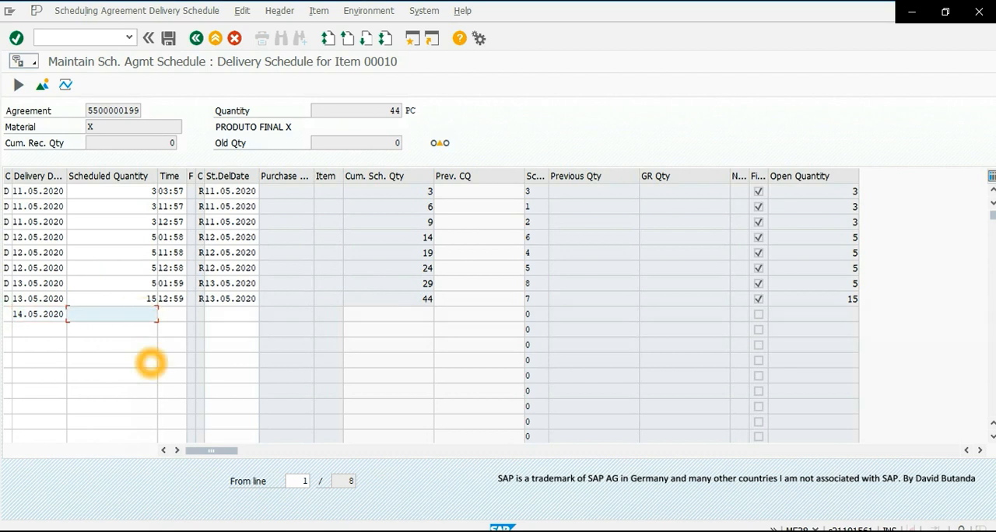
pyautogui.write('10')
pyautogui.click(169, 316)
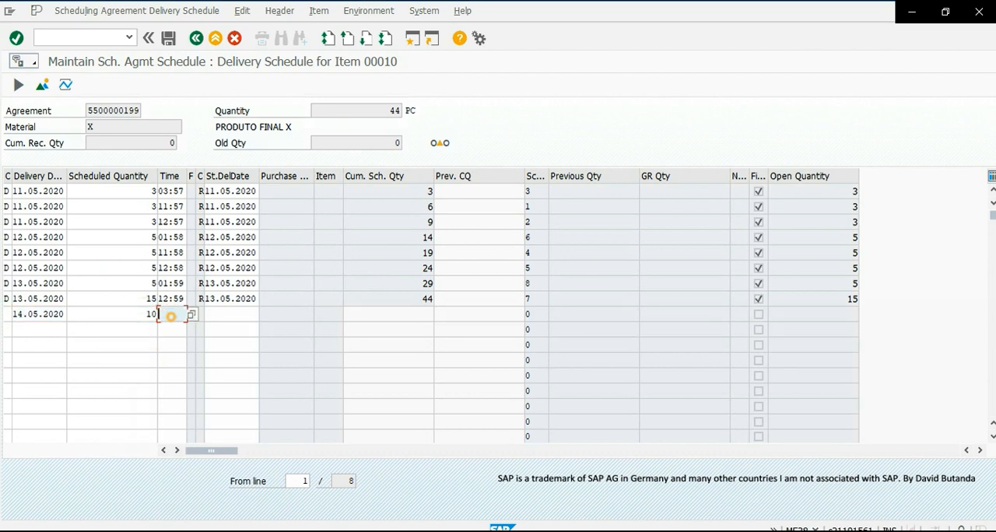
pyautogui.press('Return')
# - Enter 13.06.2020 and 15.06.2020 as the delivery dates of the tenth and eleventh schedule lines
pyautogui.click(39, 331)
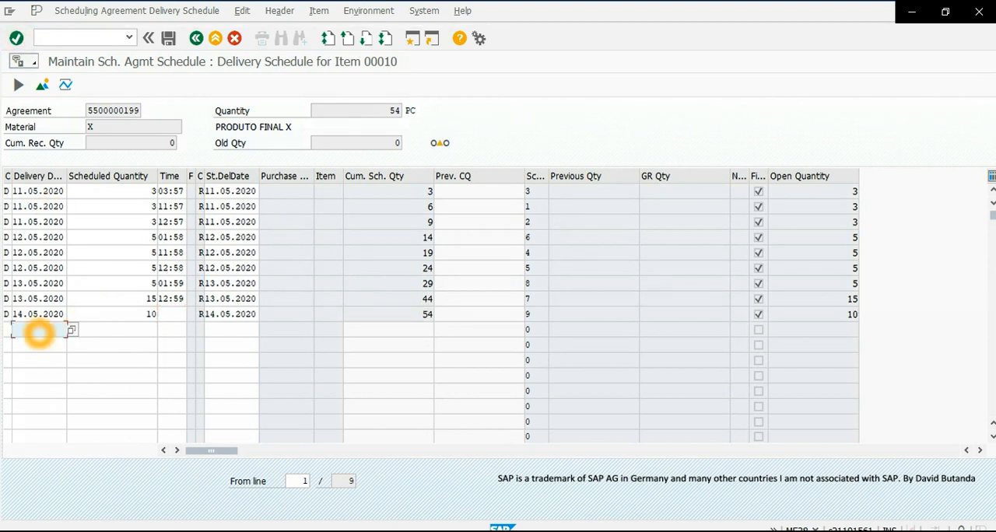
pyautogui.write('13.05.2020')
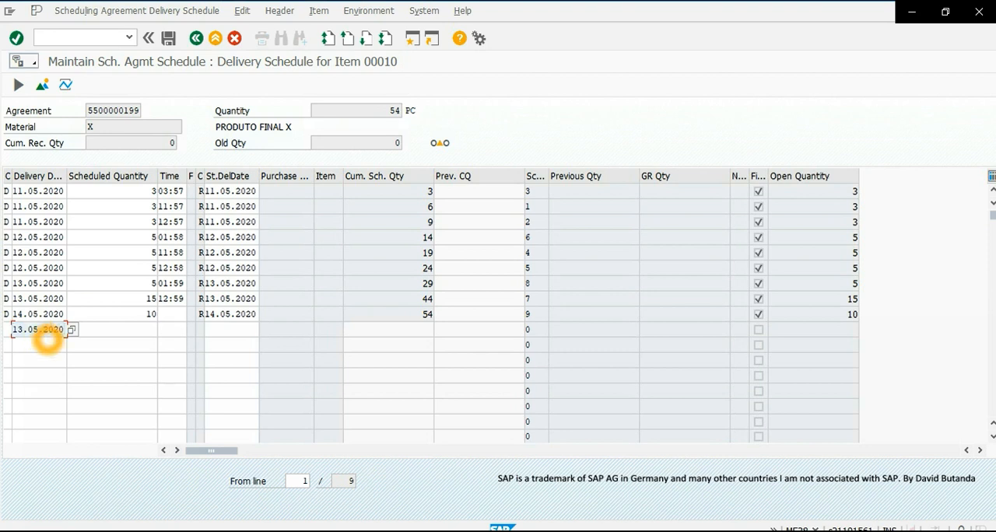
pyautogui.click(37, 330)
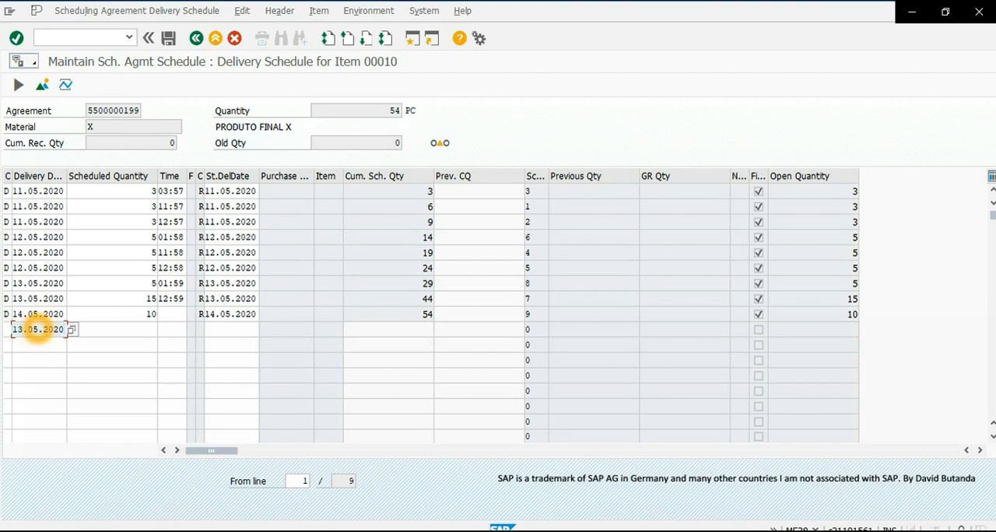
pyautogui.click(45, 346)
pyautogui.write('13.05.2020')
pyautogui.click(22, 346)
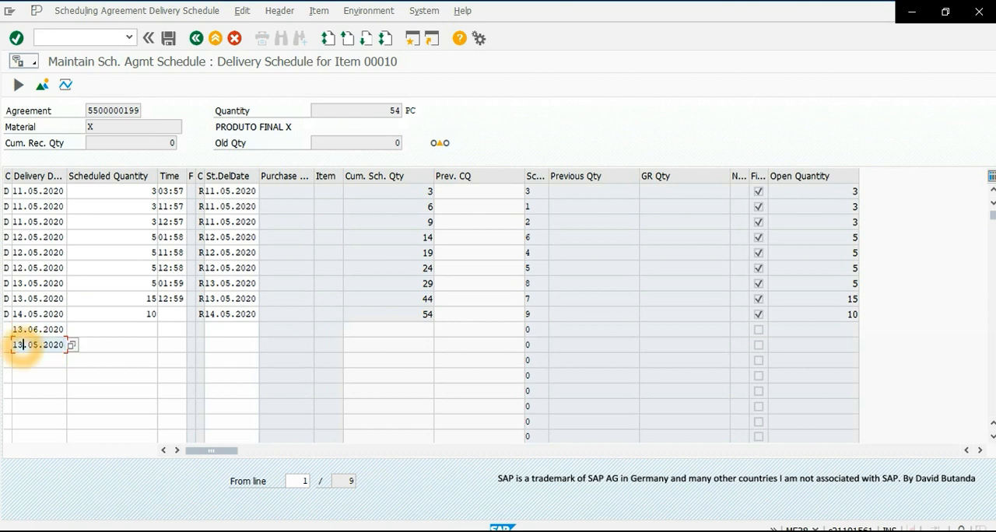
pyautogui.press('BackSpace')
pyautogui.write('5')
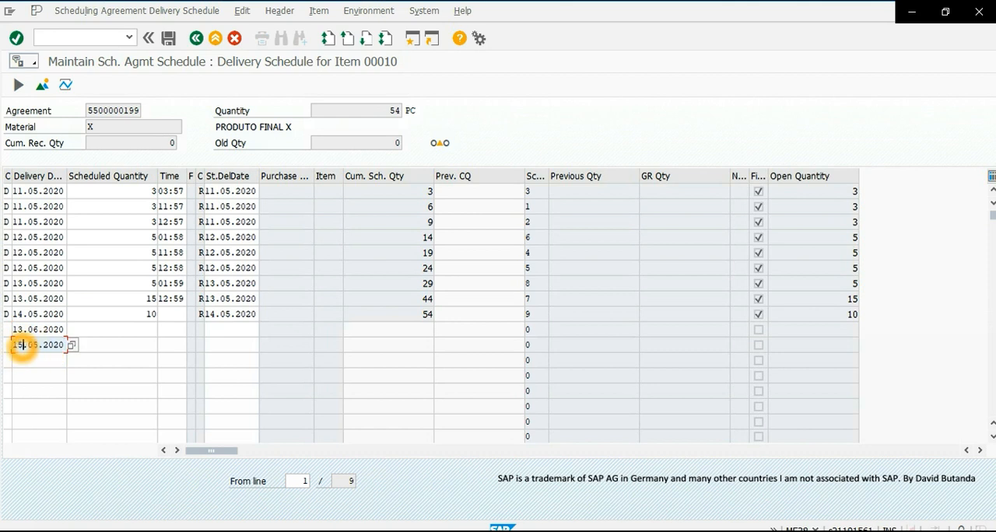
pyautogui.click(39, 346)
pyautogui.press('BackSpace')
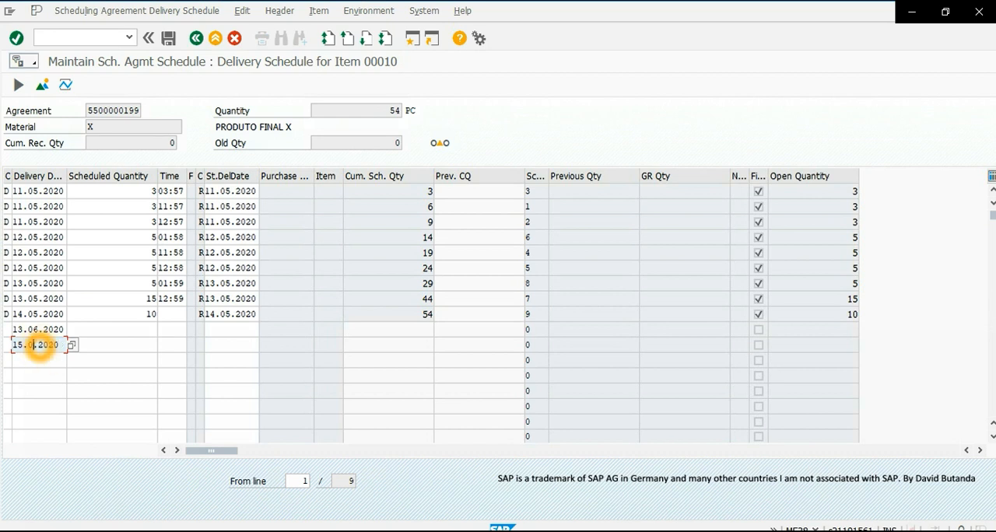
# - Set the scheduled quantity of both June schedule lines to 20 and validate them
pyautogui.click(150, 334)
pyautogui.write('20')
pyautogui.click(127, 390)
pyautogui.click(132, 350)
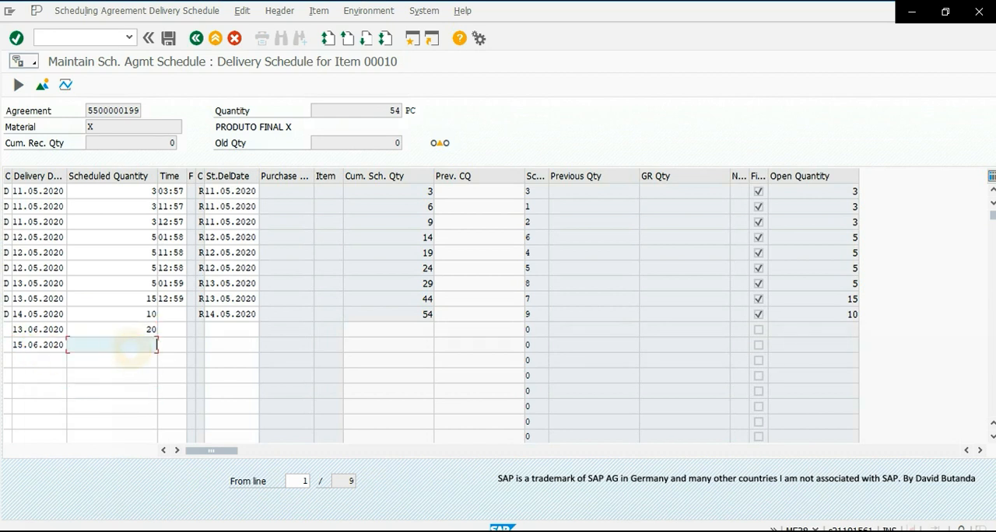
pyautogui.write('20')
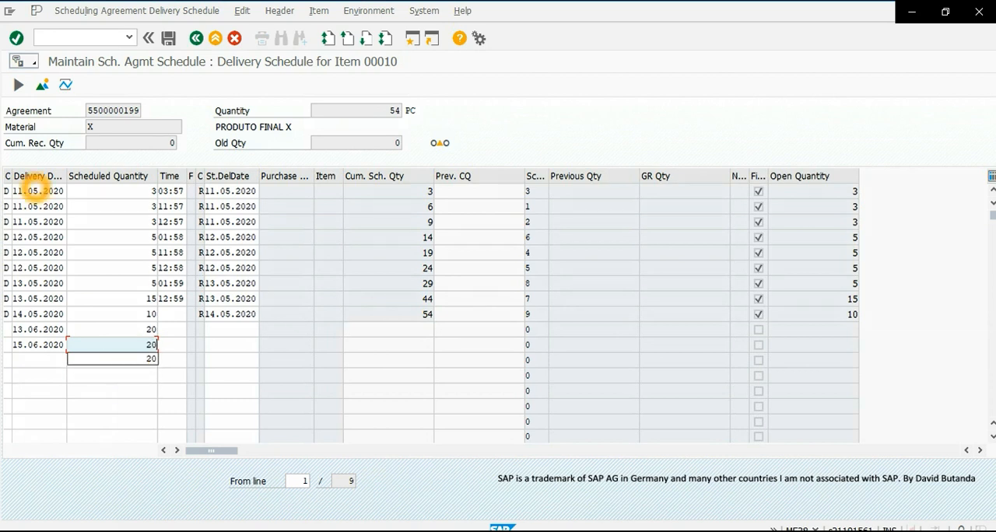
pyautogui.press('Return')
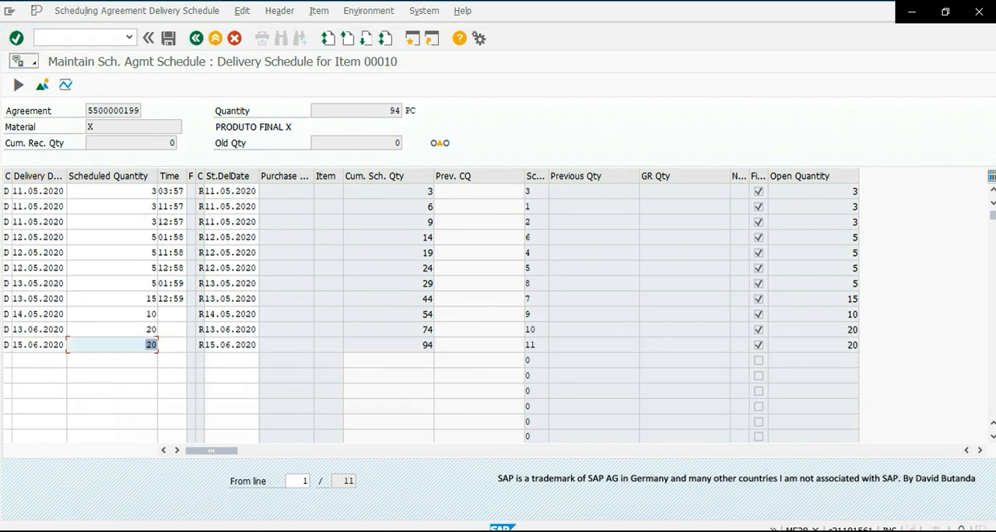
# - Enter 13.07.2020 and 13.08.2020 as the delivery dates of the twelfth and thirteenth schedule lines
pyautogui.click(44, 360)
pyautogui.write('13.05.2020')
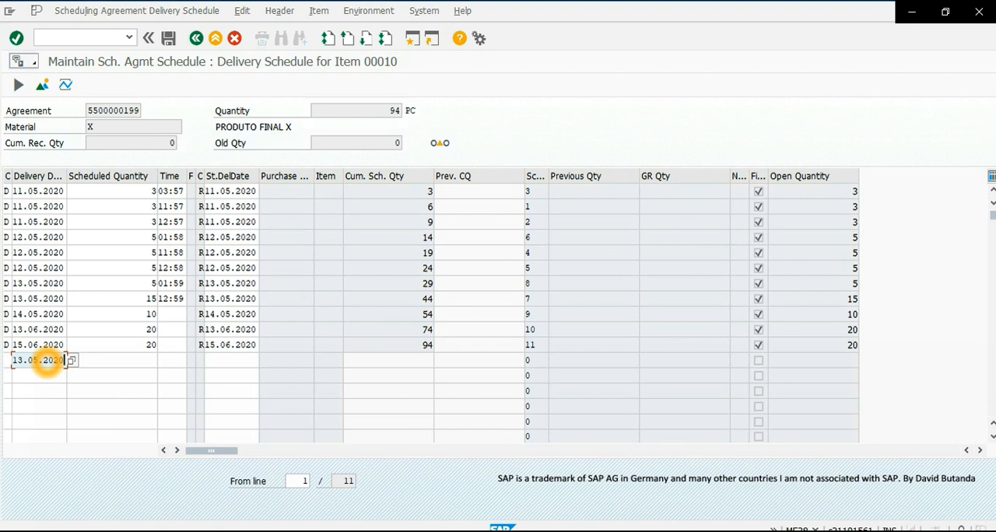
pyautogui.click(51, 377)
pyautogui.write('13.05.2020')
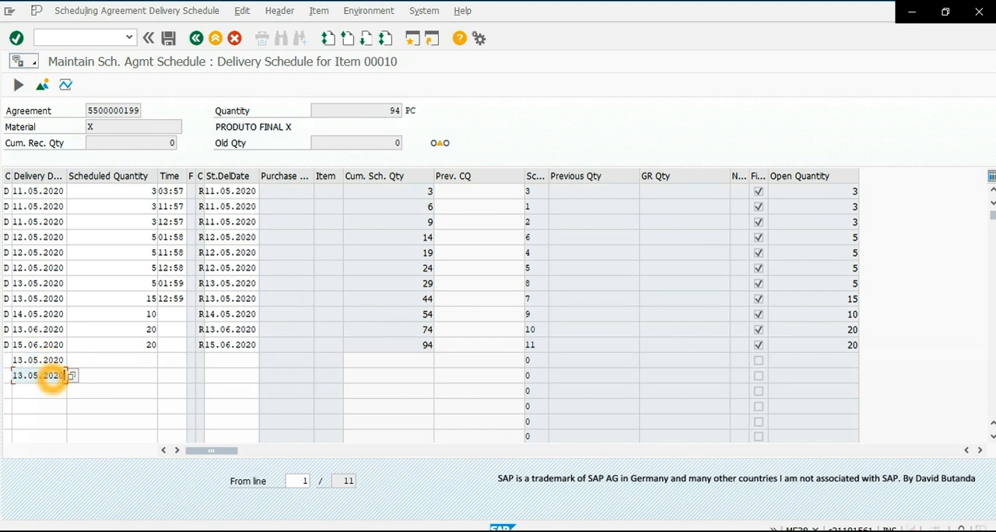
pyautogui.click(37, 360)
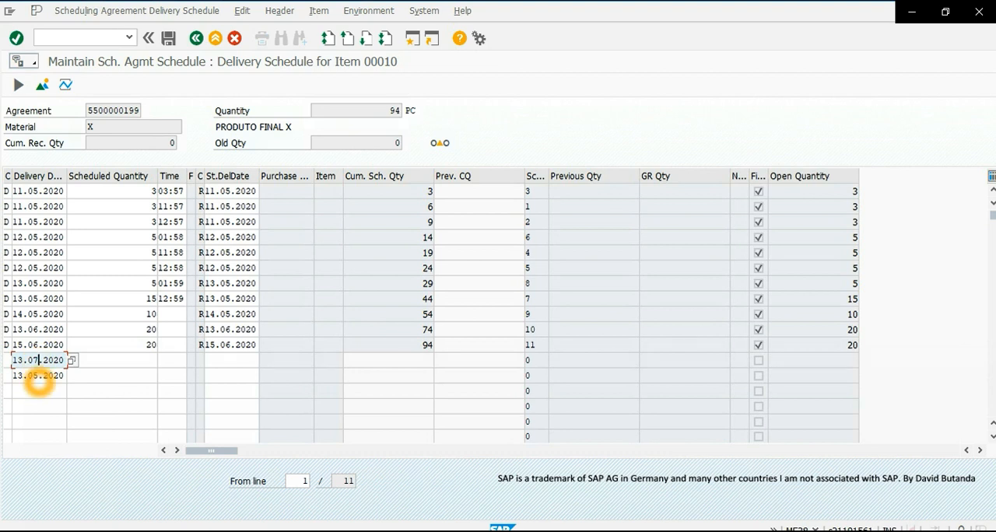
pyautogui.click(39, 376)
pyautogui.press('BackSpace')
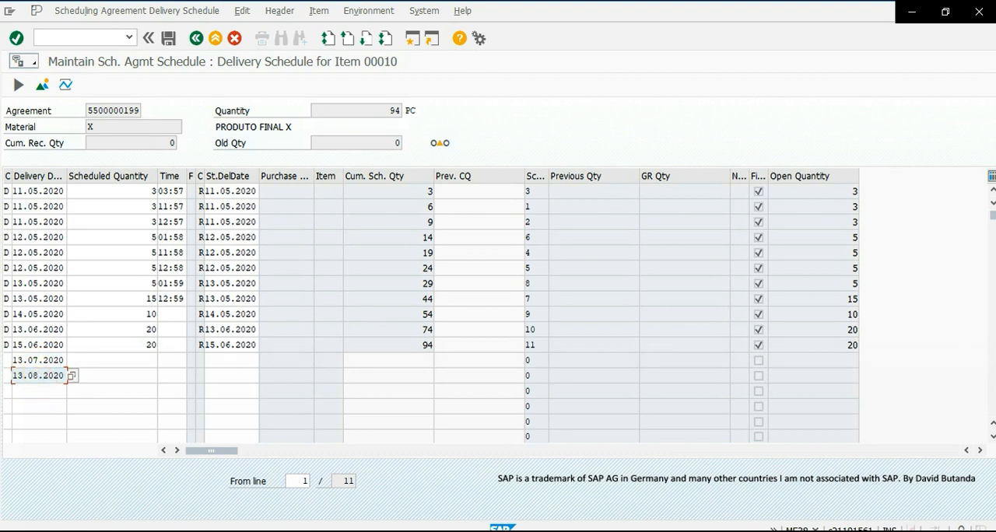
# - Set the scheduled quantity of the 13.07.2020 and 13.08.2020 schedule lines to 24 each and validate them
pyautogui.click(155, 360)
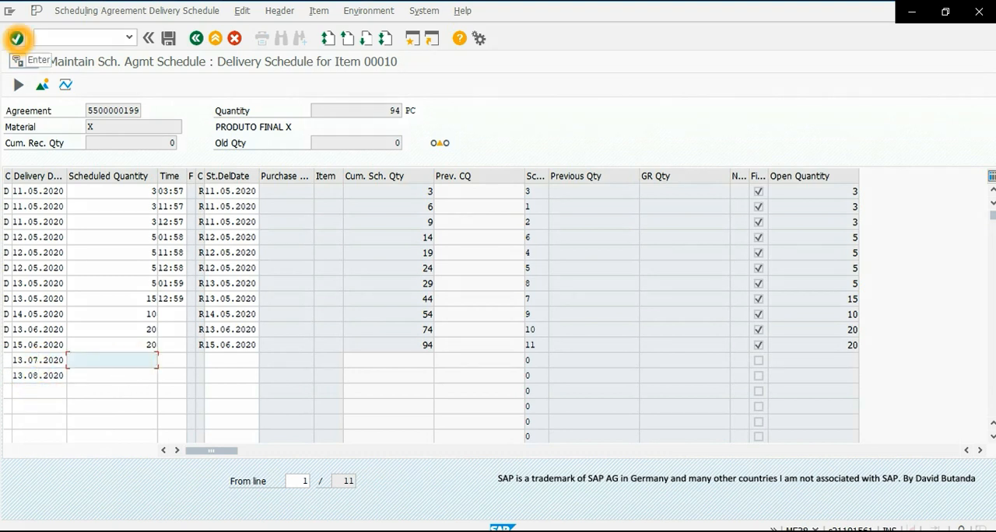
pyautogui.write('2')
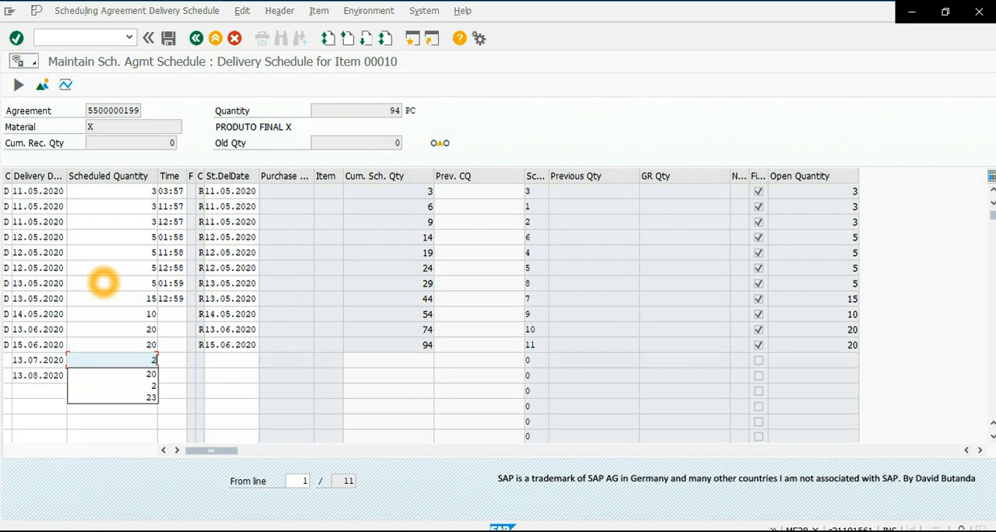
pyautogui.write('4')
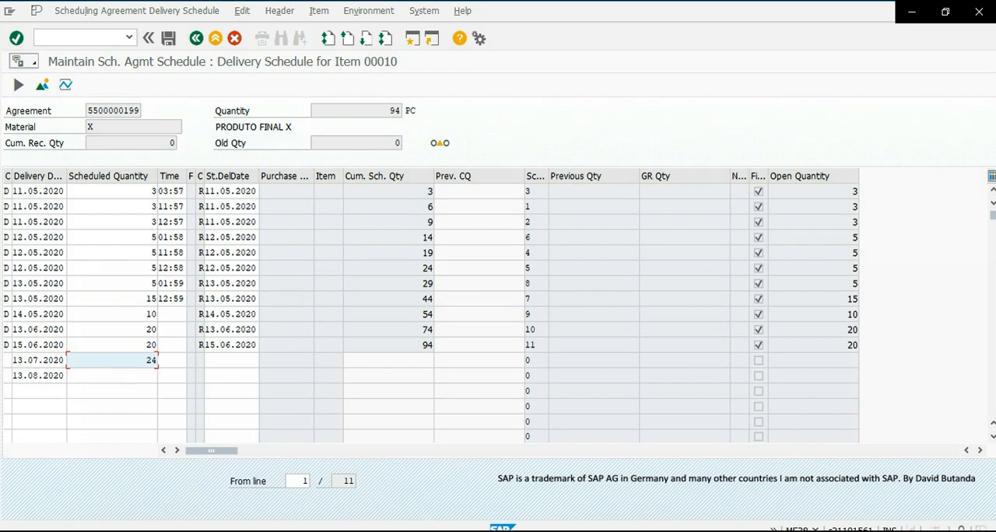
pyautogui.click(111, 376)
pyautogui.write('24')
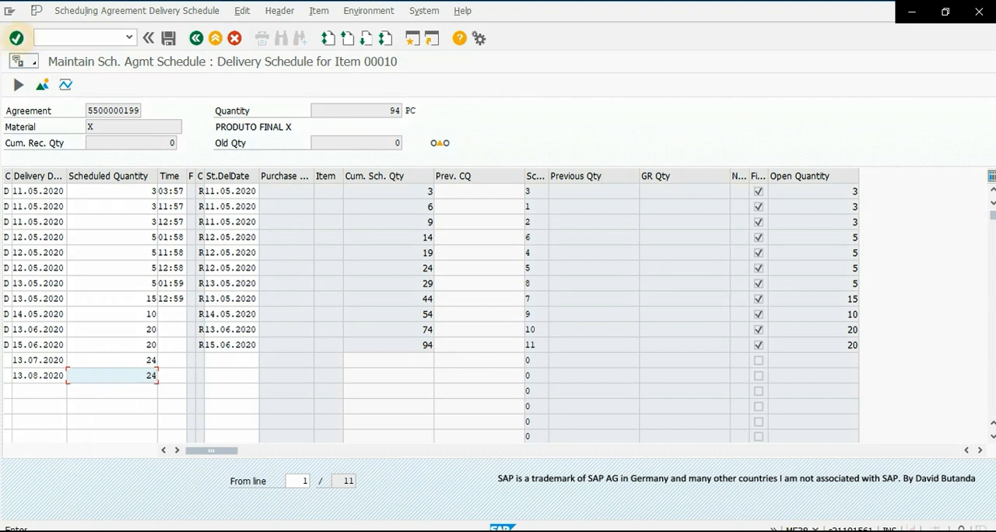
pyautogui.doubleClick(151, 375)
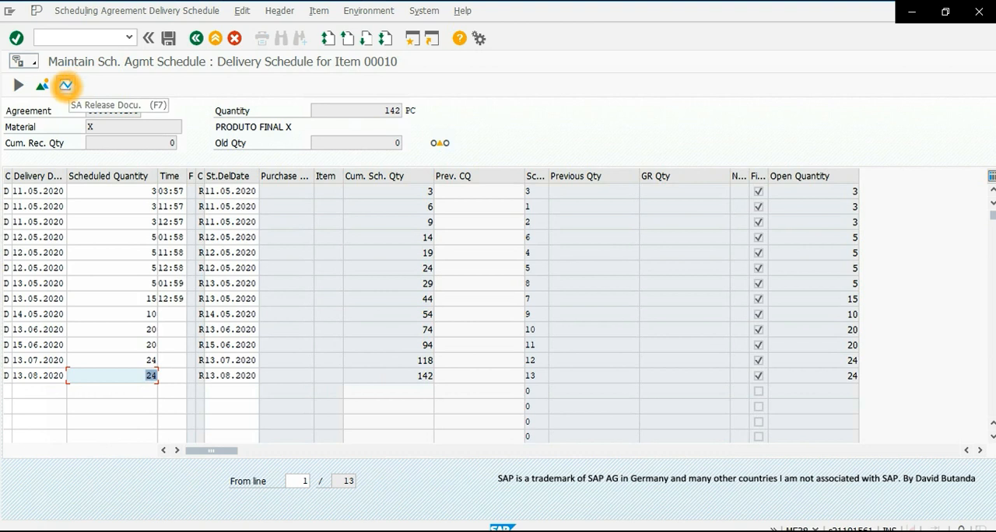
# - Check the agreement's release documentation for existing JIT and forecast schedule releases, and return to the delivery schedule
pyautogui.click(65, 85)
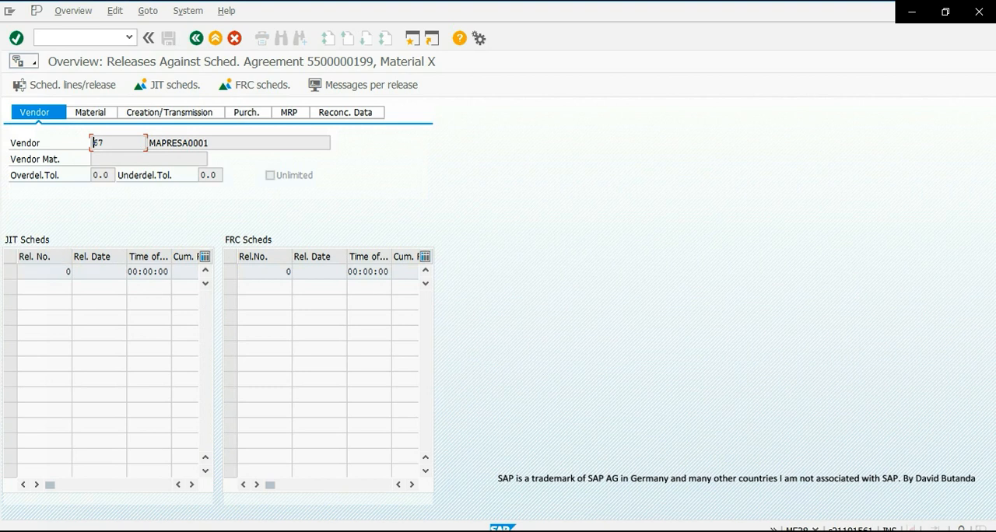
pyautogui.click(10, 271)
pyautogui.click(67, 271)
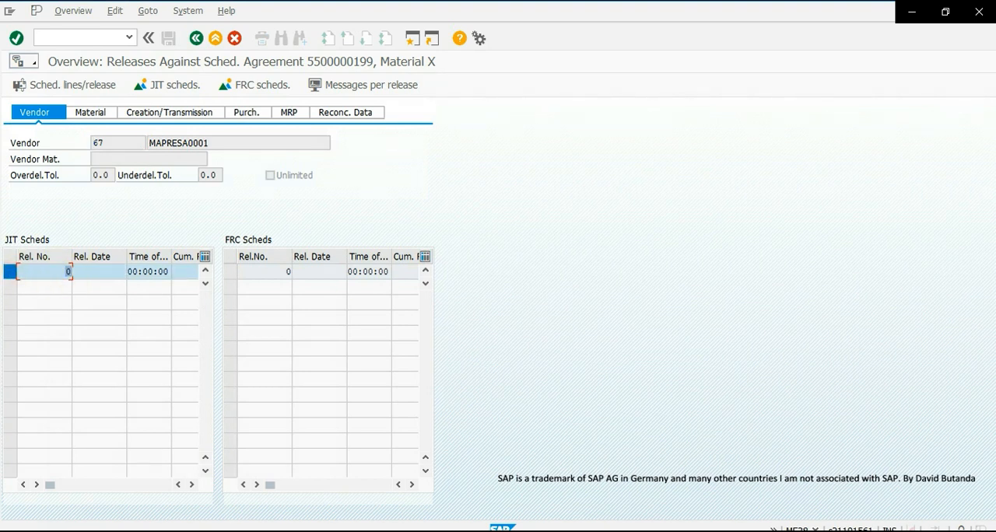
pyautogui.click(232, 271)
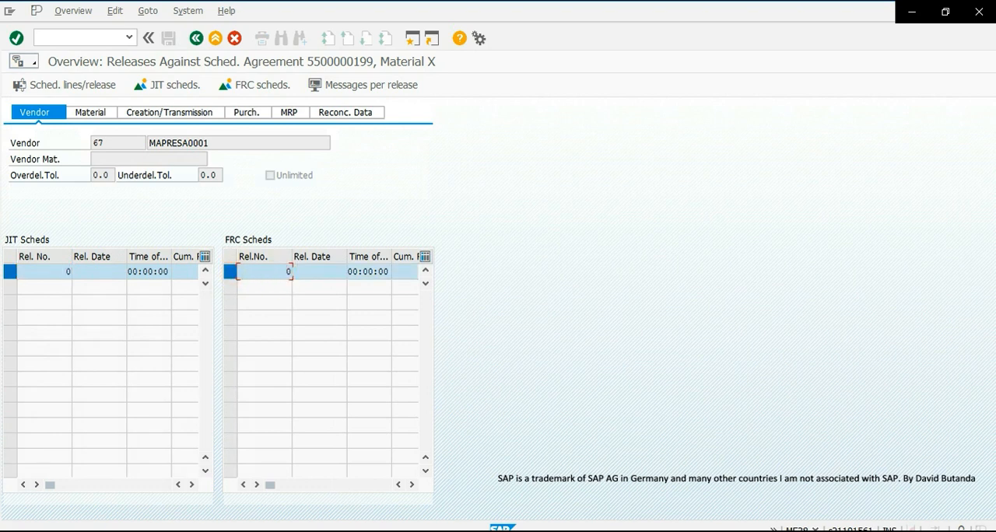
pyautogui.click(196, 38)
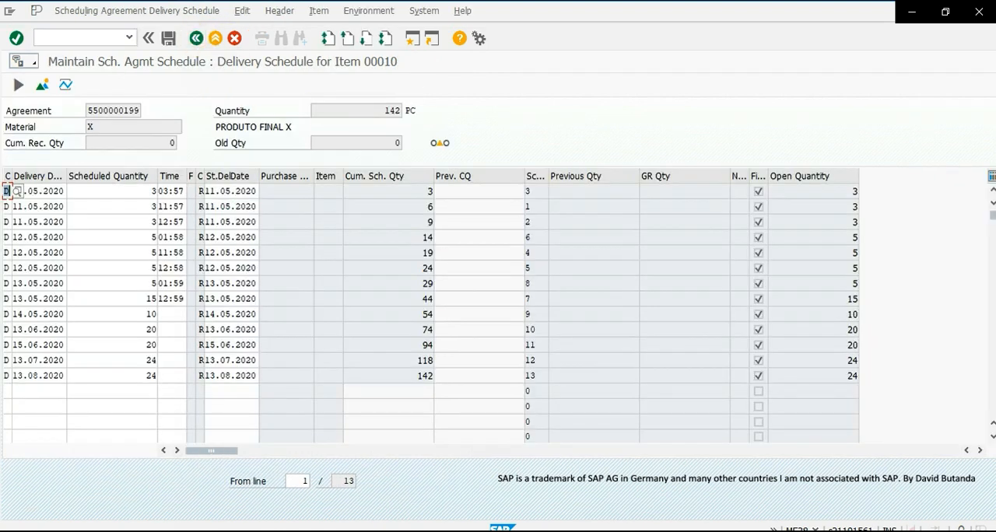
# - Generate a JIT delivery schedule release for item 10 of the scheduling agreement
pyautogui.click(242, 11)
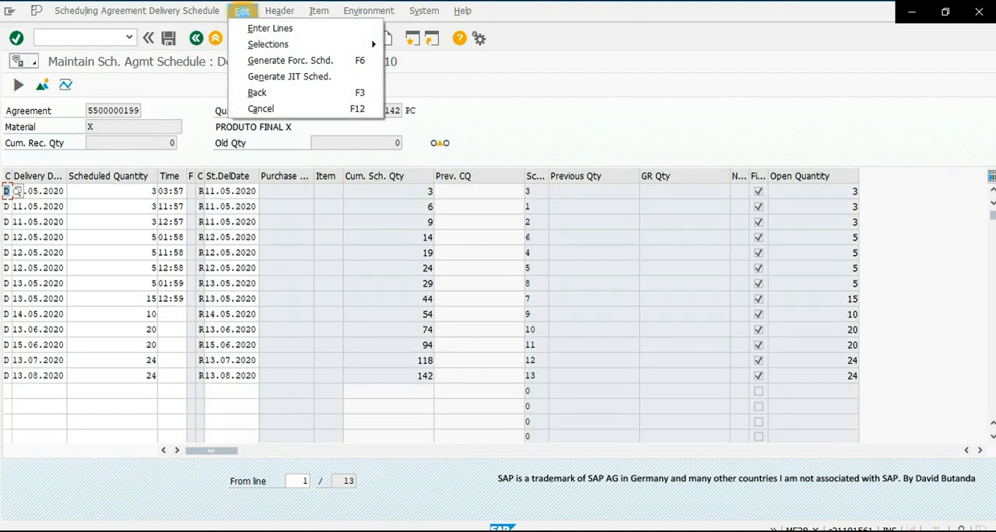
pyautogui.click(294, 77)
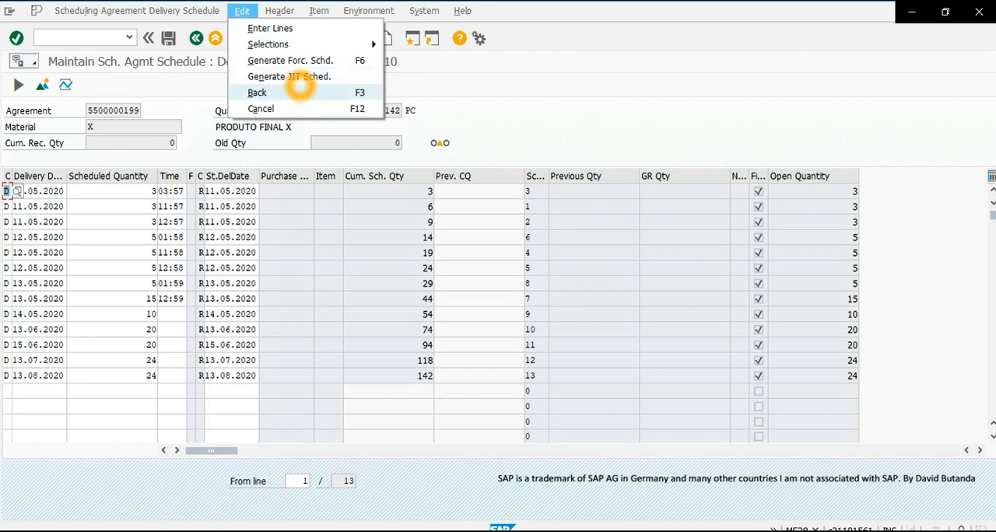
pyautogui.click(295, 78)
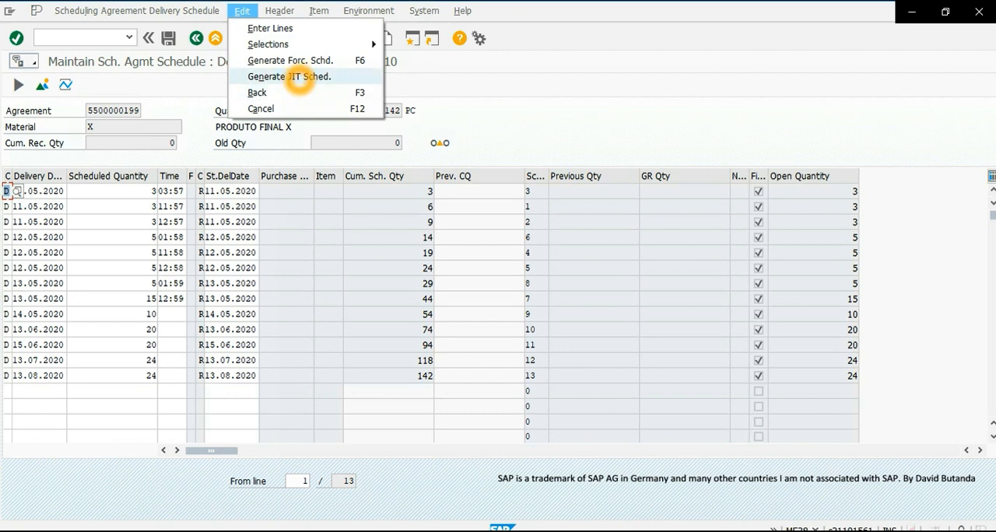
pyautogui.click(296, 78)
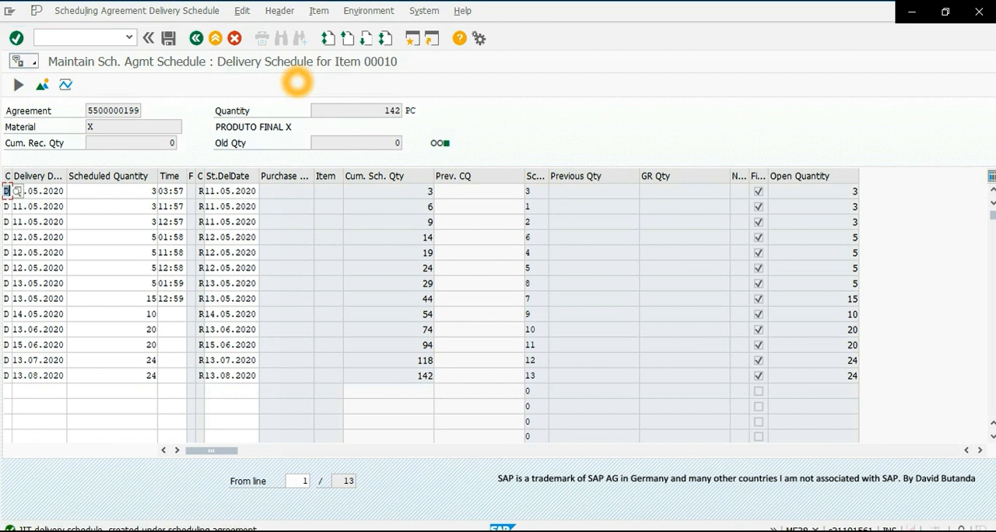
# - Check the agreement's release documentation for the new JIT release, and return to the delivery schedule
pyautogui.click(65, 85)
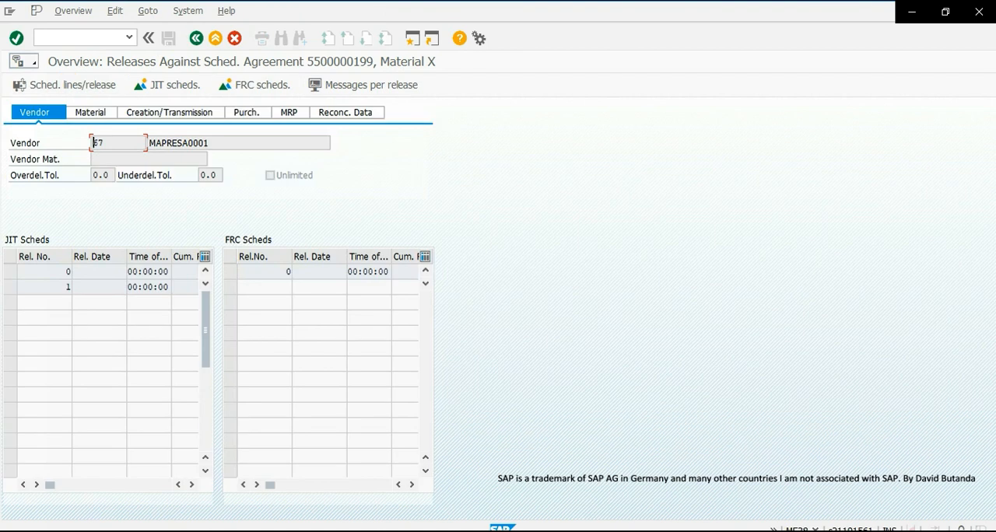
pyautogui.click(48, 287)
pyautogui.click(134, 354)
pyautogui.click(197, 38)
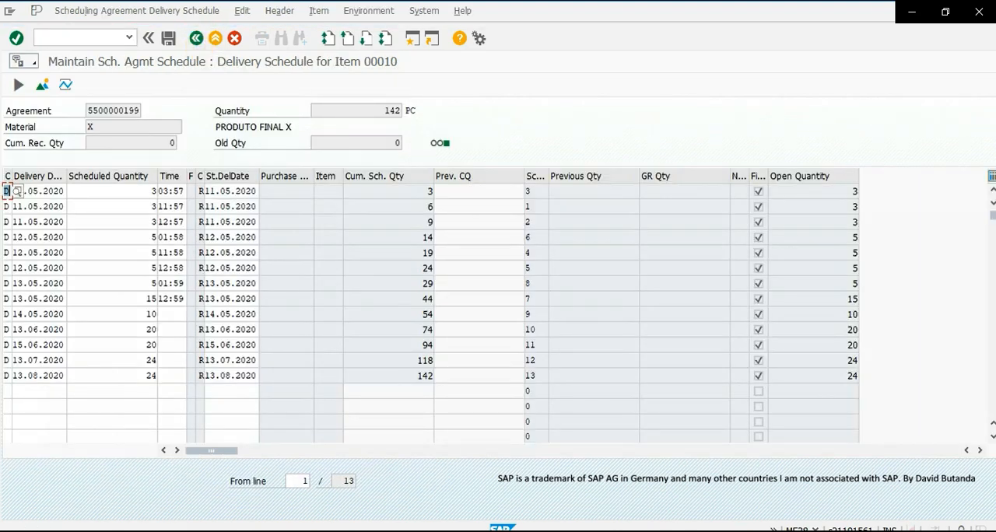
# - Generate a forecast schedule release for item 10 and return to the item overview
pyautogui.click(242, 11)
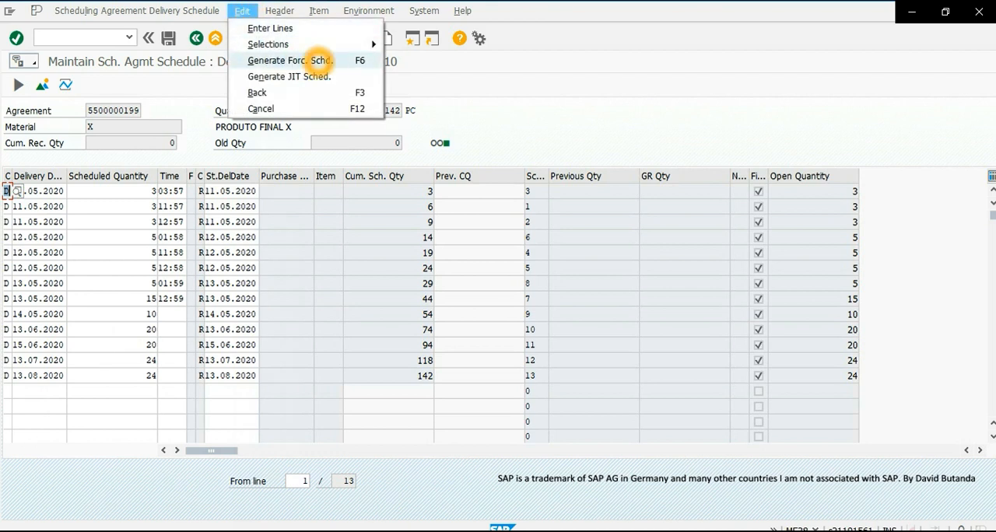
pyautogui.click(312, 61)
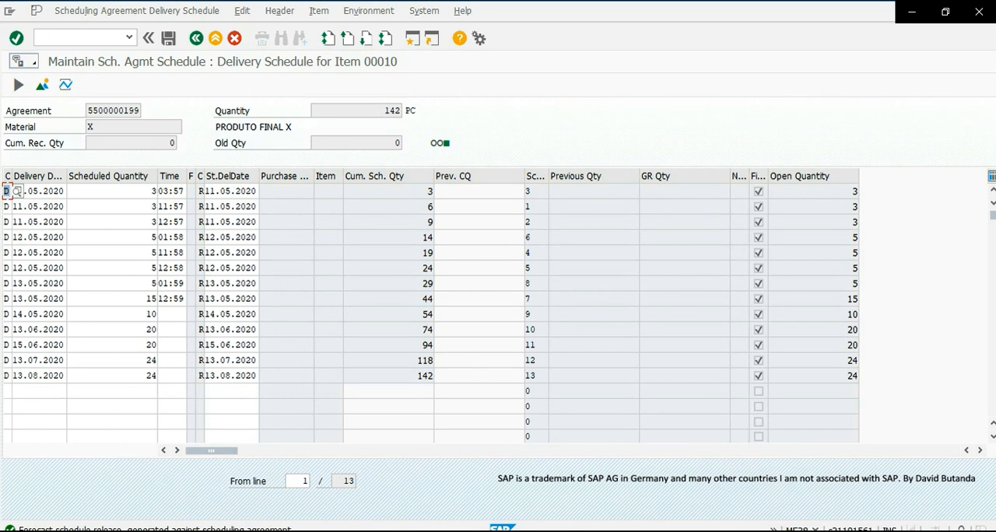
pyautogui.click(196, 38)
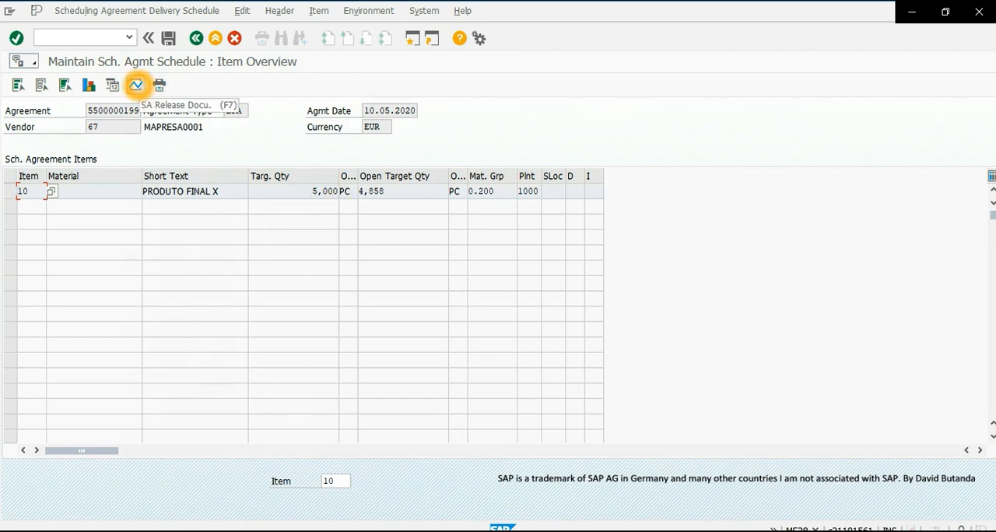
# - Check the release documentation for the newly generated forecast release
pyautogui.click(136, 85)
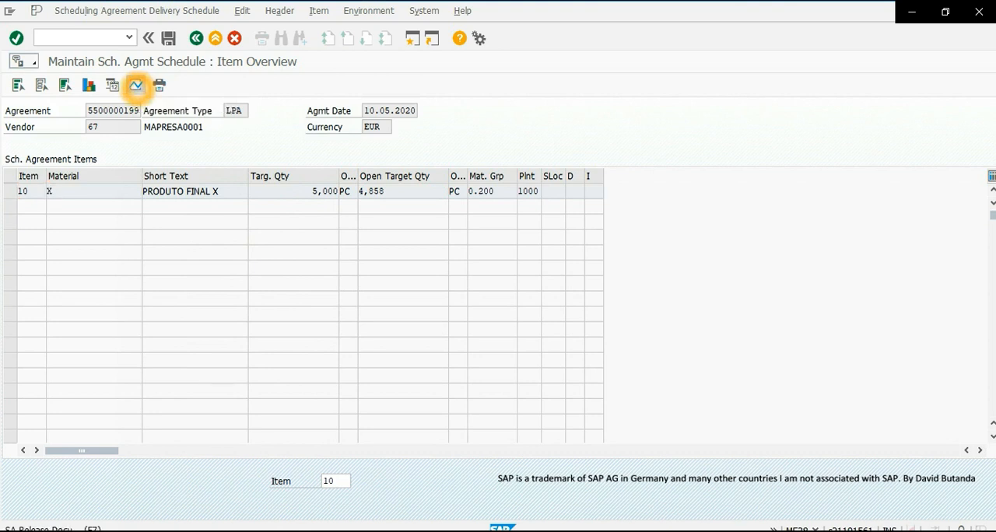
pyautogui.click(277, 289)
pyautogui.doubleClick(277, 288)
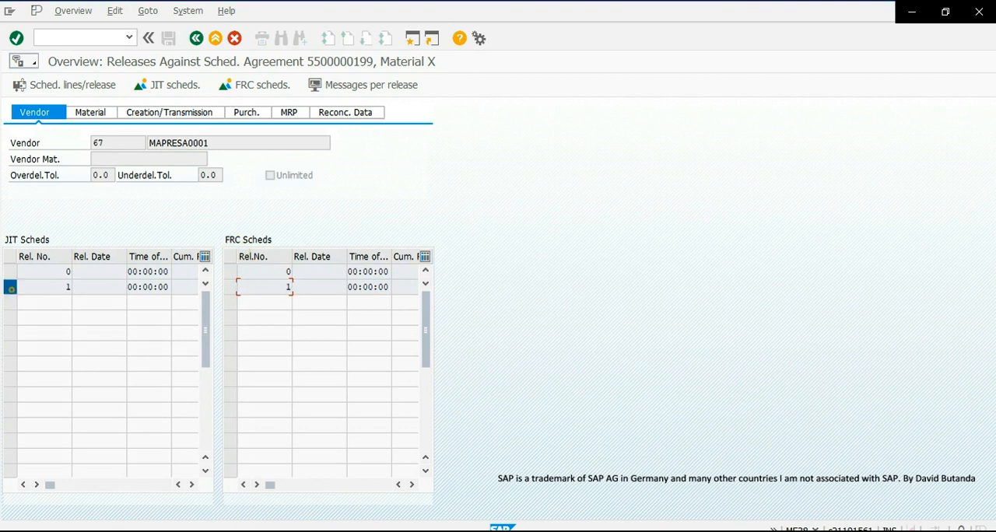
# - Examine the dates, times and scheduled quantities of the schedule lines in JIT release 1, and return to the item overview
pyautogui.click(24, 287)
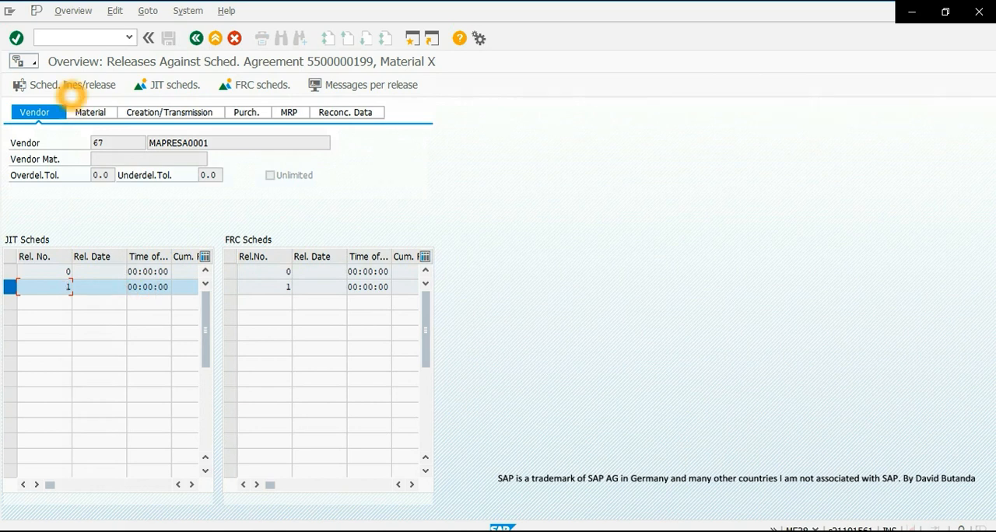
pyautogui.click(69, 84)
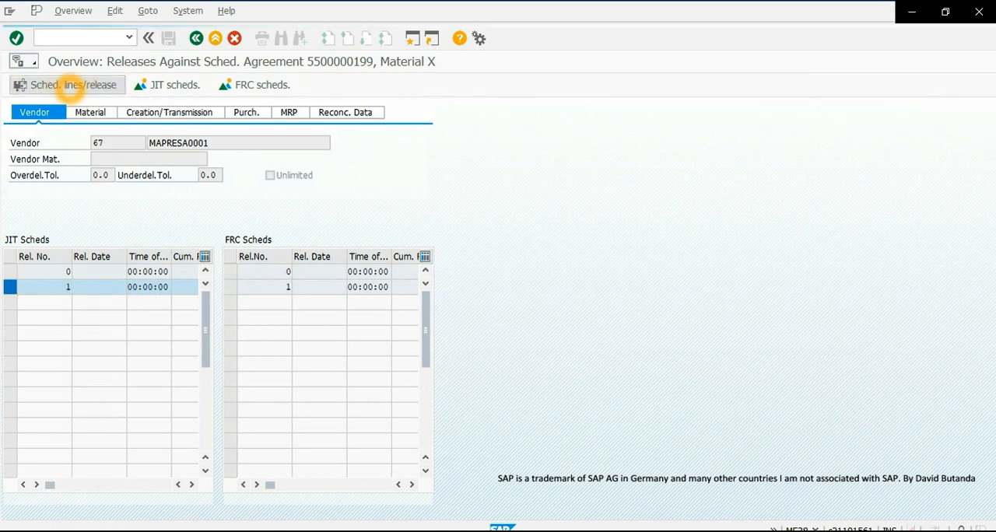
pyautogui.moveTo(17, 255); pyautogui.dragTo(65, 255)
pyautogui.click(14, 271)
pyautogui.moveTo(12, 271); pyautogui.dragTo(64, 287)
pyautogui.click(13, 287)
pyautogui.moveTo(200, 270); pyautogui.dragTo(189, 286)
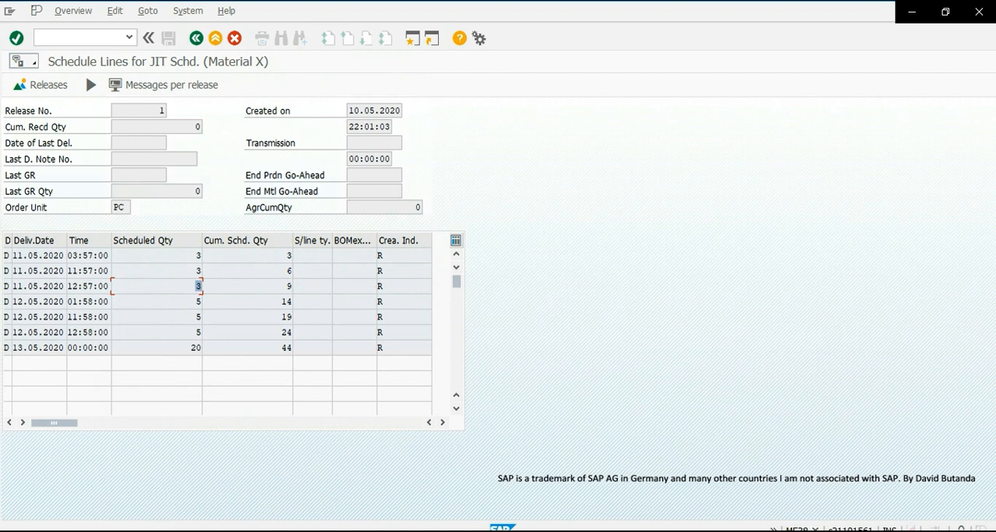
pyautogui.moveTo(69, 259); pyautogui.dragTo(110, 287)
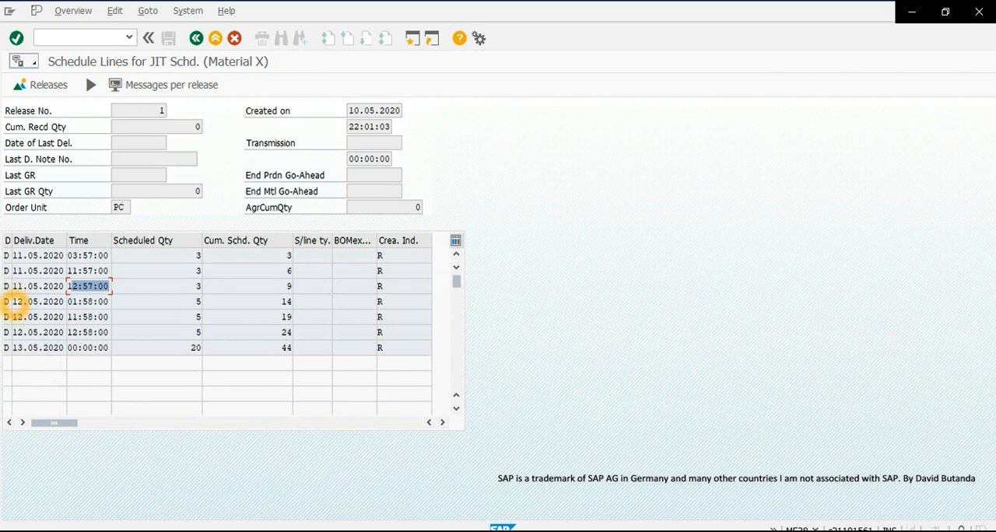
pyautogui.moveTo(19, 302); pyautogui.dragTo(65, 333)
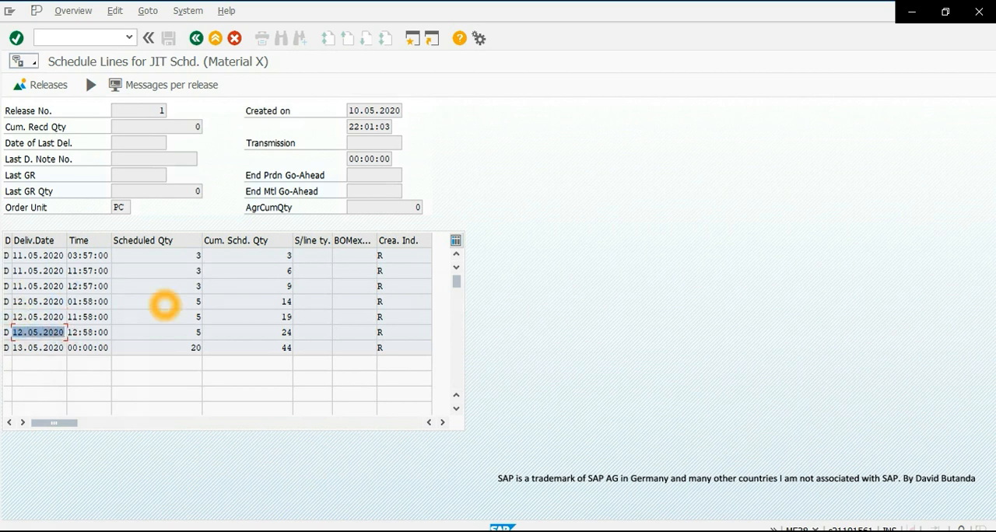
pyautogui.click(185, 333)
pyautogui.moveTo(14, 348); pyautogui.dragTo(68, 356)
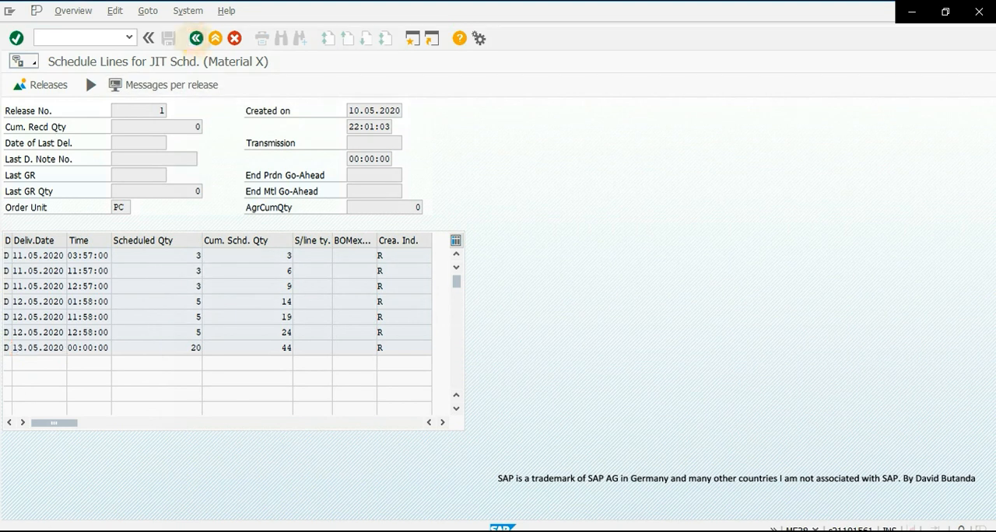
pyautogui.click(197, 39)
pyautogui.click(196, 38)
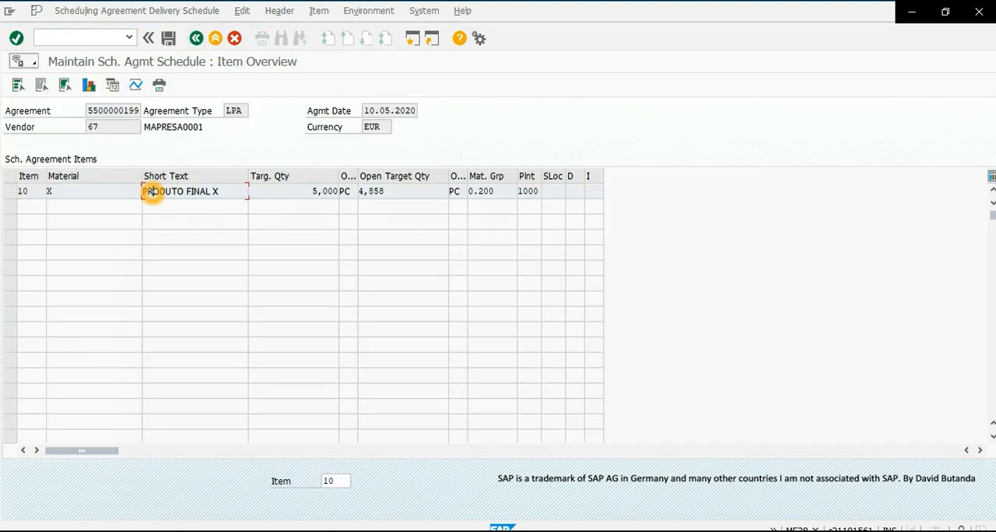
# - Open item 10's delivery schedule and review the 13.05.2020 to 13.08.2020 lines for comparison with the JIT release
pyautogui.doubleClick(152, 193)
pyautogui.moveTo(17, 284); pyautogui.dragTo(54, 284)
pyautogui.moveTo(156, 285); pyautogui.dragTo(186, 299)
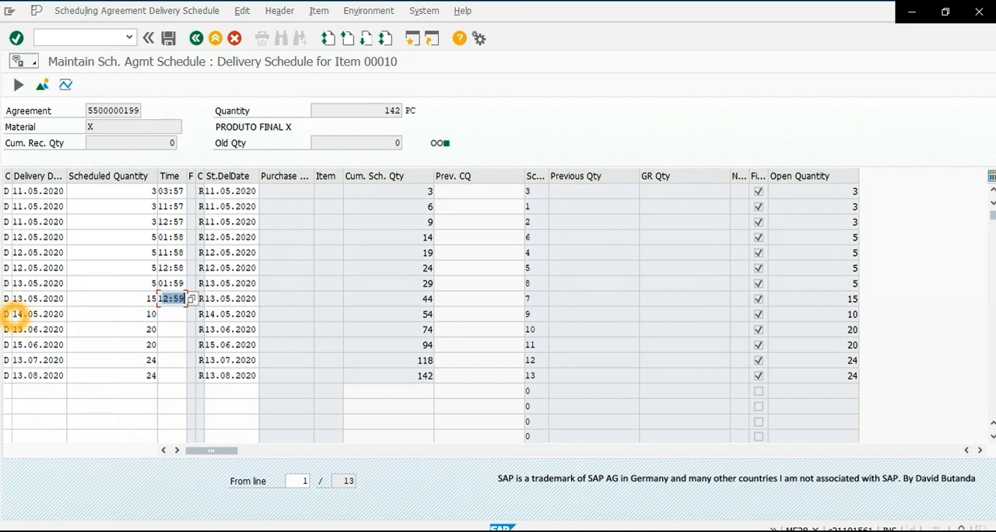
pyautogui.click(24, 314)
pyautogui.click(22, 330)
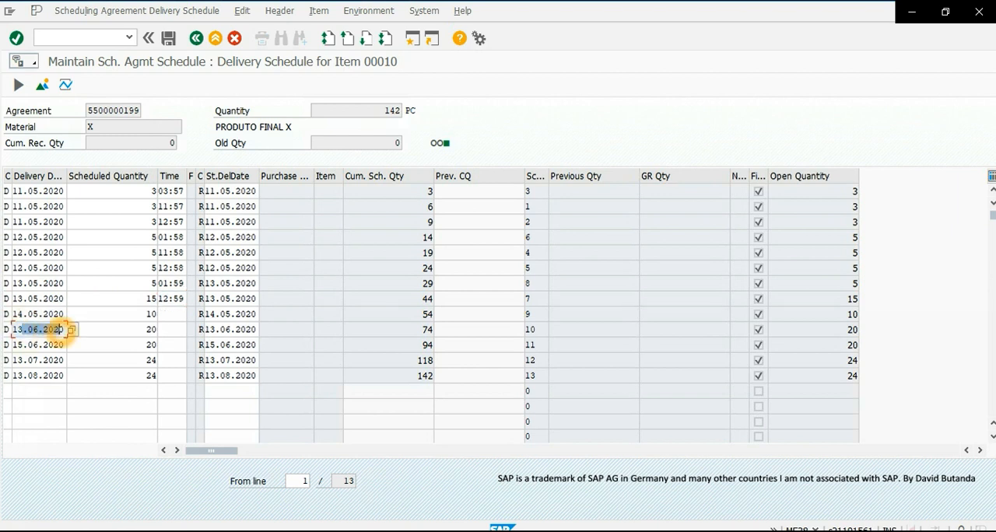
pyautogui.moveTo(22, 345); pyautogui.dragTo(49, 345)
pyautogui.click(28, 360)
pyautogui.moveTo(37, 377); pyautogui.dragTo(49, 376)
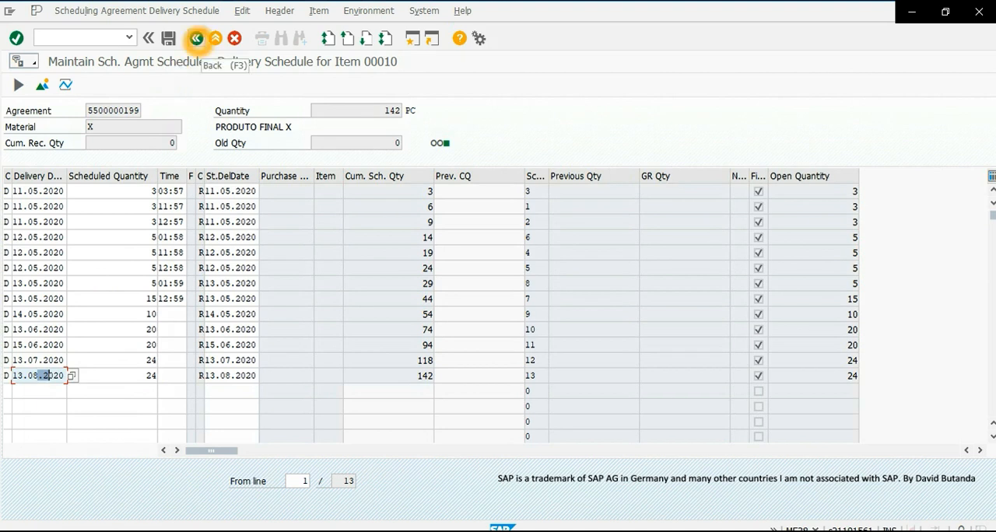
pyautogui.click(198, 39)
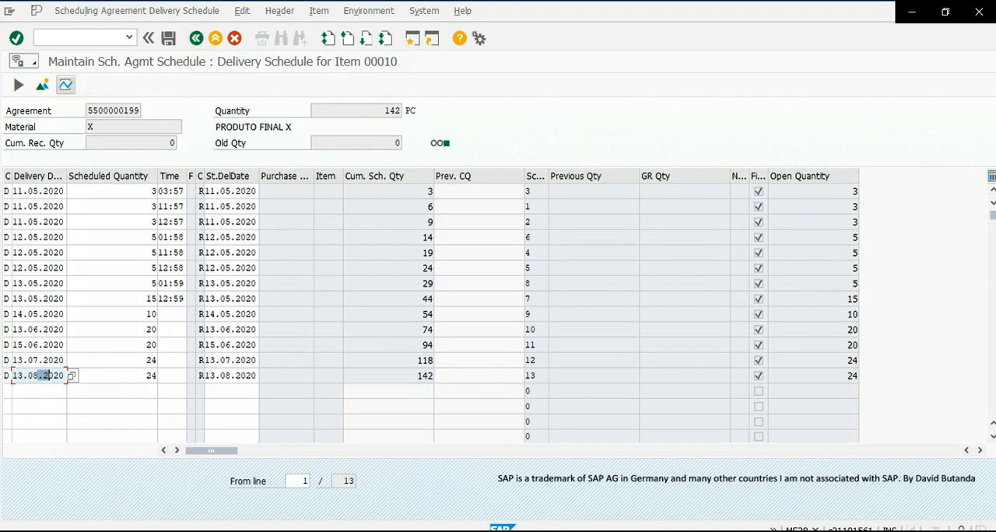
# - Examine the monthly schedule lines and quantities of forecast release 1, and return to the delivery schedule
pyautogui.click(65, 85)
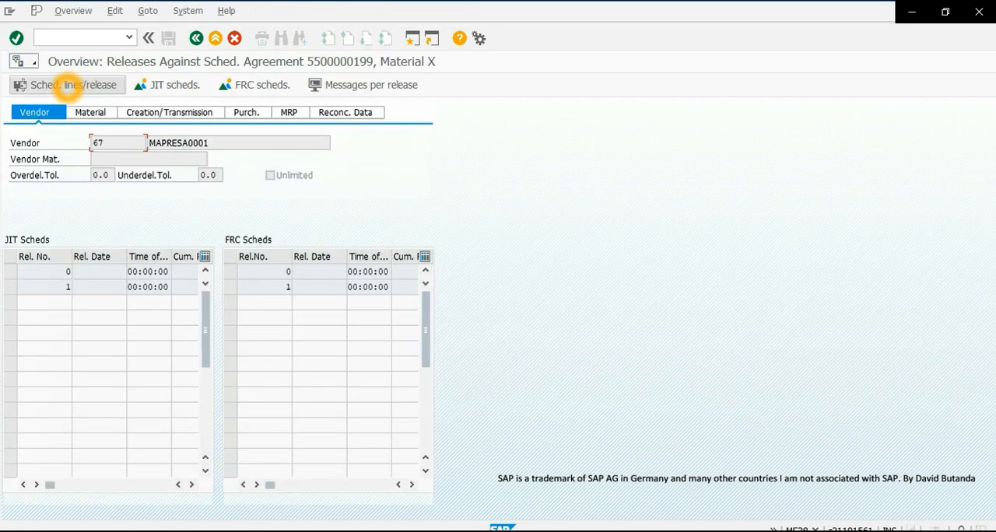
pyautogui.click(231, 288)
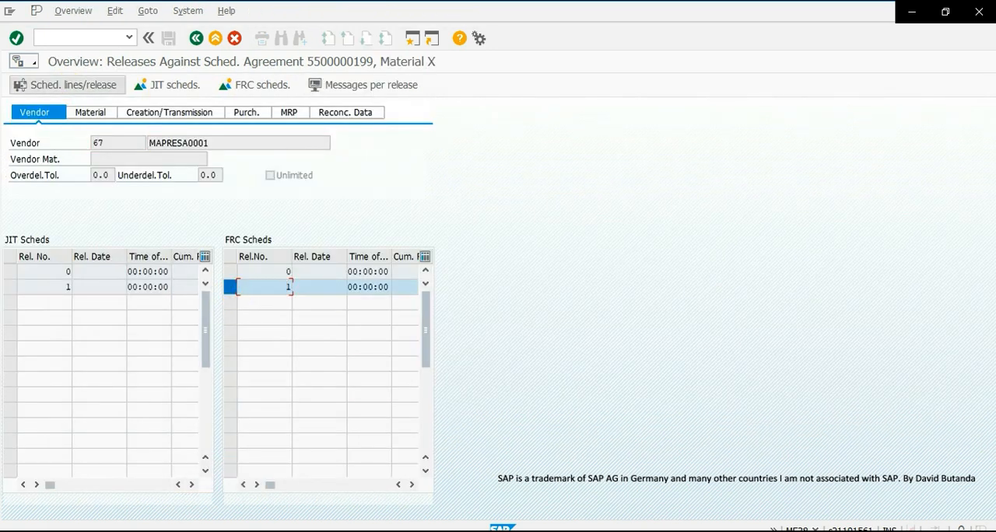
pyautogui.click(80, 84)
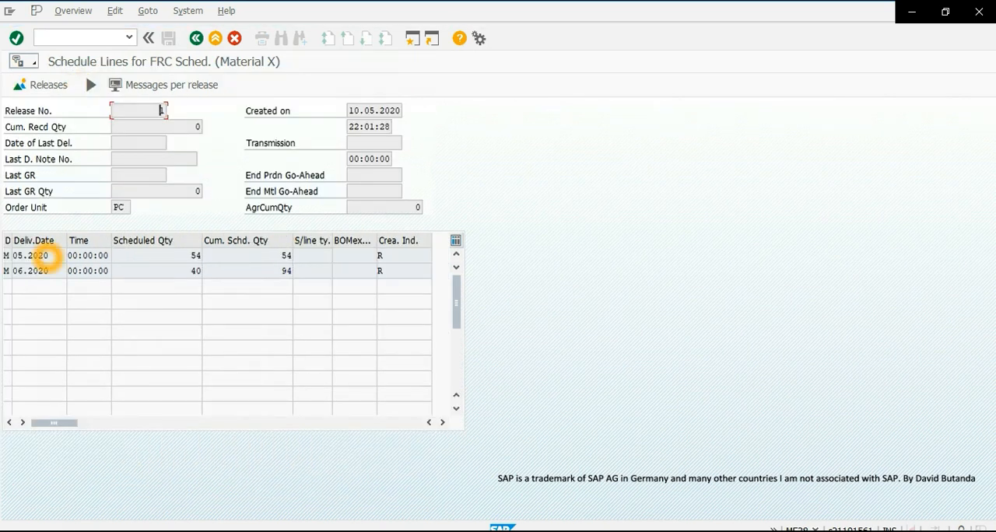
pyautogui.click(194, 256)
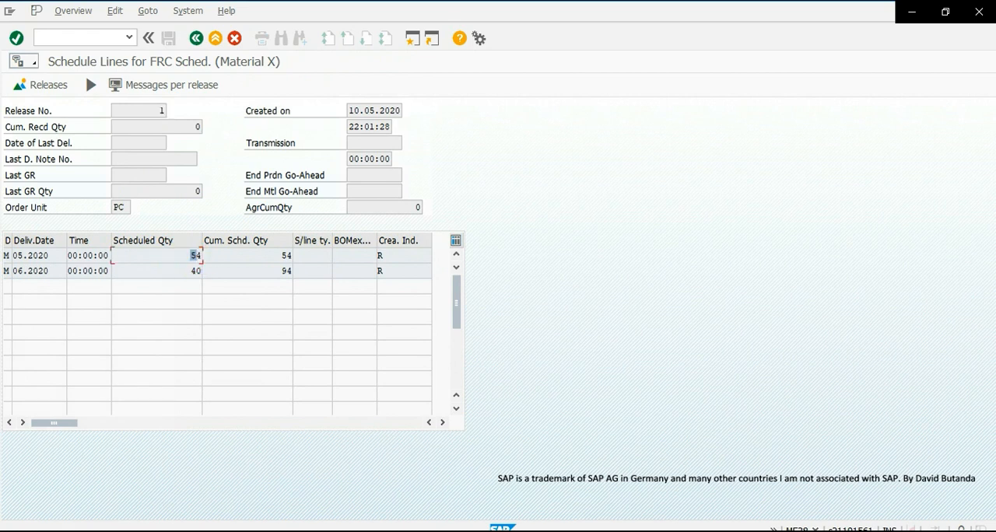
pyautogui.moveTo(188, 258); pyautogui.dragTo(205, 259)
pyautogui.moveTo(12, 256); pyautogui.dragTo(49, 271)
pyautogui.doubleClick(193, 271)
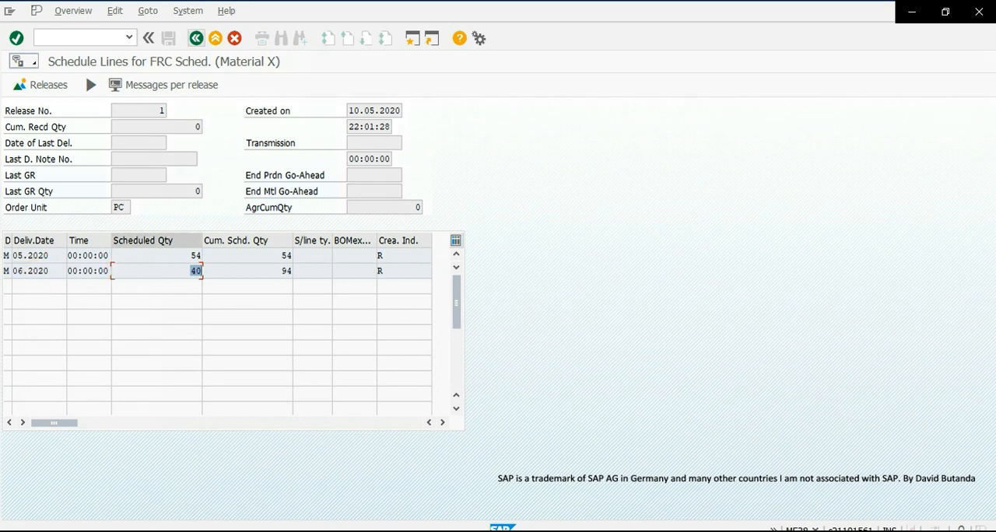
pyautogui.click(196, 38)
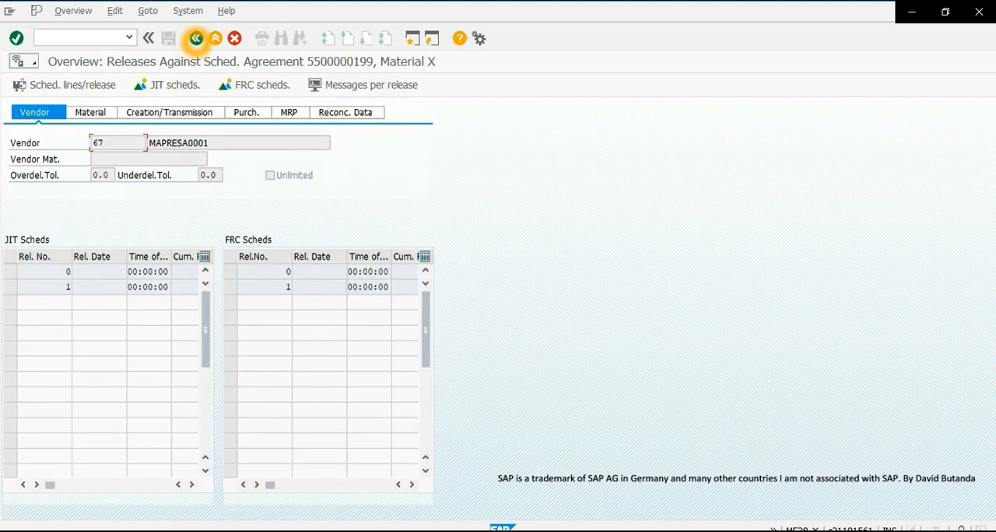
pyautogui.click(196, 38)
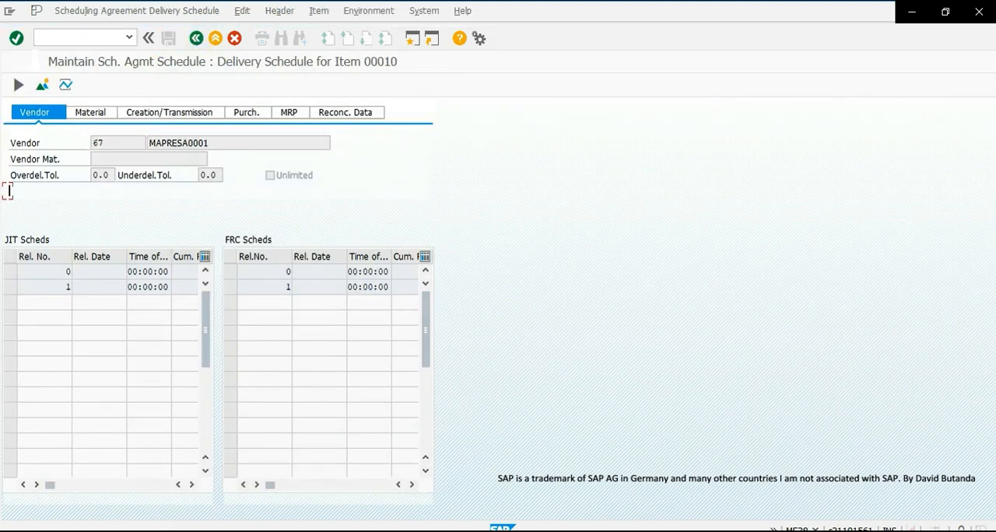
# - Review the dates and scheduled quantities of the June 2020 delivery schedule lines, and return to the item overview
pyautogui.moveTo(19, 329); pyautogui.dragTo(62, 329)
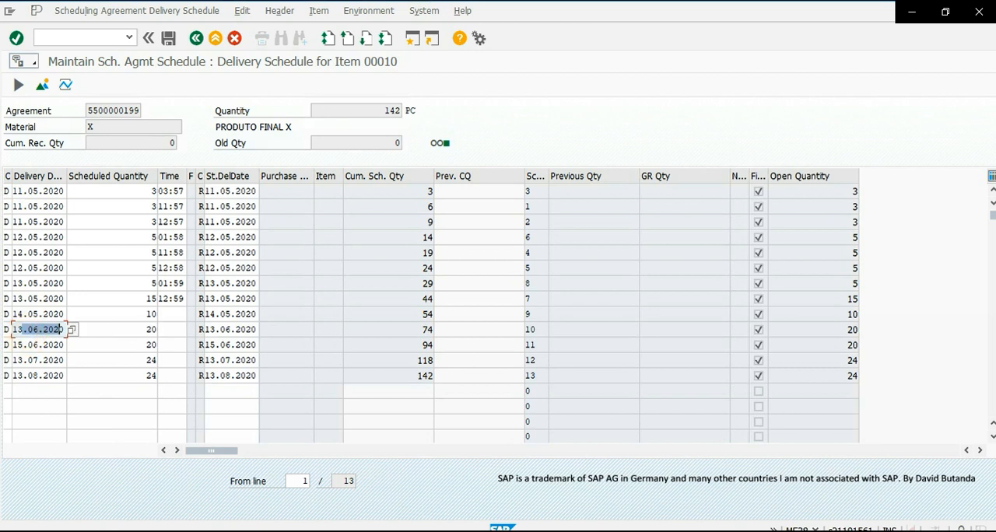
pyautogui.moveTo(156, 345)
pyautogui.mouseDown()
pyautogui.moveTo(145, 345)
pyautogui.moveTo(146, 330)
pyautogui.moveTo(145, 347)
pyautogui.mouseUp()
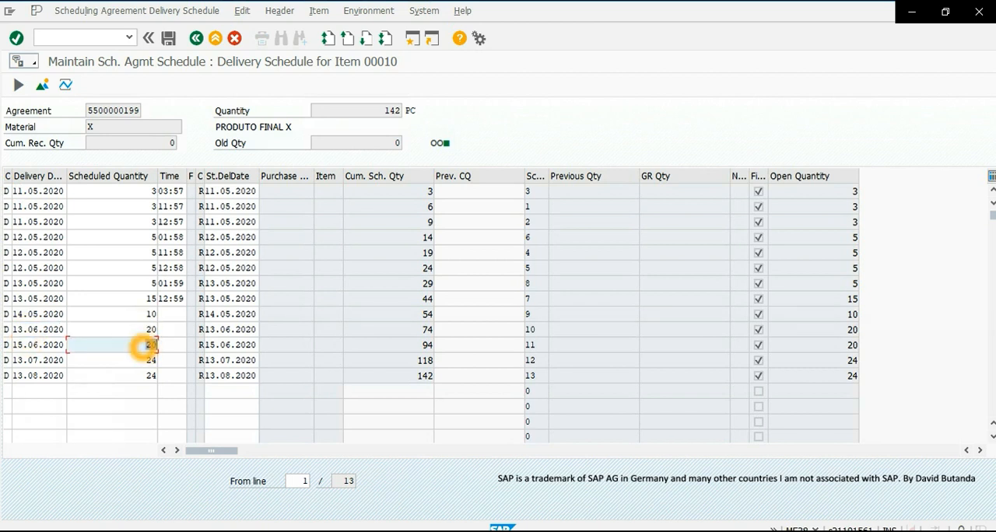
pyautogui.click(196, 38)
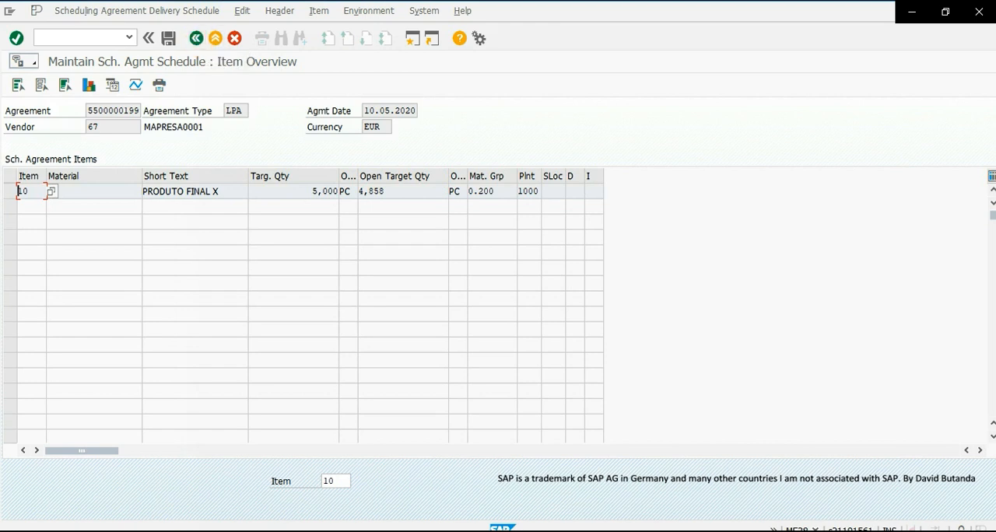
# - Open the scheduling agreement's release documentation from the item overview
pyautogui.click(136, 85)
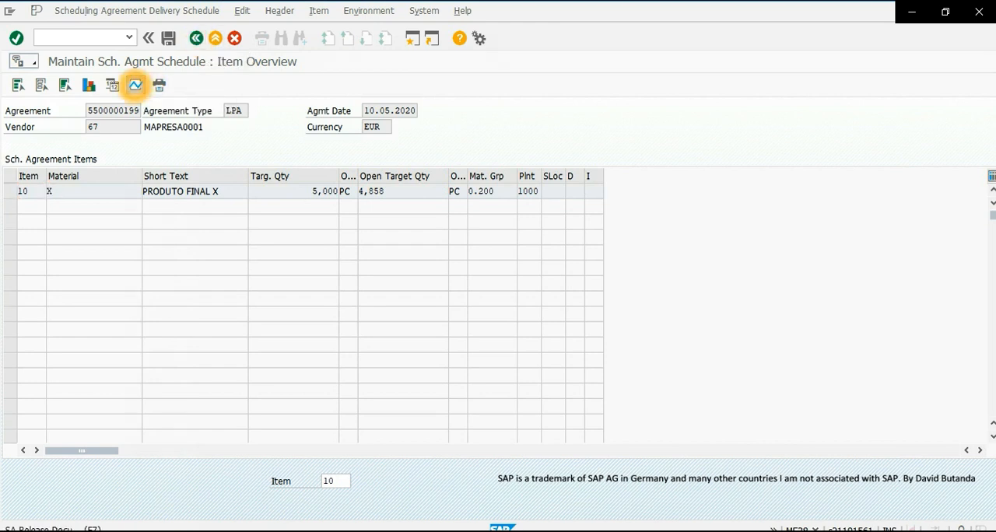
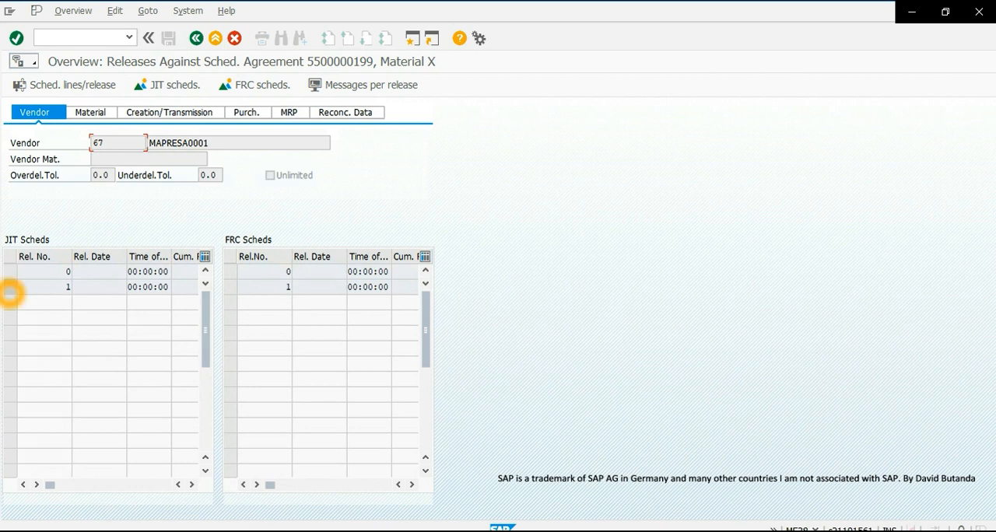
# - Open the messages of JIT release 1 and choose output type LPJ1 from the allowed outputs for the first line
pyautogui.click(10, 287)
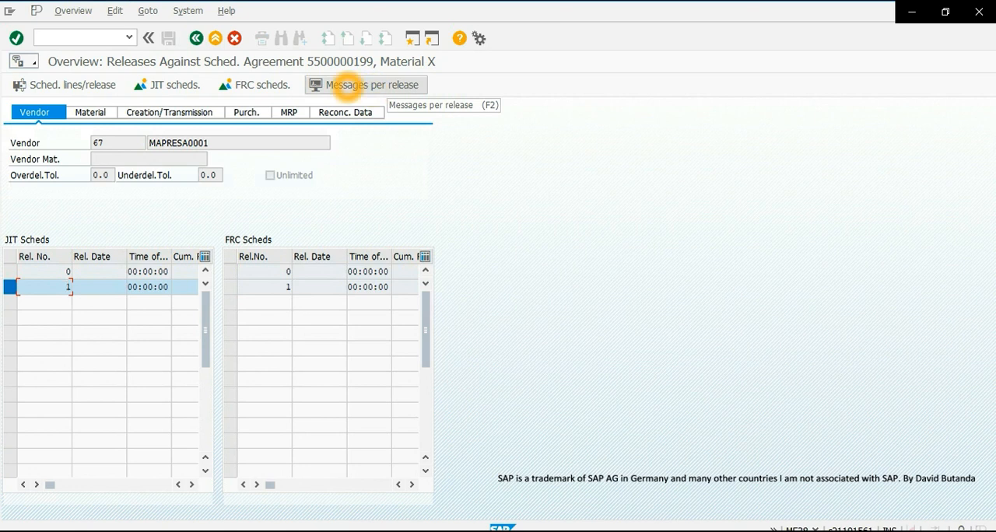
pyautogui.click(363, 84)
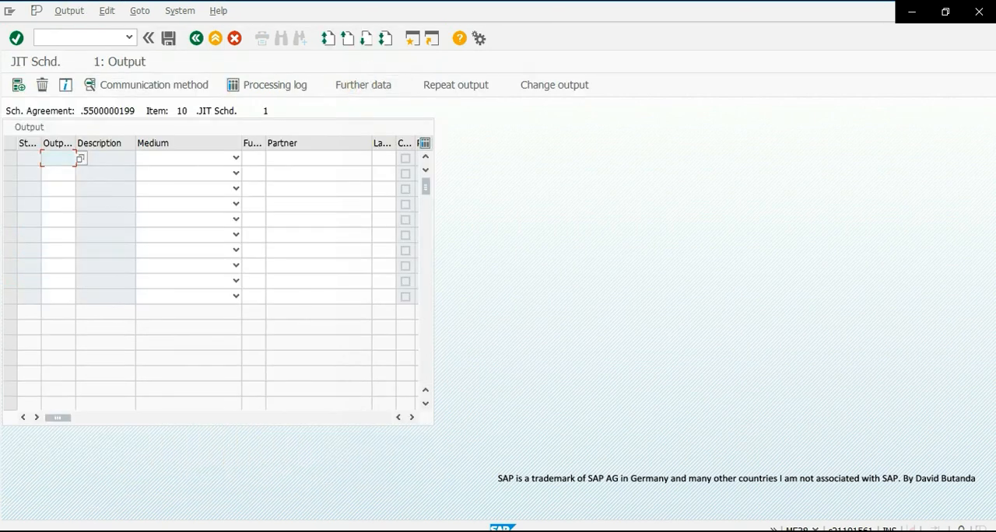
pyautogui.click(43, 157)
pyautogui.click(80, 158)
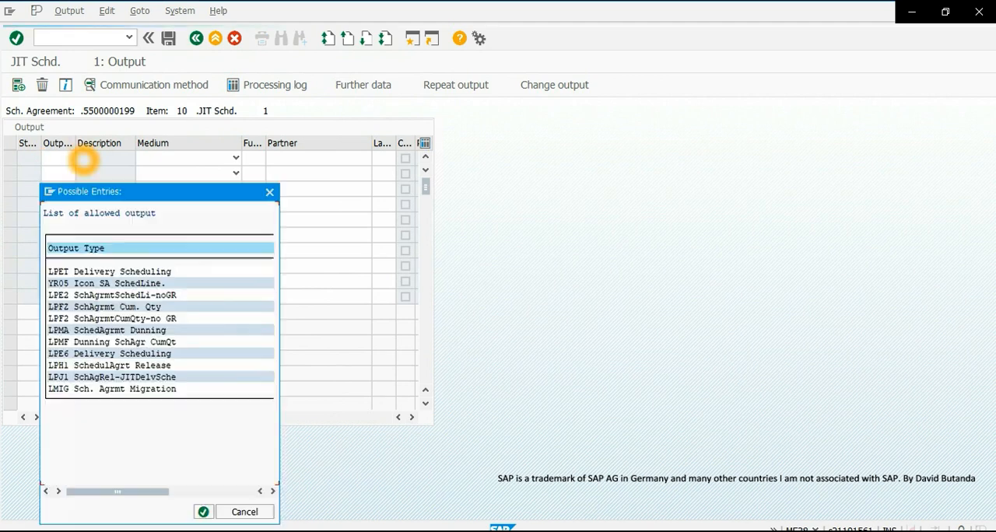
pyautogui.moveTo(124, 334); pyautogui.dragTo(108, 348)
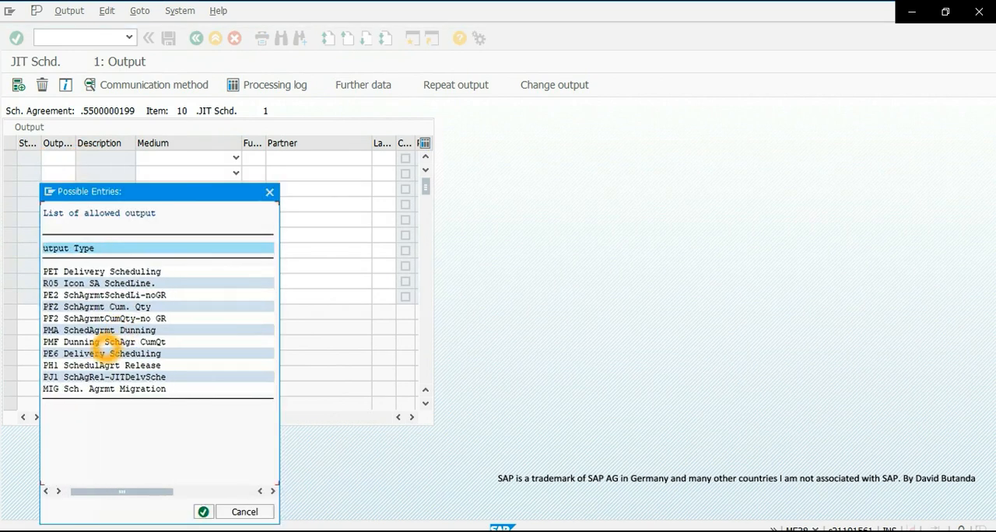
pyautogui.doubleClick(180, 337)
pyautogui.click(87, 378)
pyautogui.click(67, 380)
pyautogui.click(73, 380)
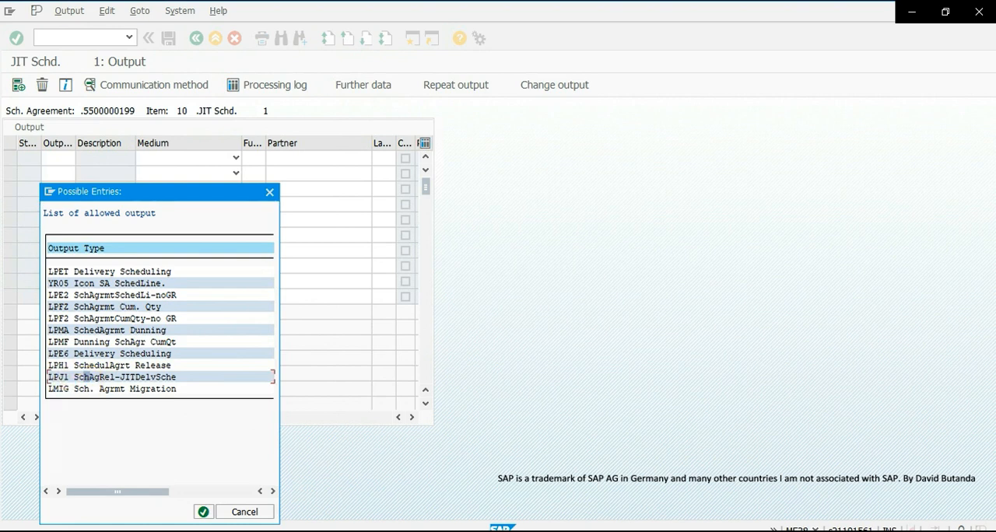
pyautogui.click(156, 380)
pyautogui.click(169, 378)
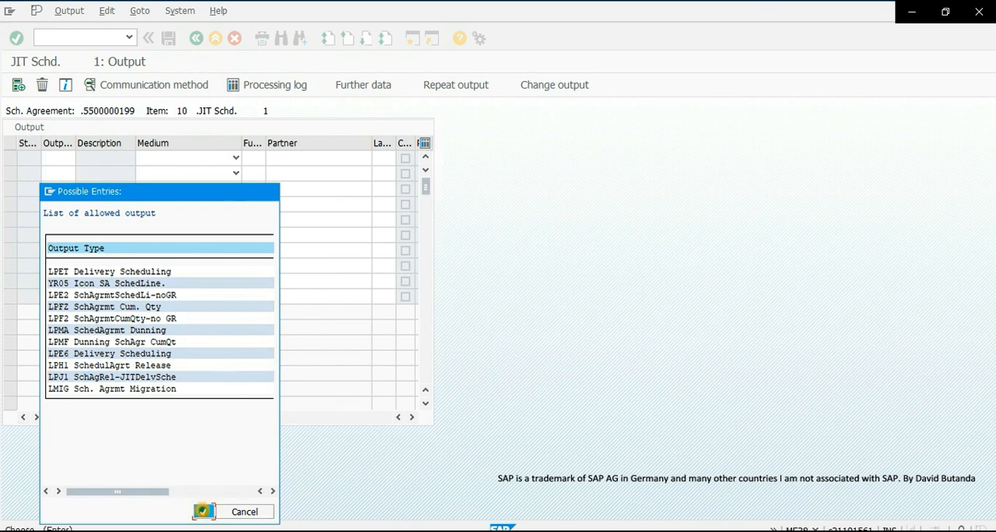
pyautogui.click(202, 513)
# - Set the LPJ1 output's medium to 1 Print output and validate the entry
pyautogui.click(192, 158)
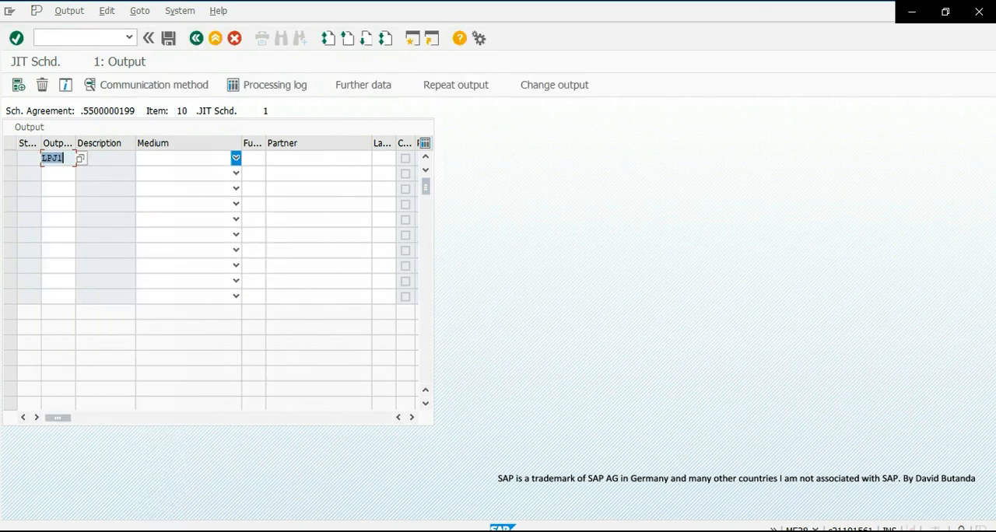
pyautogui.click(236, 158)
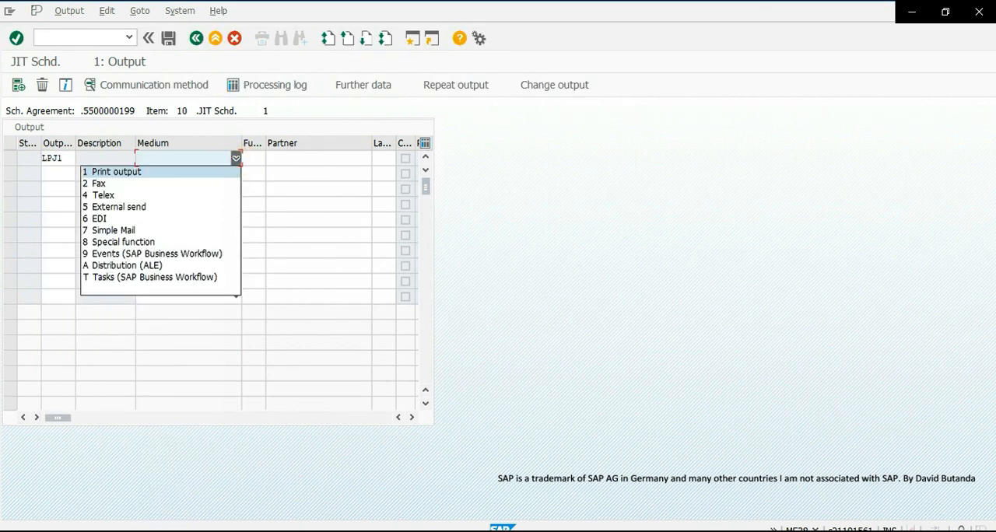
pyautogui.click(111, 172)
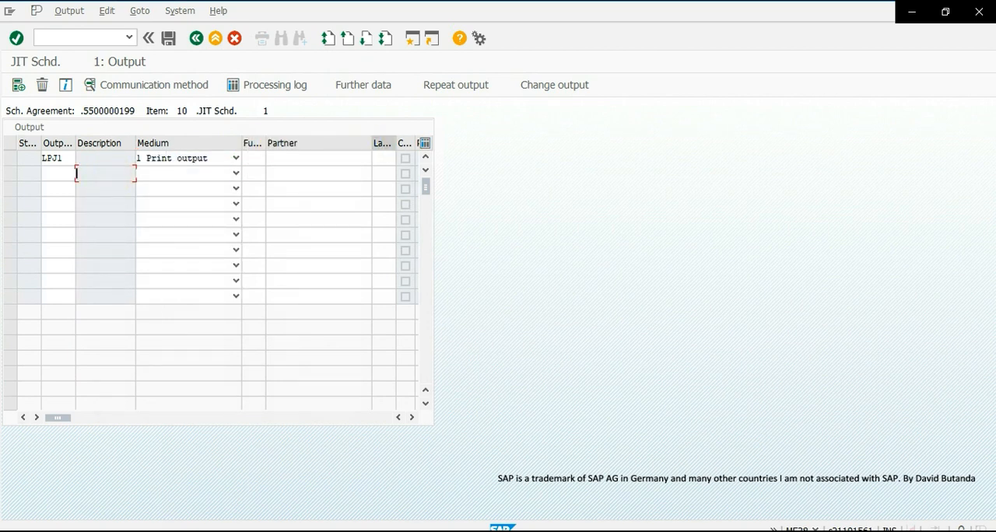
pyautogui.click(16, 38)
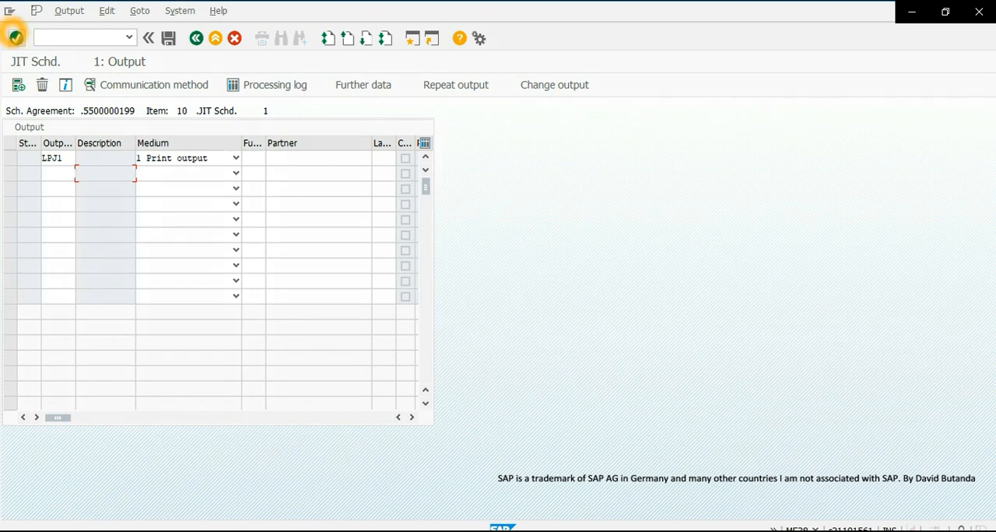
pyautogui.click(16, 38)
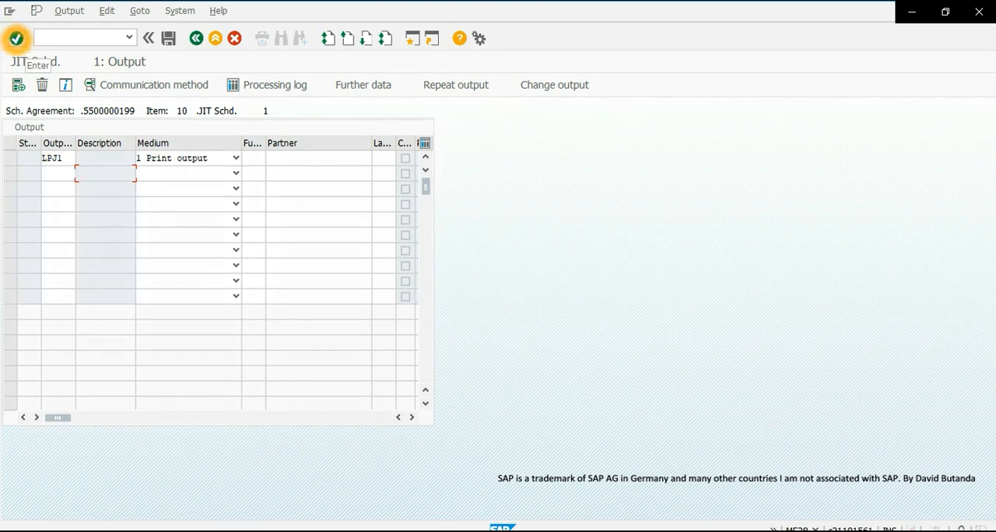
pyautogui.click(16, 38)
pyautogui.press('Return')
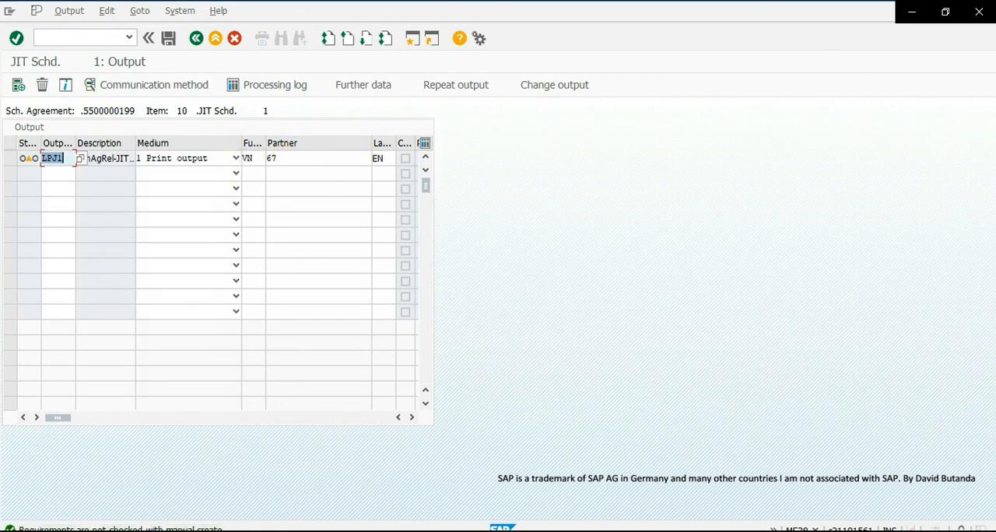
# - In the LPJ1 output's communication method, set logical destination LOCL, immediate printing, and 1 as the number of messages
pyautogui.moveTo(33, 160)
pyautogui.click(10, 158)
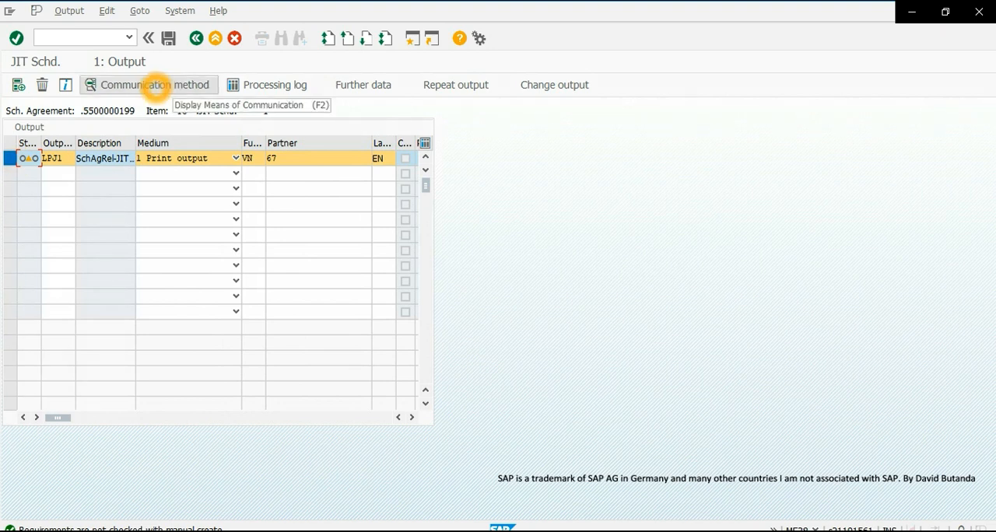
pyautogui.click(156, 86)
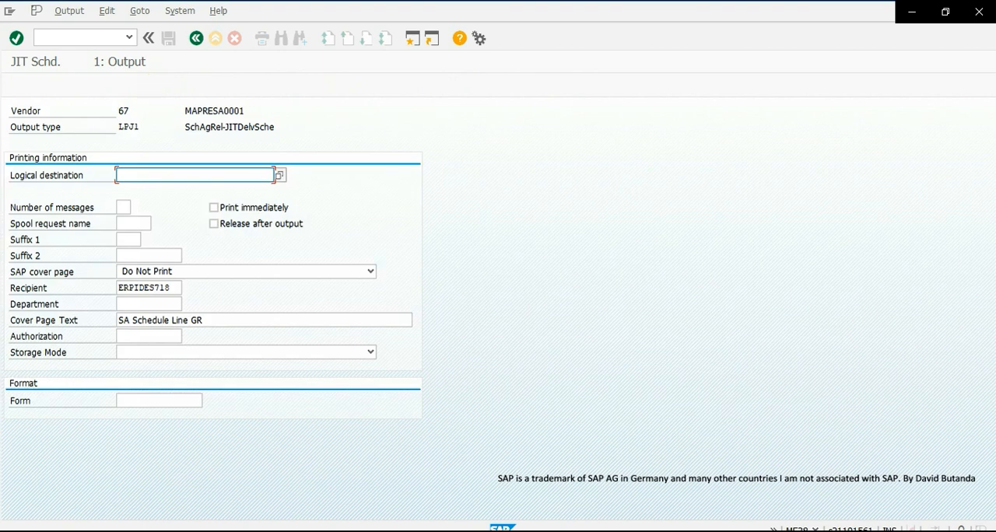
pyautogui.click(136, 177)
pyautogui.write('LO')
pyautogui.click(146, 188)
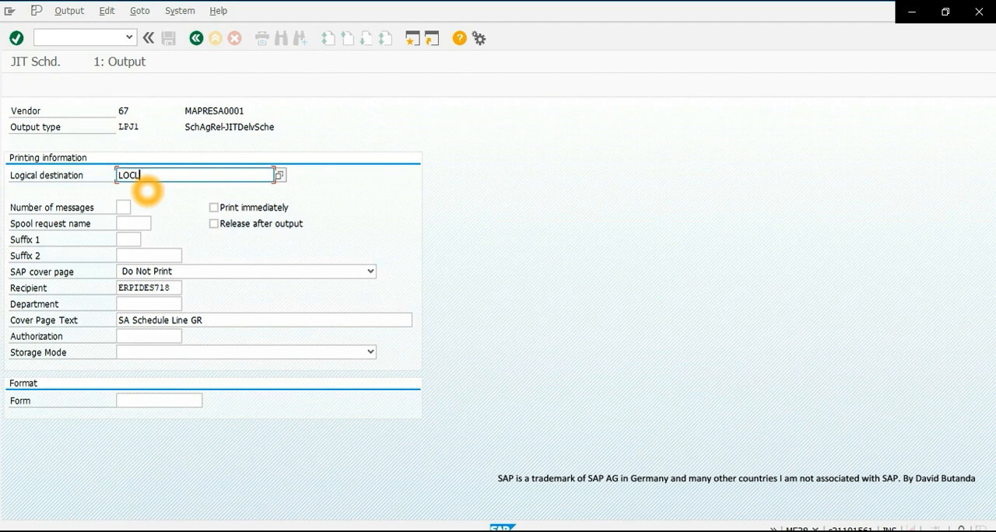
pyautogui.click(214, 208)
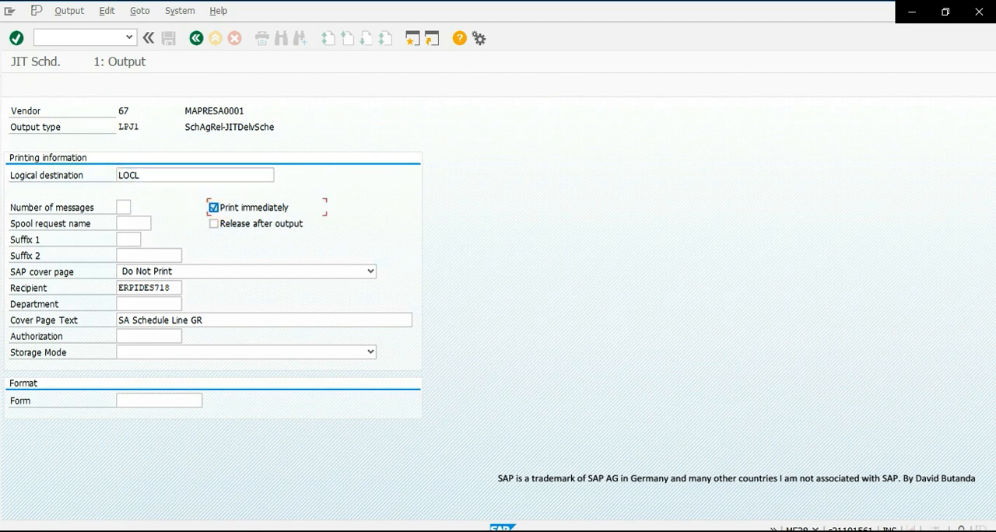
pyautogui.click(124, 207)
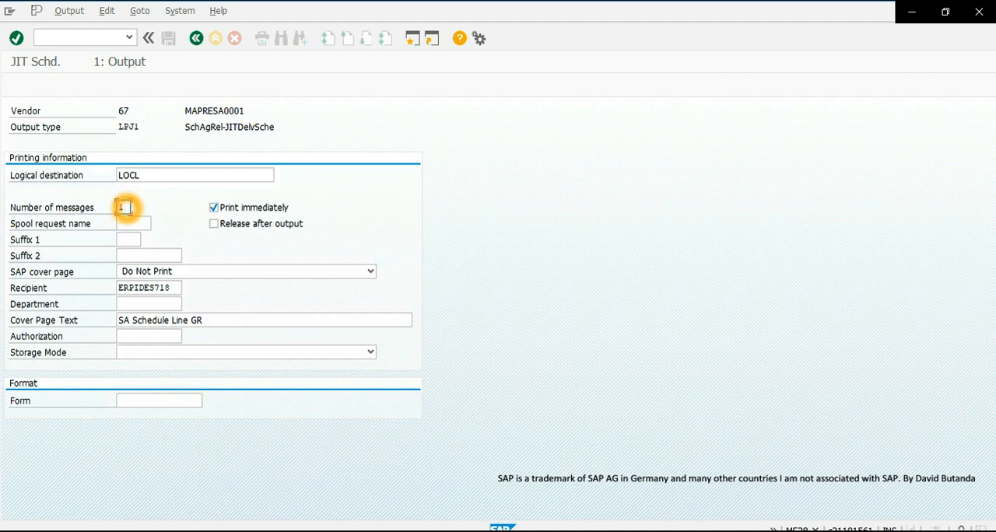
# - Enter JIT as both Suffix 1 and Suffix 2, validate the printing information, and return to the output list
pyautogui.click(128, 241)
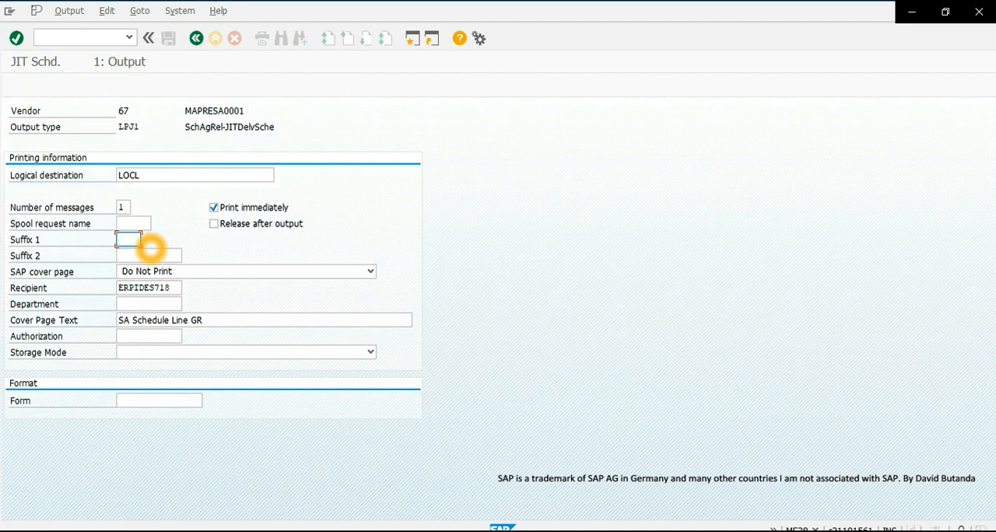
pyautogui.write('JIT')
pyautogui.click(131, 258)
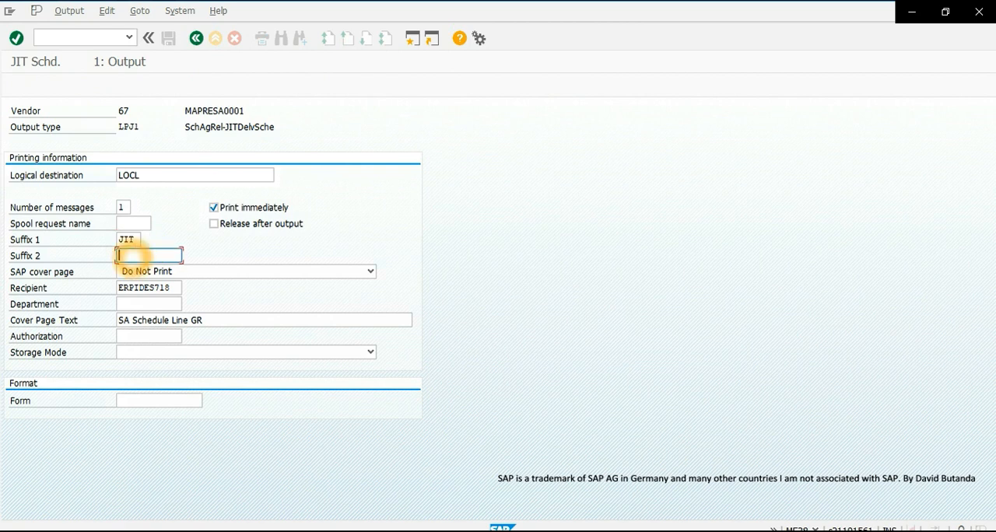
pyautogui.write('JIT')
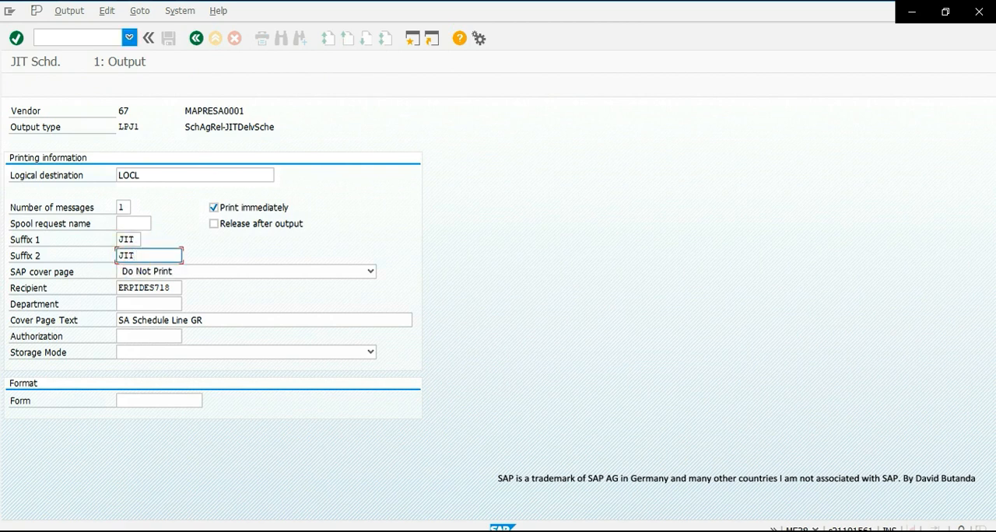
pyautogui.click(16, 38)
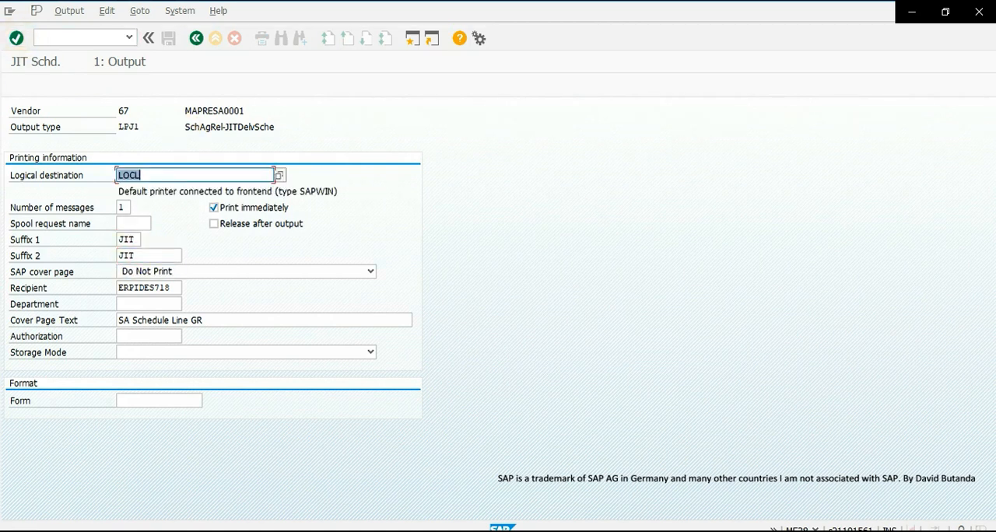
pyautogui.click(197, 38)
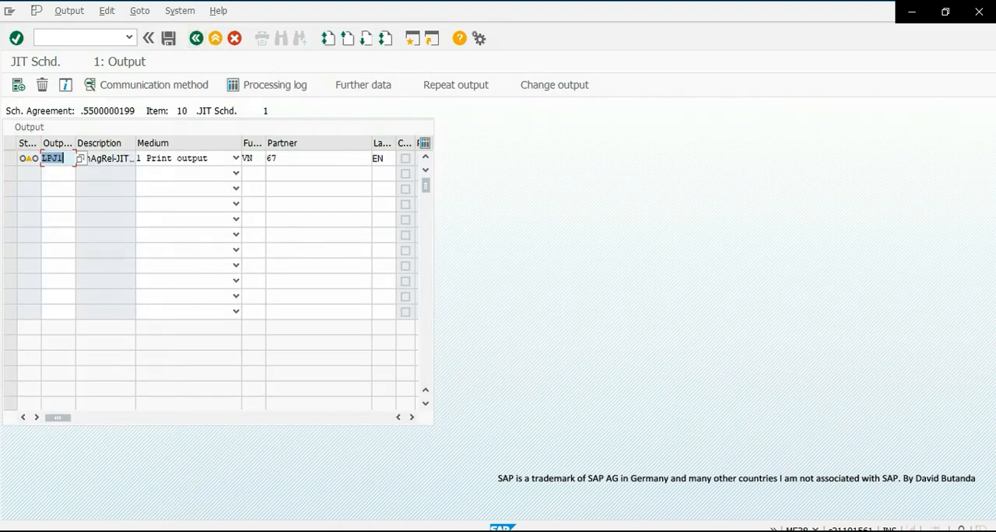
# - Set the LPJ1 output's dispatch time to 4 Send immediately (when saving the application), and save the output
pyautogui.click(9, 158)
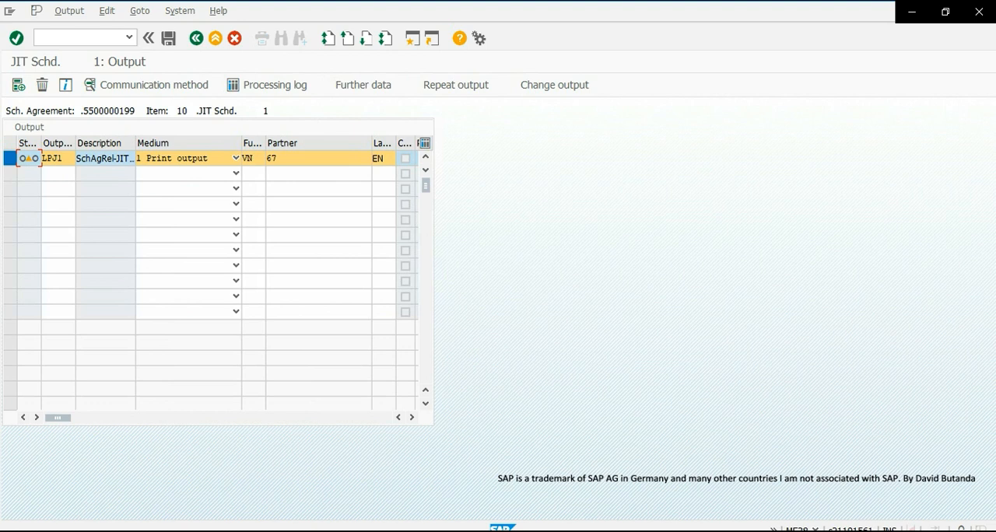
pyautogui.click(350, 83)
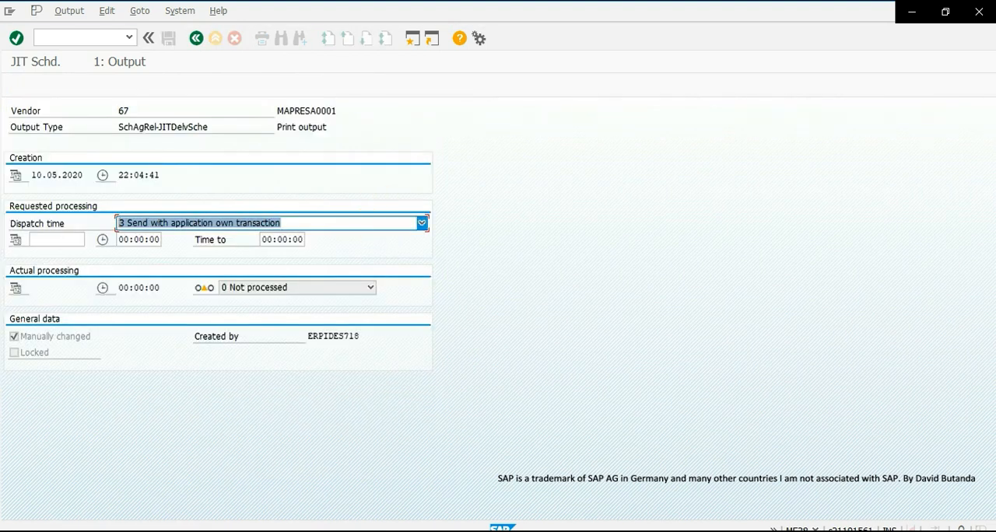
pyautogui.click(421, 223)
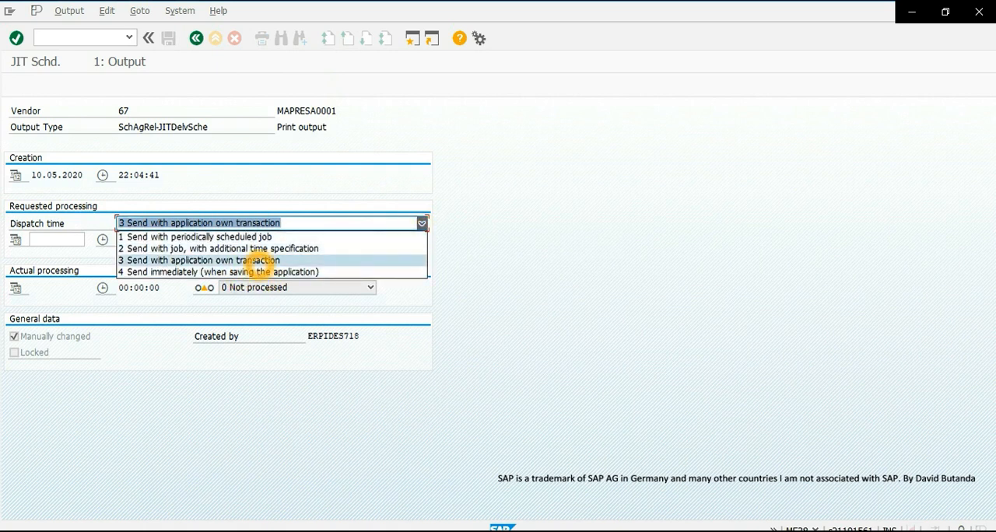
pyautogui.press('Up')
pyautogui.press('Up')
pyautogui.click(265, 238)
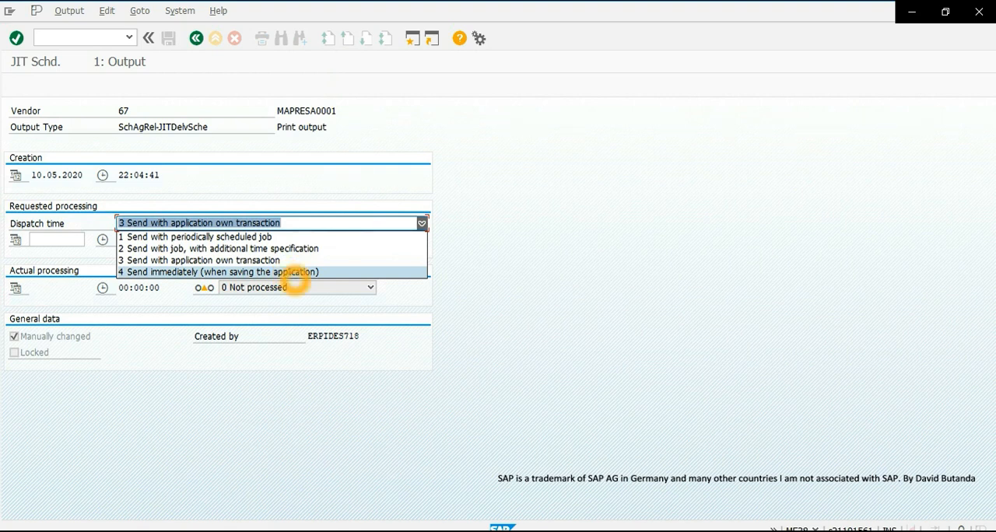
pyautogui.click(268, 272)
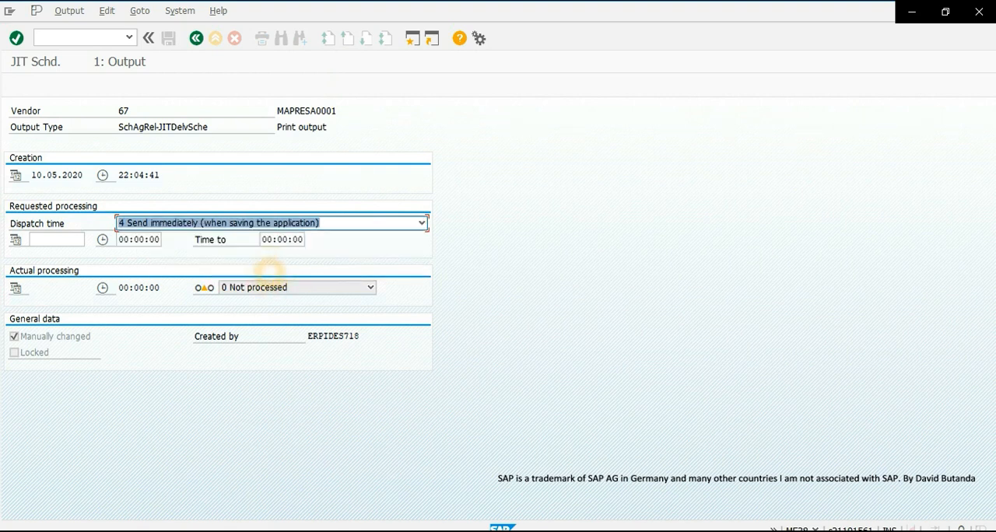
pyautogui.click(196, 39)
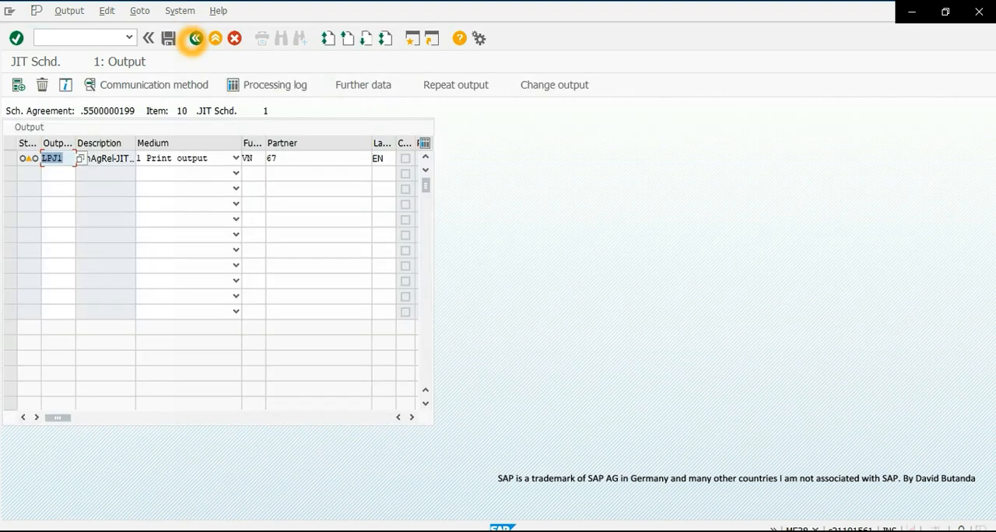
pyautogui.click(170, 41)
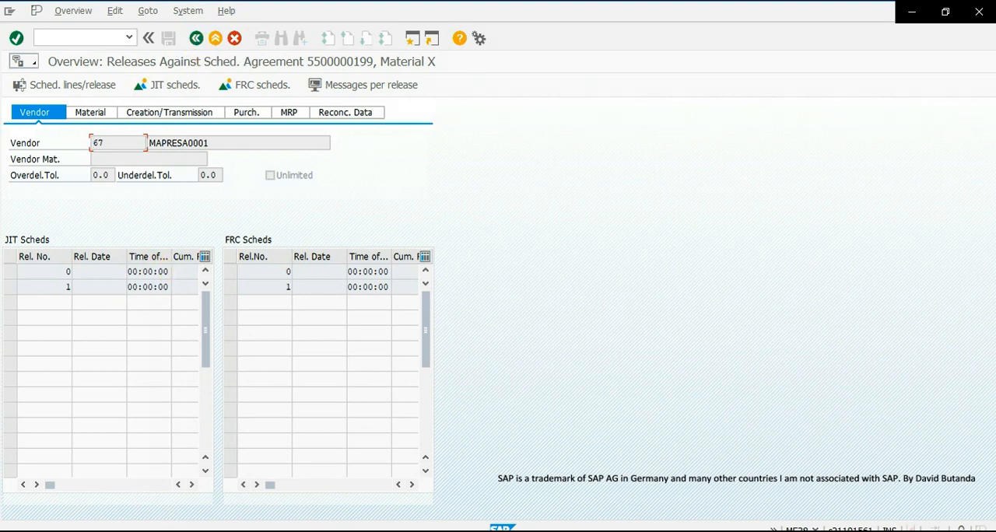
# - Examine the output types allowed for forecast release 1's messages, and return to the release overview without adding one
pyautogui.click(231, 287)
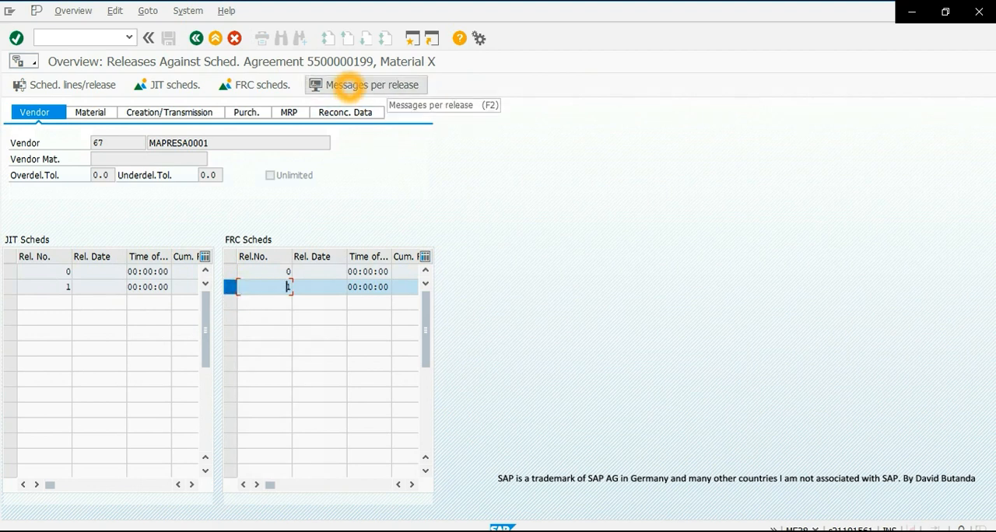
pyautogui.click(348, 85)
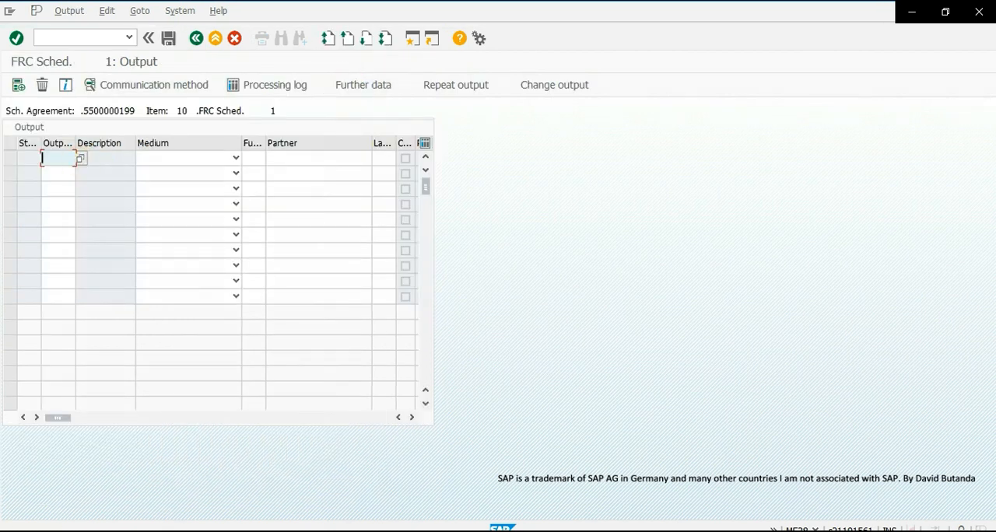
pyautogui.click(79, 160)
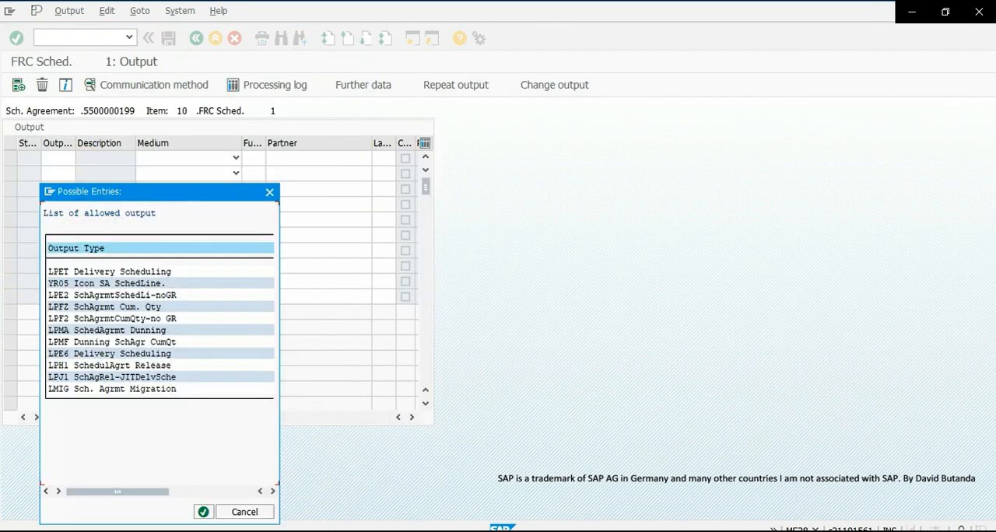
pyautogui.click(73, 365)
pyautogui.click(269, 192)
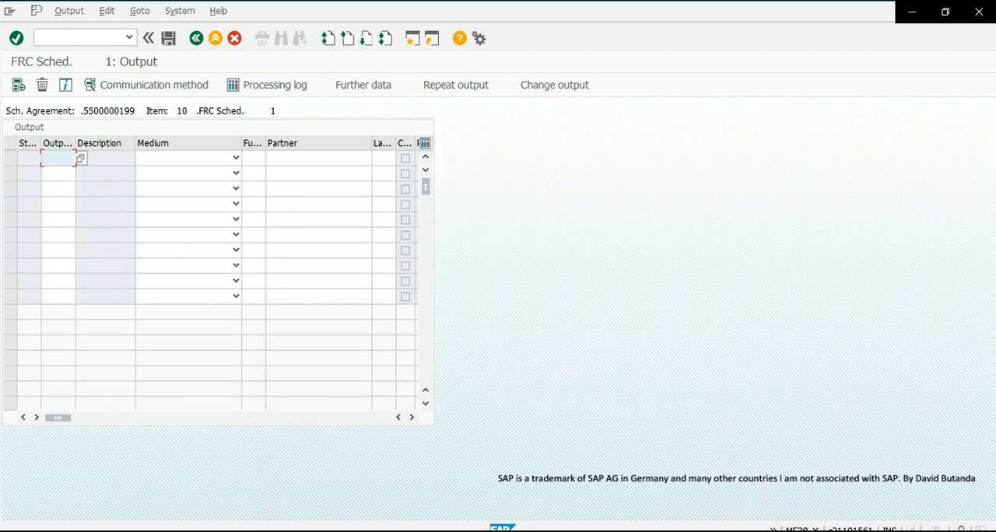
pyautogui.click(197, 39)
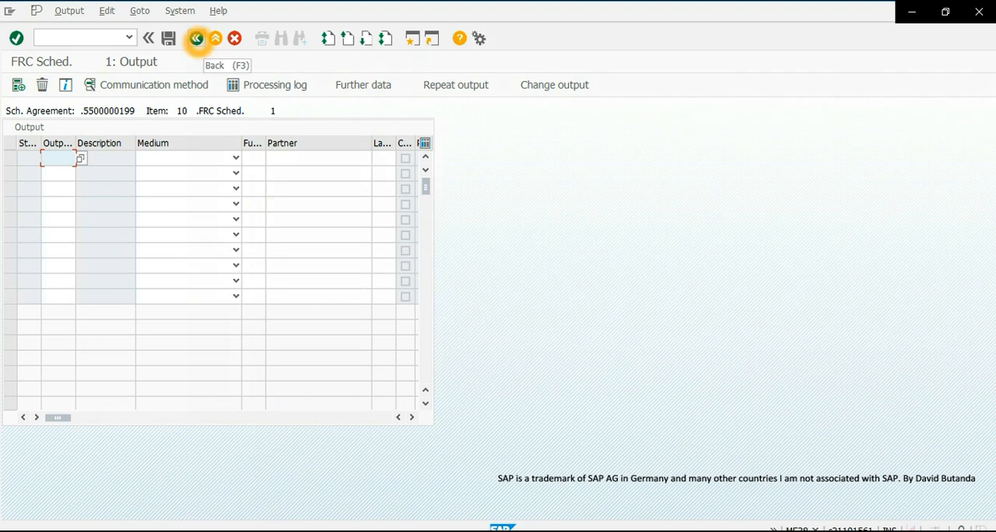
pyautogui.click(196, 39)
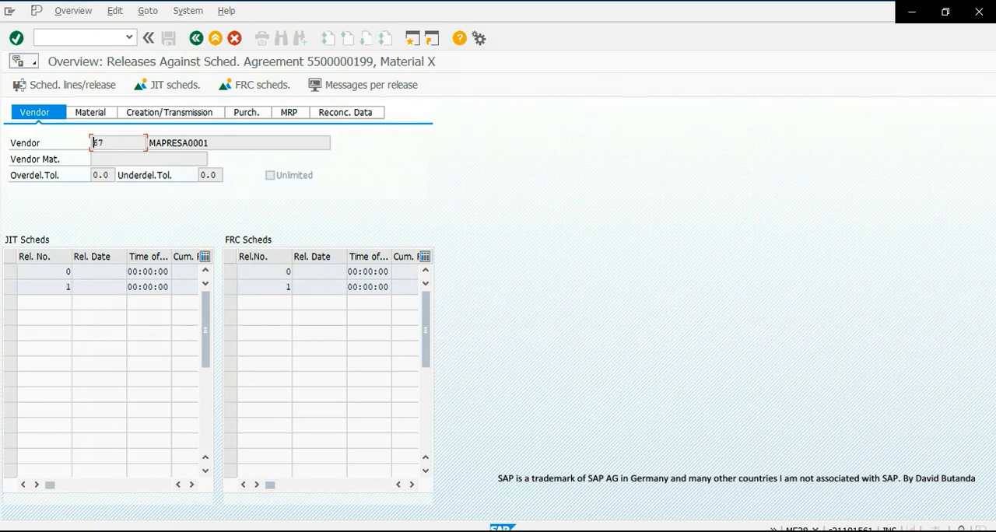
# - Save the scheduling agreement's delivery schedule, dismiss the print dialog, and exit delivery schedule maintenance
pyautogui.click(197, 39)
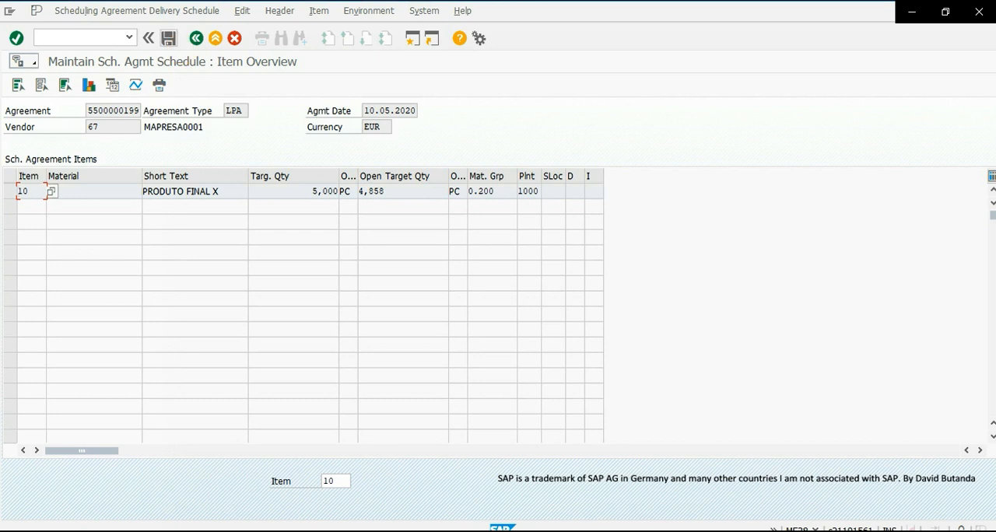
pyautogui.click(170, 39)
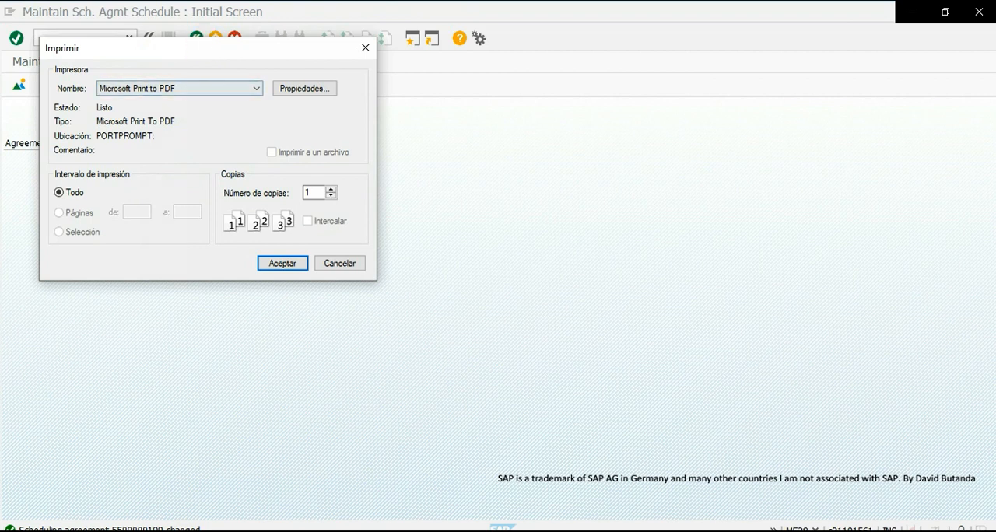
pyautogui.moveTo(204, 48); pyautogui.dragTo(995, 531)
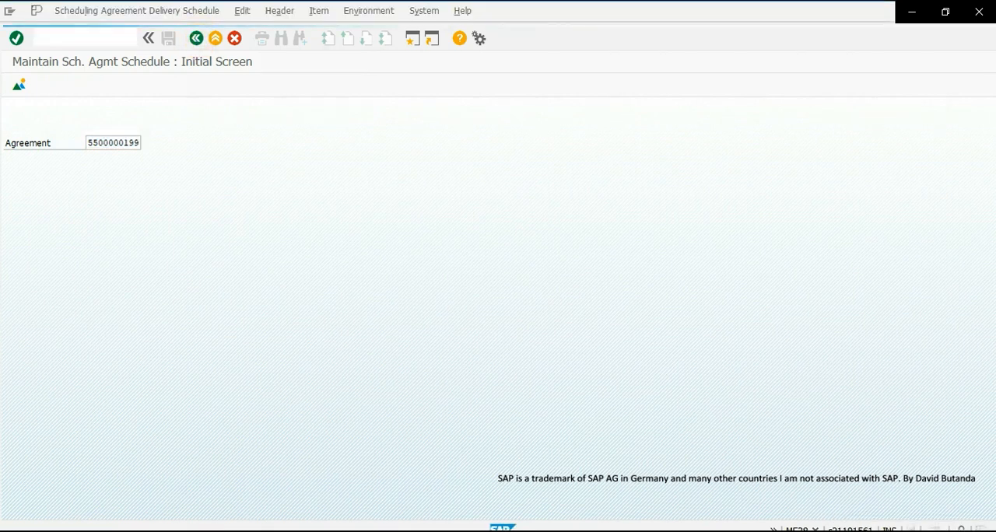
pyautogui.click(196, 38)
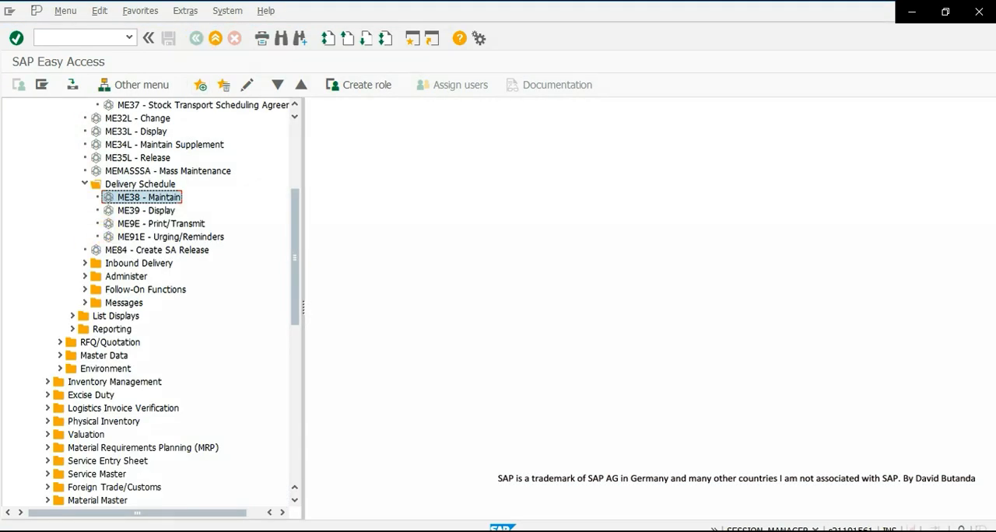
# - Open transaction ME84 - Create SA Release for scheduling agreements
pyautogui.scroll(2, 125, 249)
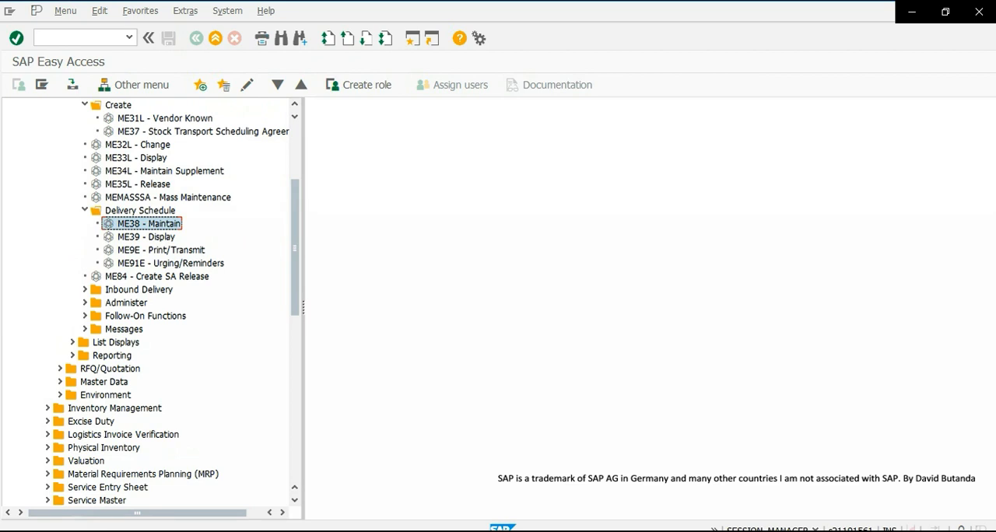
pyautogui.doubleClick(145, 226)
pyautogui.click(84, 330)
pyautogui.scroll(-1, 195, 309)
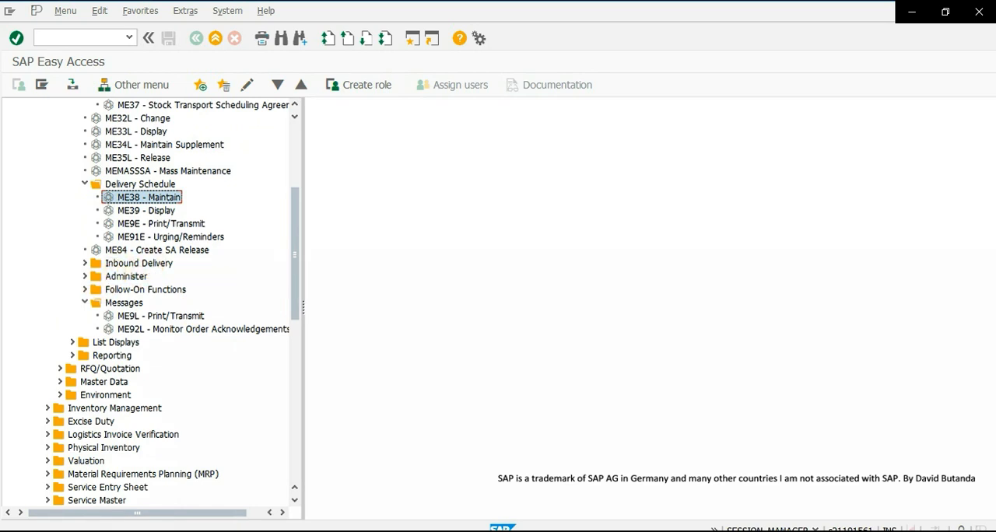
pyautogui.click(135, 250)
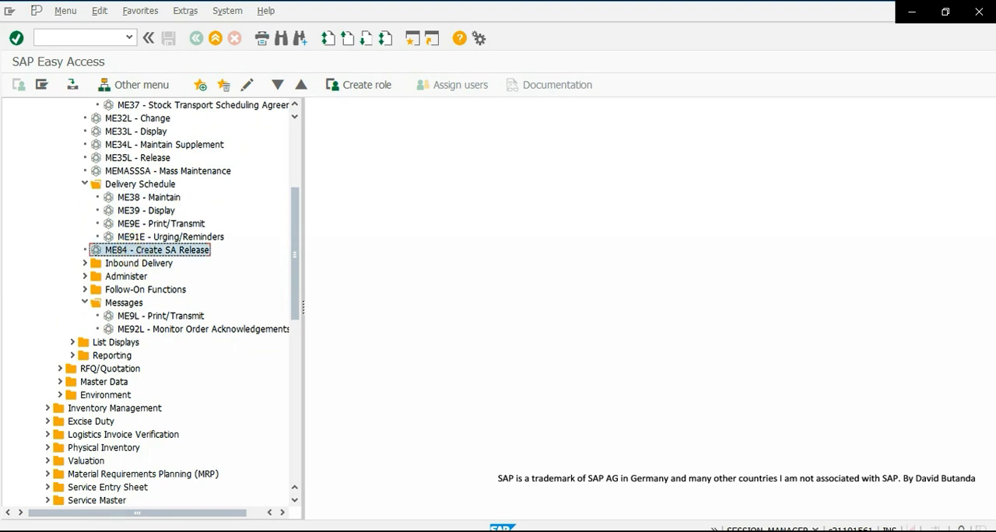
pyautogui.doubleClick(150, 250)
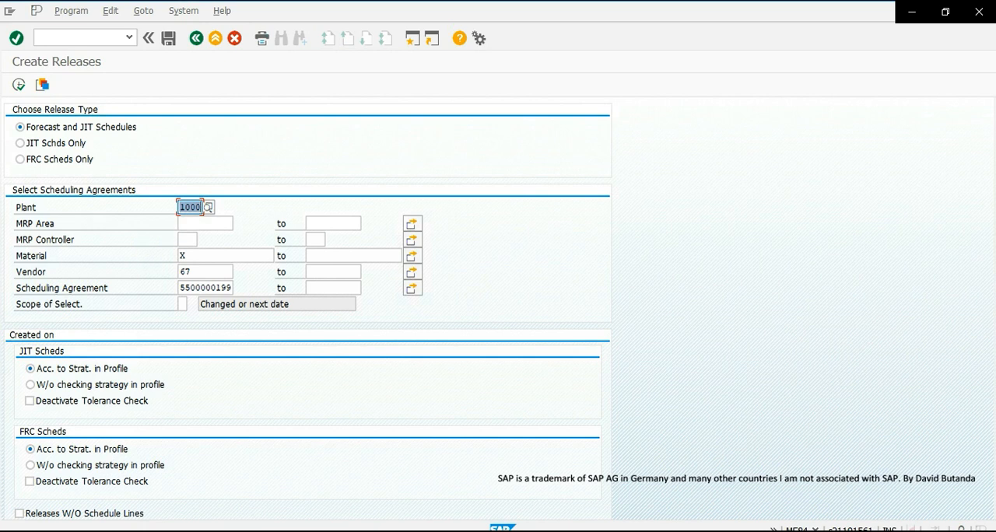
# - Restrict the release type to JIT Schds Only and set the scope of selection to 4 (Without restrictions)
pyautogui.click(59, 144)
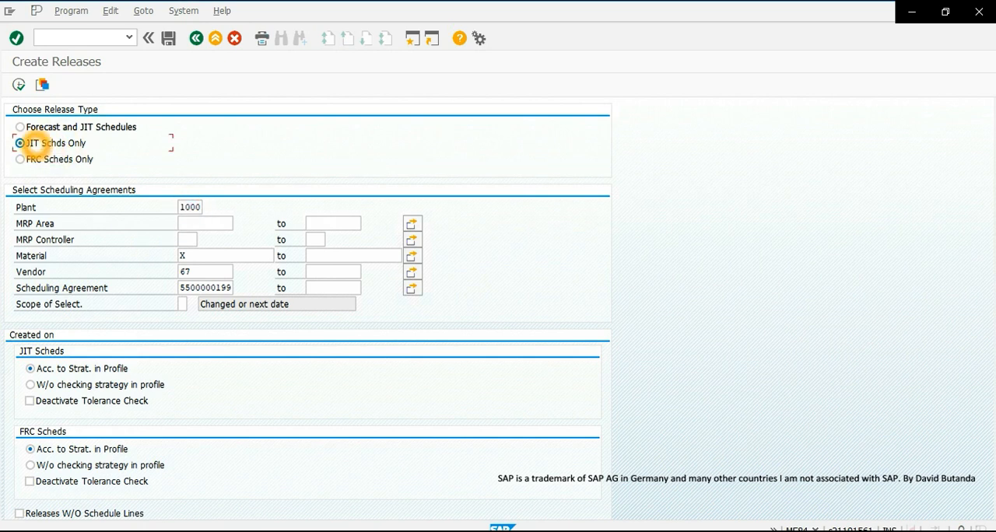
pyautogui.doubleClick(184, 207)
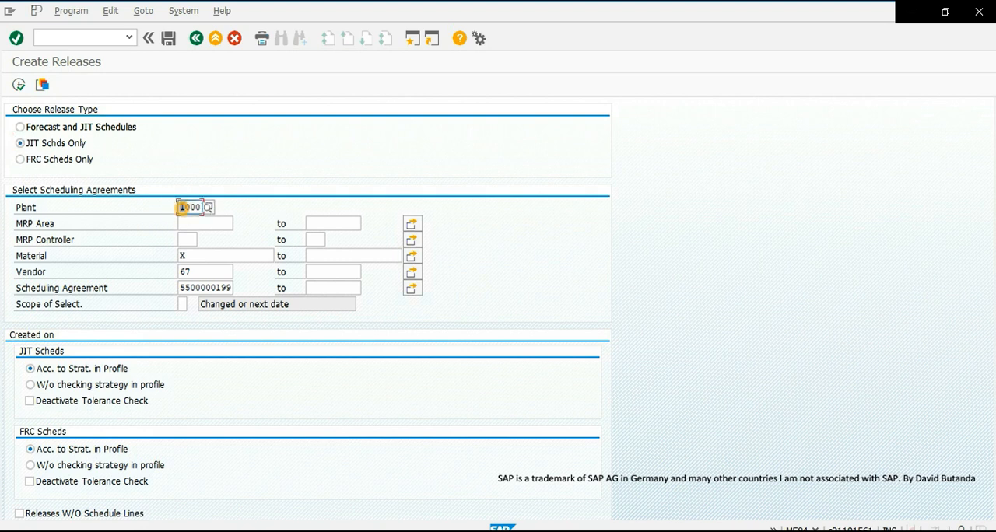
pyautogui.scroll(-2, 155, 278)
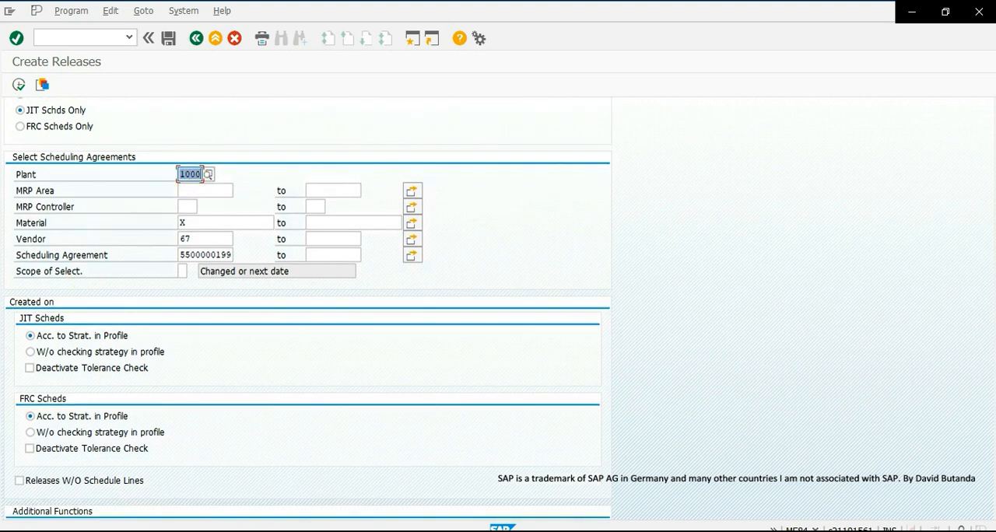
pyautogui.click(182, 271)
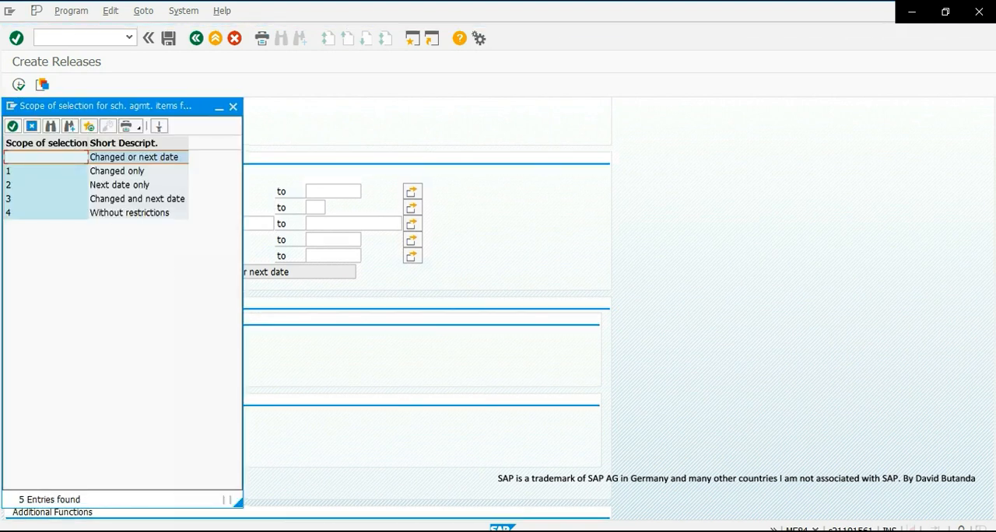
pyautogui.click(127, 214)
pyautogui.doubleClick(127, 214)
pyautogui.click(134, 322)
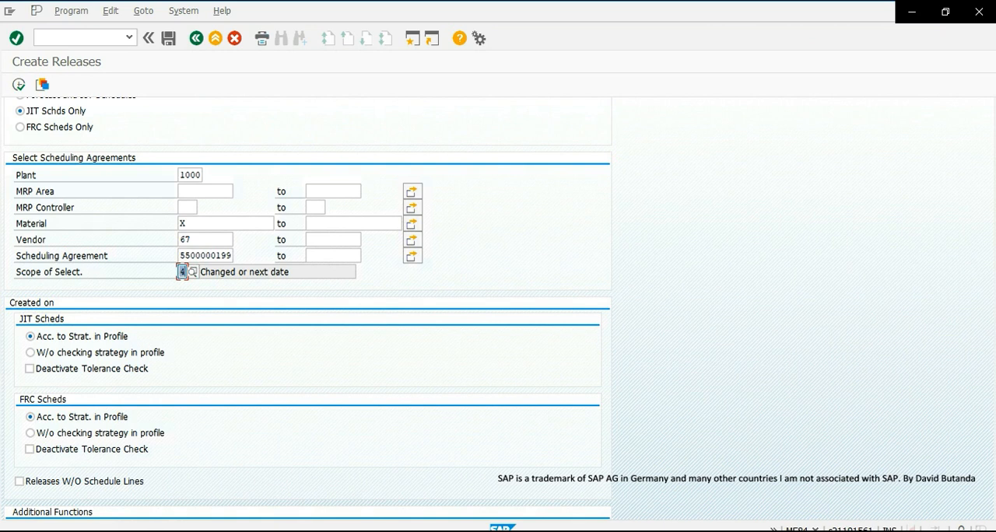
pyautogui.click(172, 210)
pyautogui.click(148, 225)
pyautogui.scroll(-3, 111, 260)
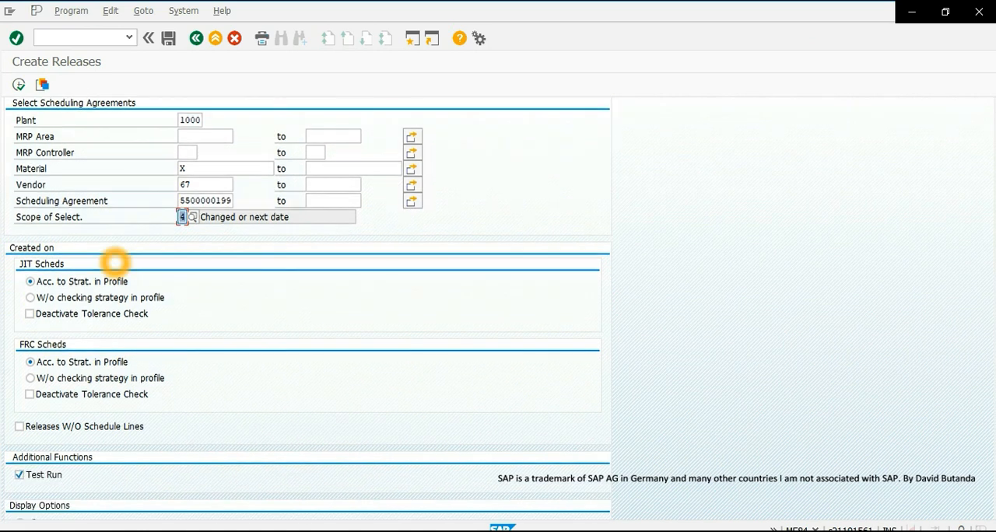
# - Turn off Test Run, execute the JIT release creation, and exit after reviewing the result
pyautogui.click(19, 403)
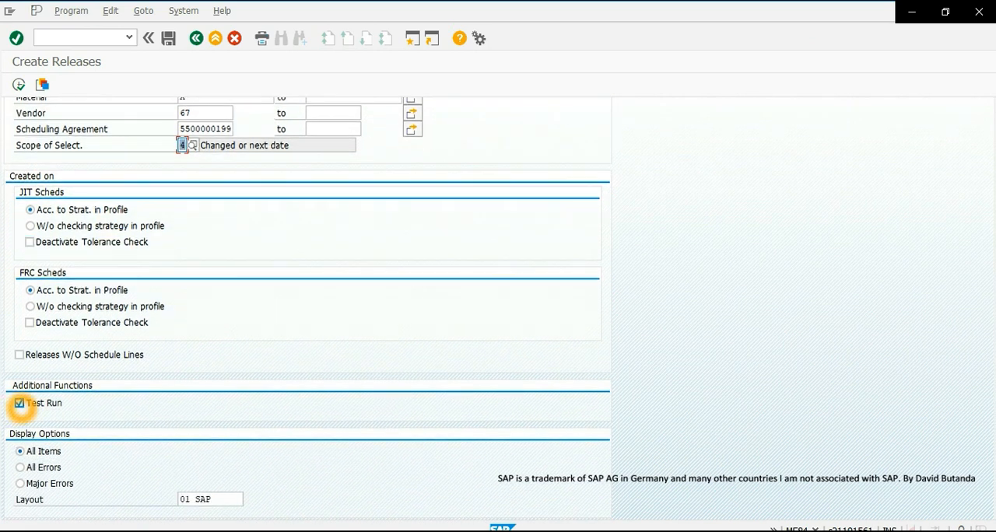
pyautogui.scroll(4, 220, 264)
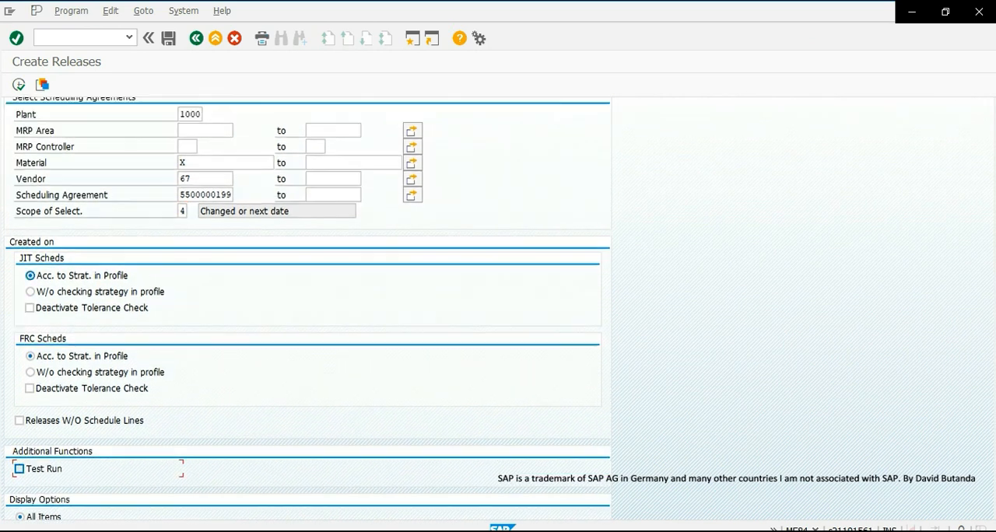
pyautogui.scroll(1, 117, 236)
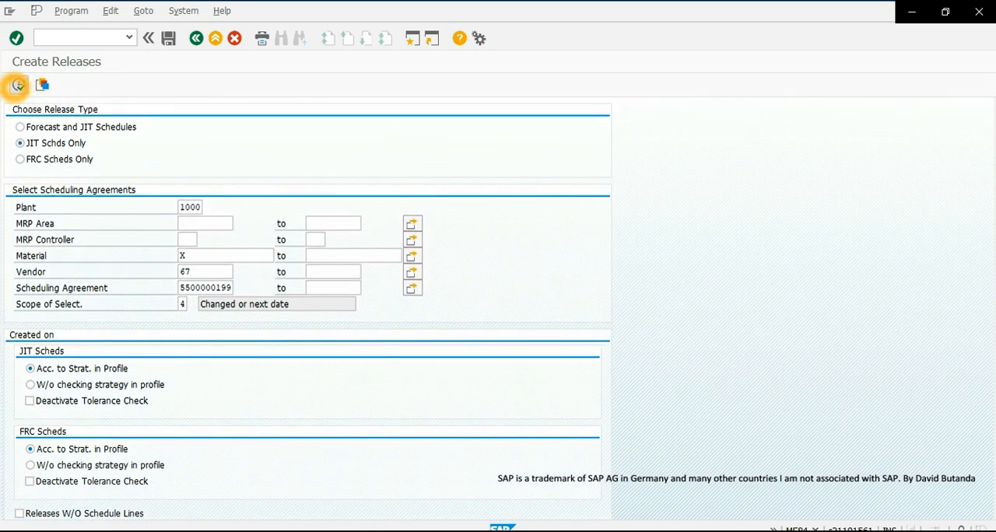
pyautogui.click(20, 85)
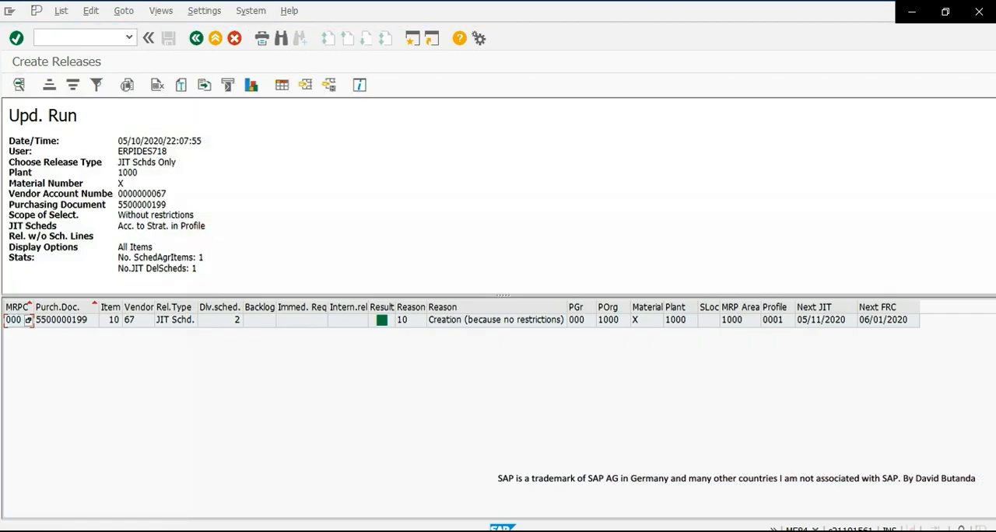
pyautogui.moveTo(381, 320)
pyautogui.click(196, 38)
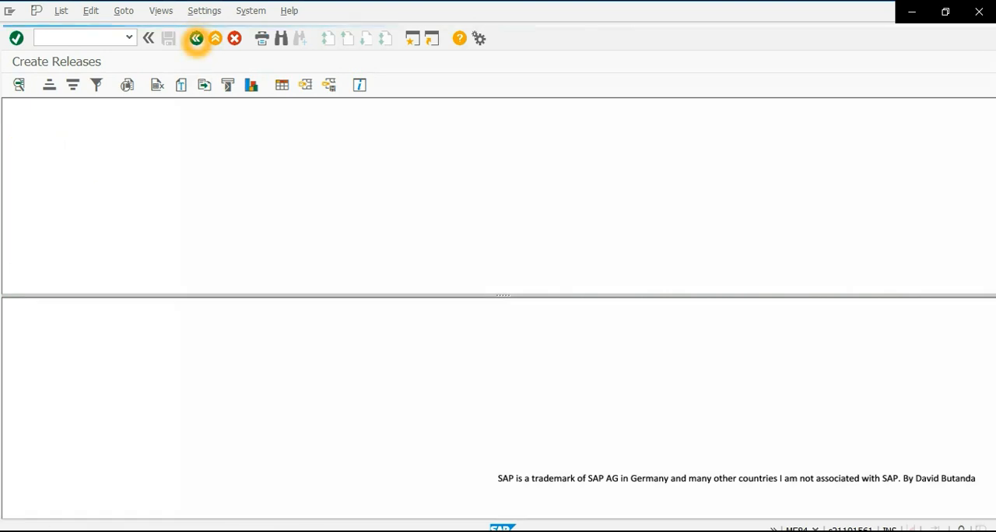
pyautogui.click(196, 38)
# - Open transaction ME9L - Print/Transmit and set the message application to EL (Purch. SchAgrRelease)
pyautogui.scroll(-3, 110, 237)
pyautogui.scroll(-1, 110, 237)
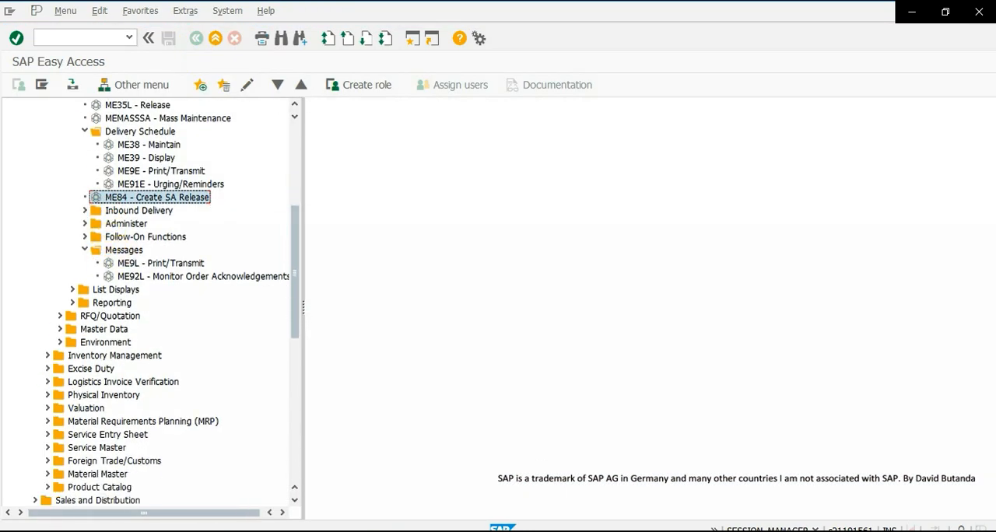
pyautogui.click(122, 263)
pyautogui.doubleClick(167, 263)
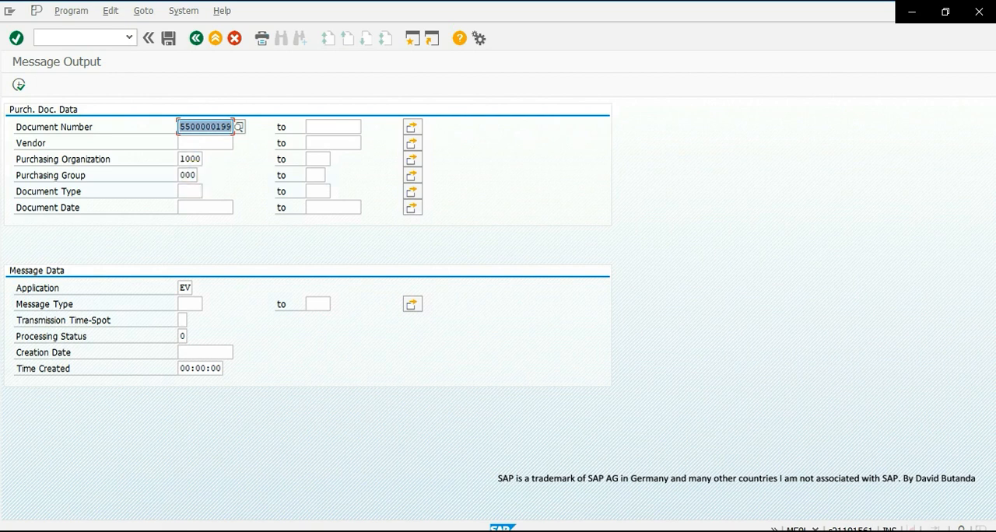
pyautogui.click(190, 288)
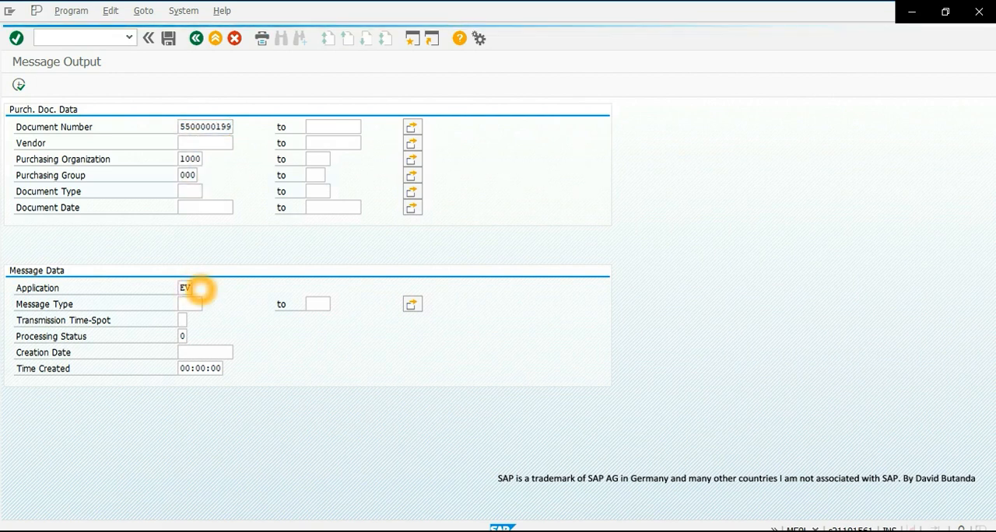
pyautogui.click(201, 288)
pyautogui.click(43, 148)
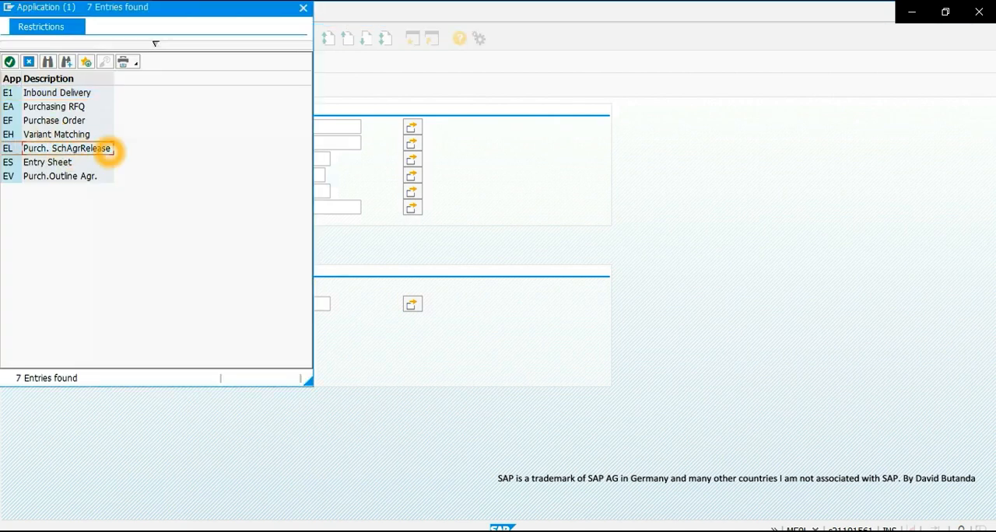
pyautogui.doubleClick(56, 148)
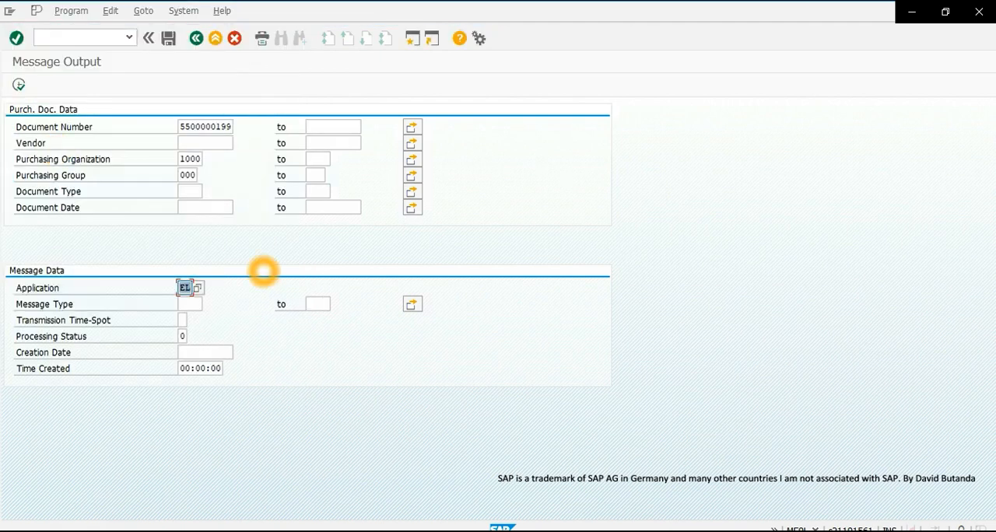
# - Set the message type to LPJ1 (SchAgRel-JITDelvSche) in the message output selection
pyautogui.click(190, 304)
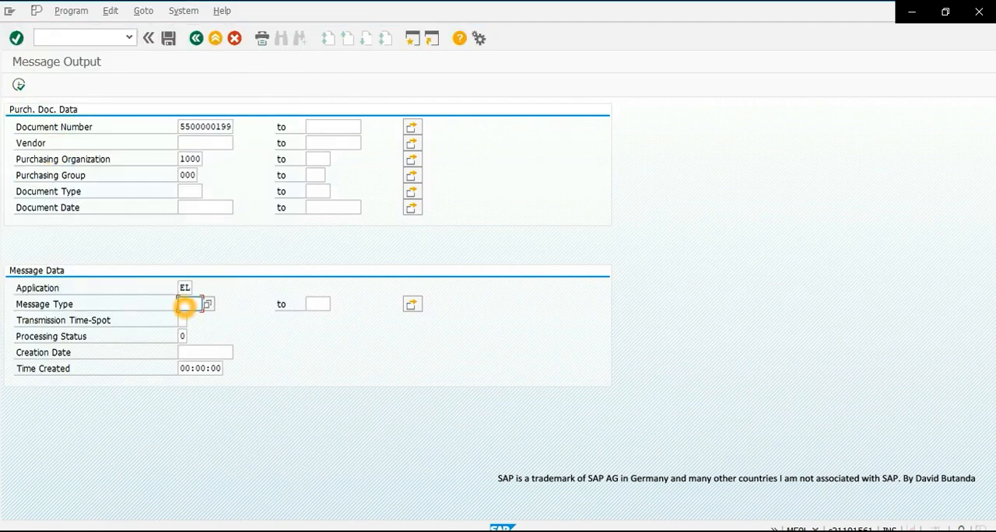
pyautogui.click(207, 305)
pyautogui.scroll(-1, 63, 265)
pyautogui.scroll(-6, 61, 265)
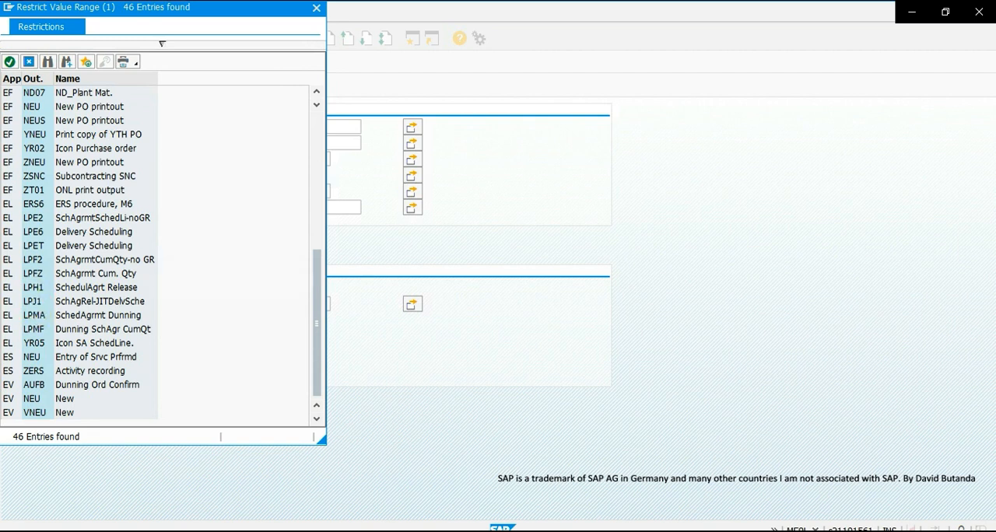
pyautogui.click(34, 302)
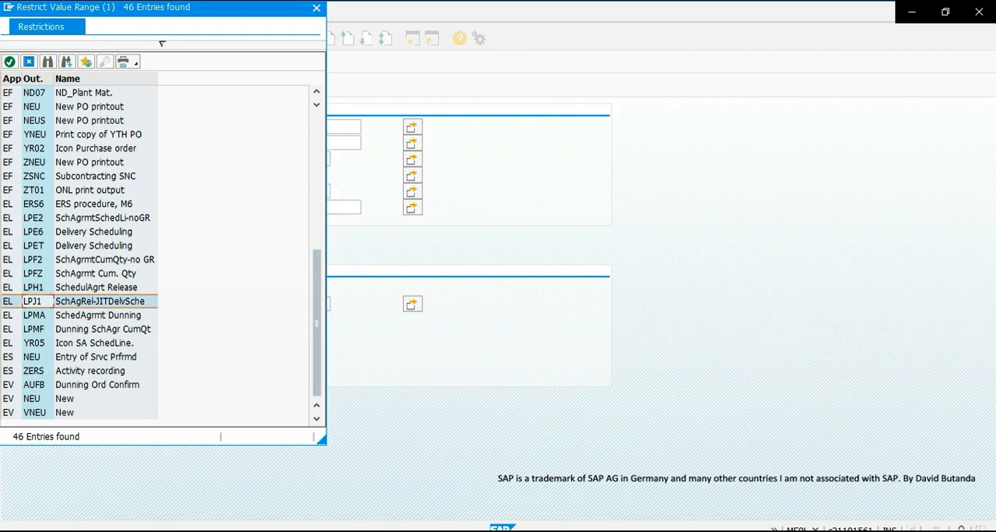
pyautogui.doubleClick(34, 301)
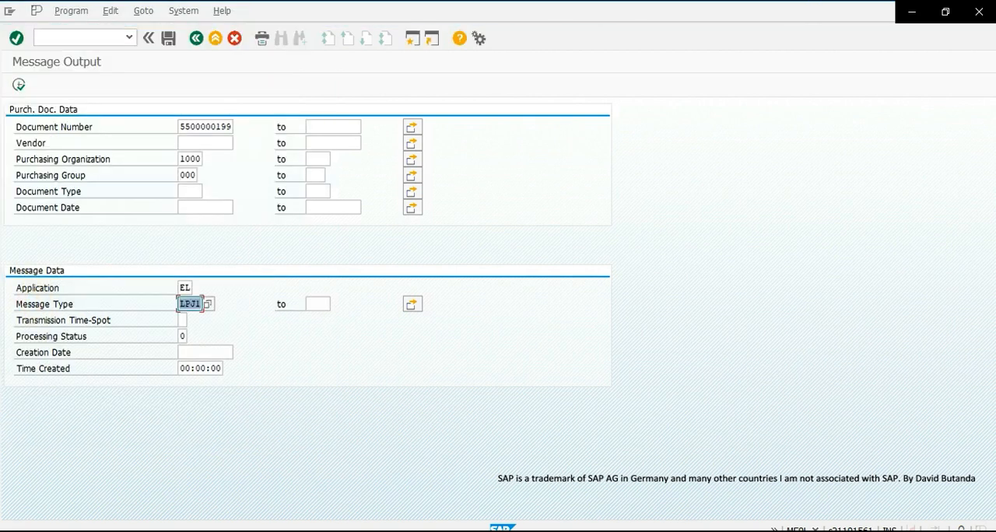
# - Set the processing status to 1 (Successfully processed) and list the agreement's matching output messages
pyautogui.click(184, 336)
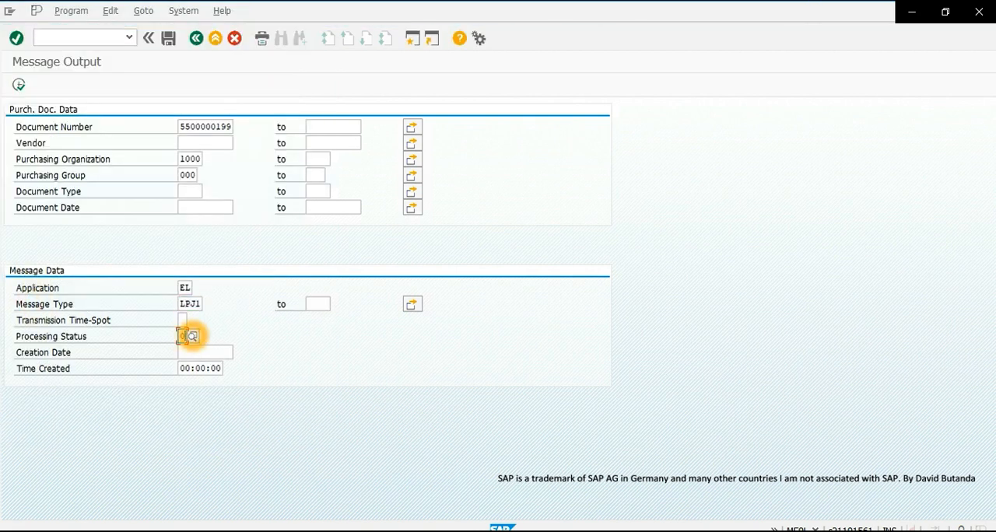
pyautogui.press('F4')
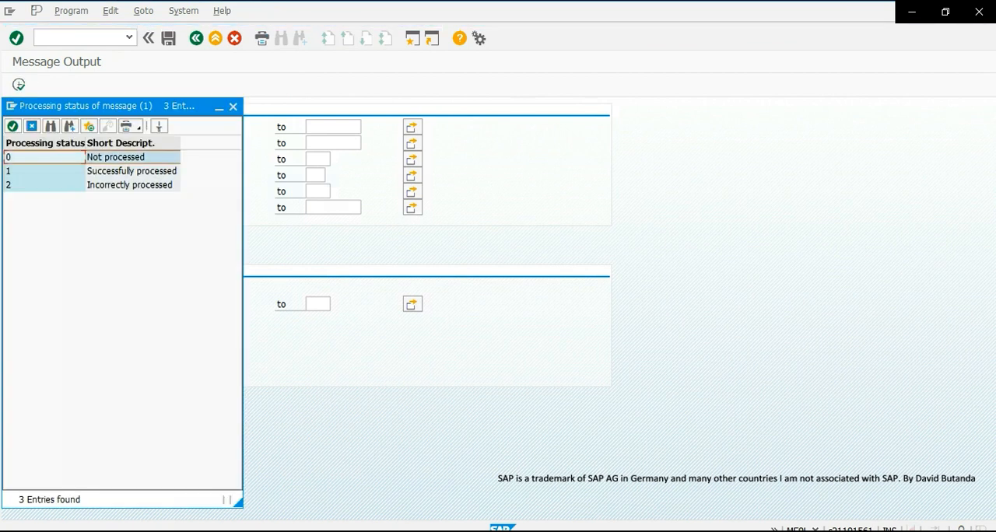
pyautogui.doubleClick(122, 172)
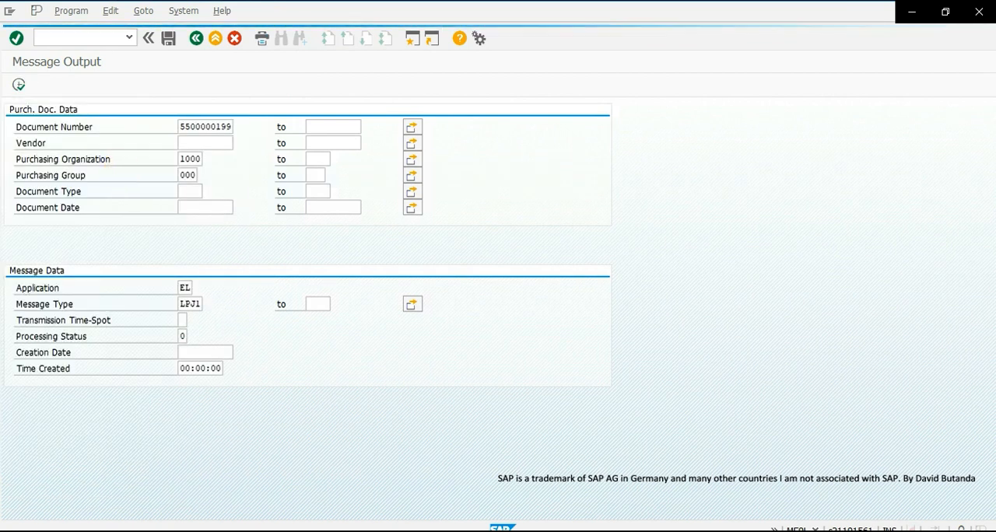
pyautogui.click(19, 84)
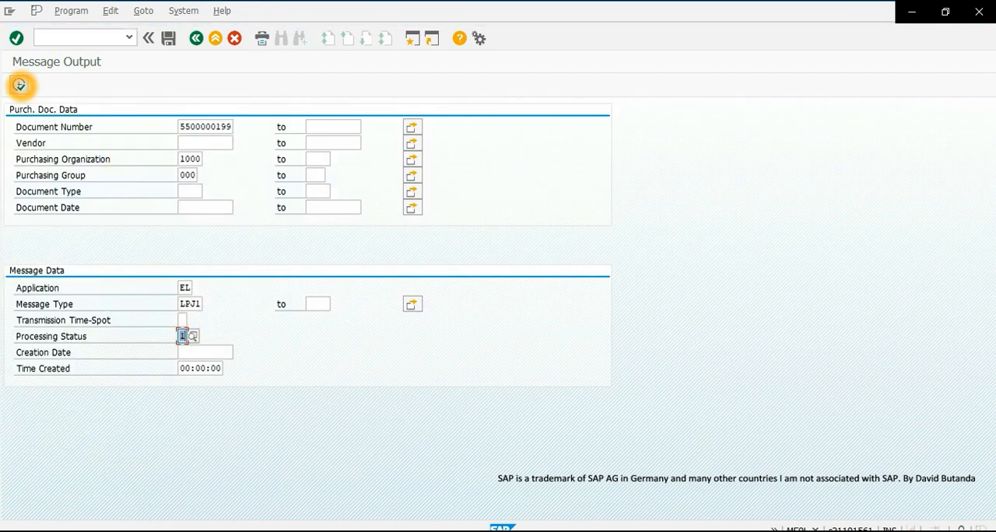
pyautogui.click(184, 342)
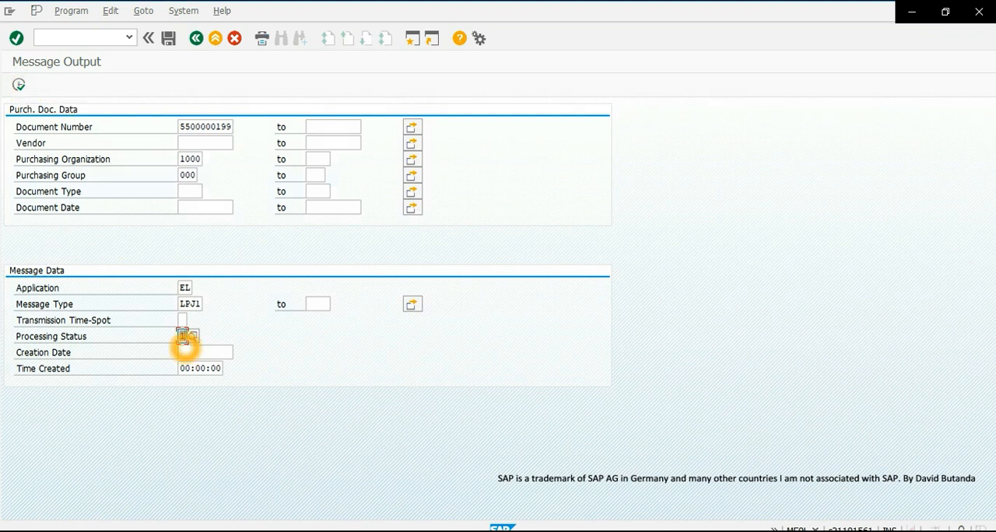
pyautogui.click(19, 84)
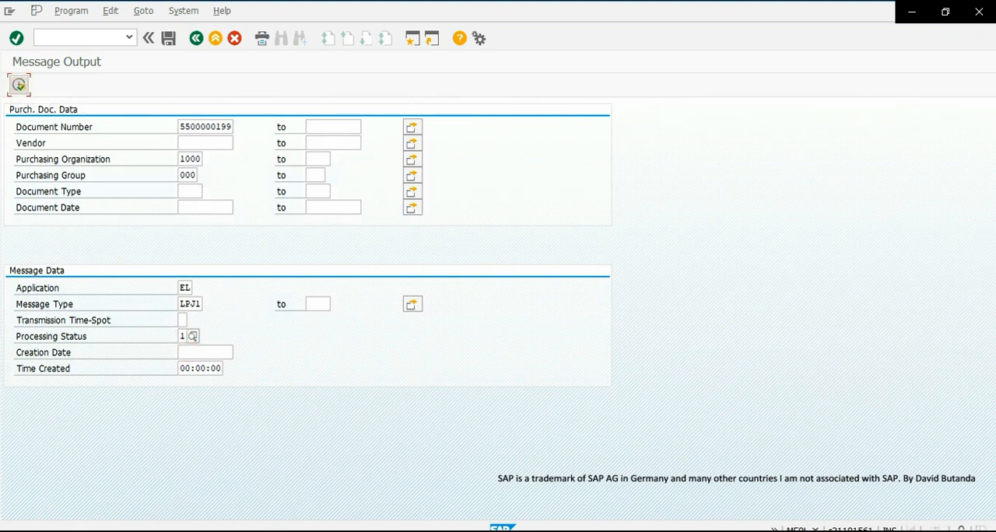
pyautogui.click(164, 196)
pyautogui.click(235, 184)
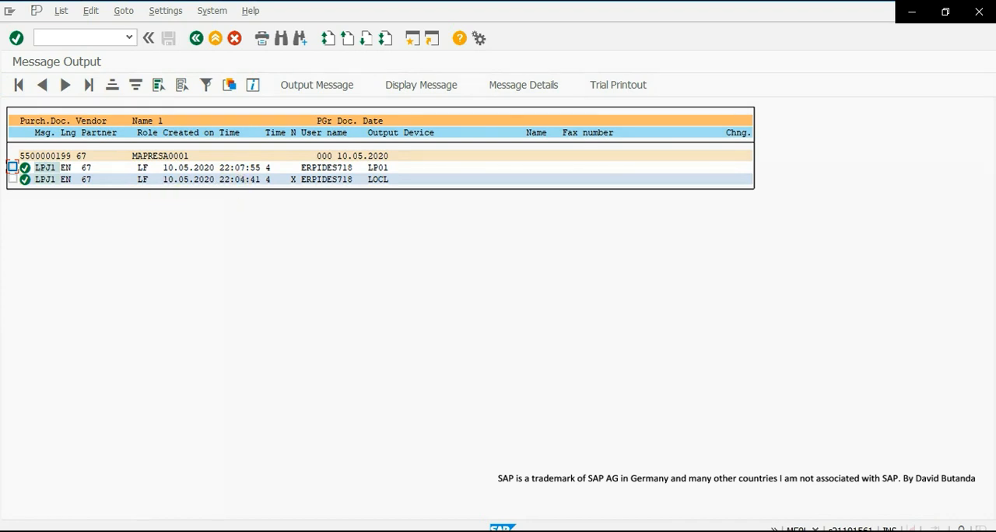
# - Select the LPJ1 message with output device LOCL, display its JIT delivery schedule, and examine the schedule lines in the print preview
pyautogui.click(199, 186)
pyautogui.click(145, 186)
pyautogui.click(240, 182)
pyautogui.click(13, 182)
pyautogui.click(26, 181)
pyautogui.click(21, 183)
pyautogui.click(23, 184)
pyautogui.click(23, 182)
pyautogui.click(24, 182)
pyautogui.click(421, 85)
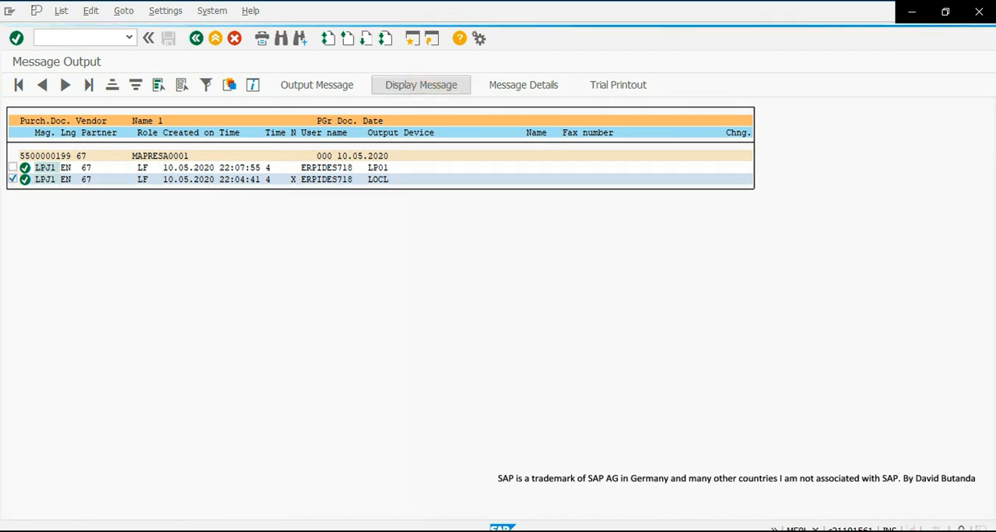
pyautogui.scroll(-10, 233, 258)
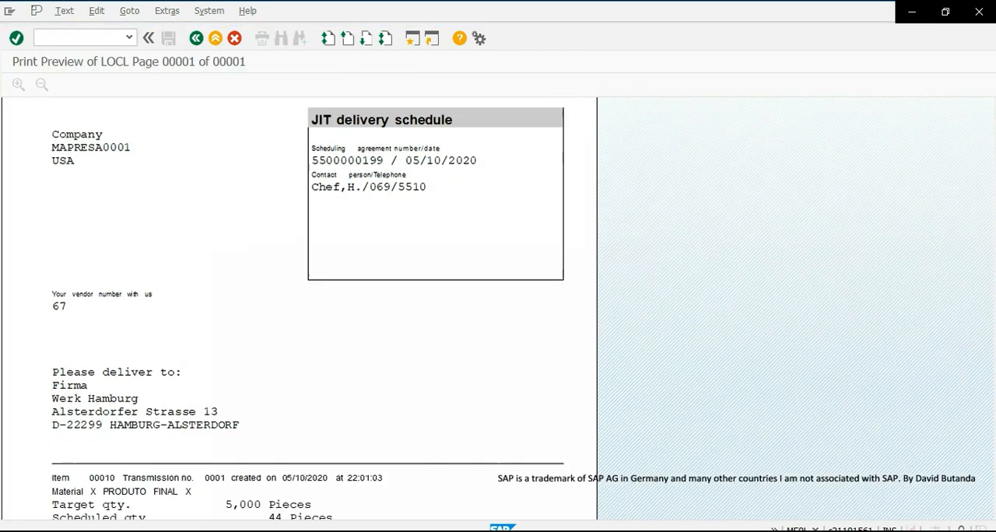
pyautogui.scroll(-2, 308, 308)
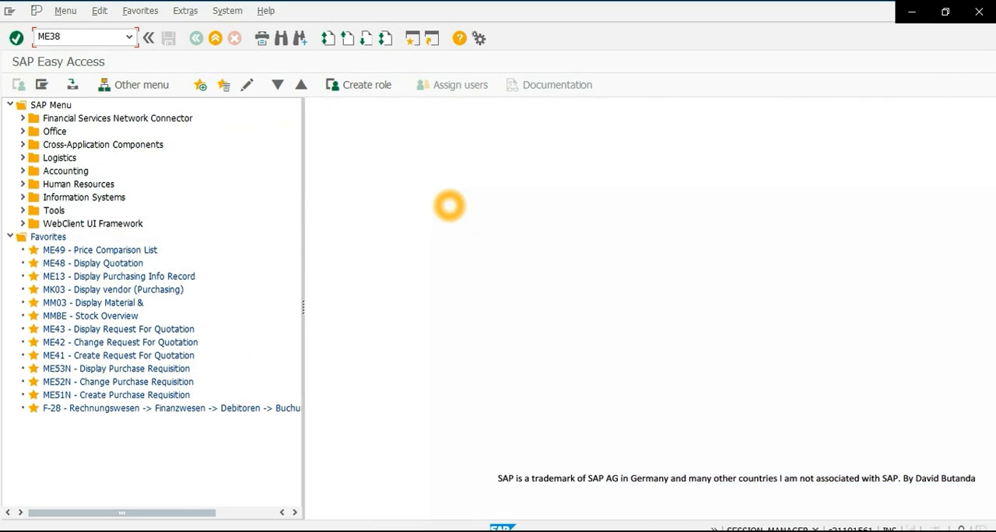
# - Open transaction ME38 for the proposed scheduling agreement and display the delivery schedule of item 10, material X
pyautogui.click(16, 38)
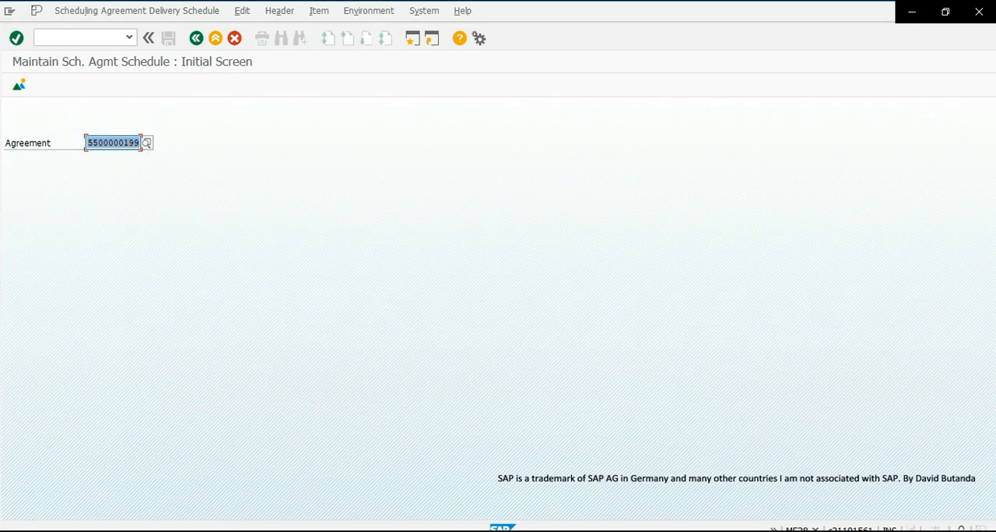
pyautogui.click(24, 84)
pyautogui.click(16, 37)
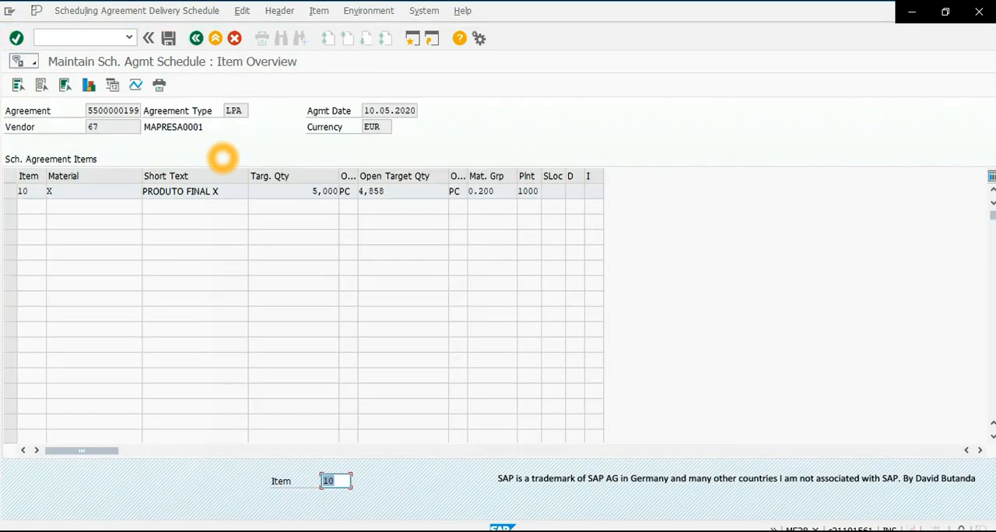
pyautogui.doubleClick(174, 191)
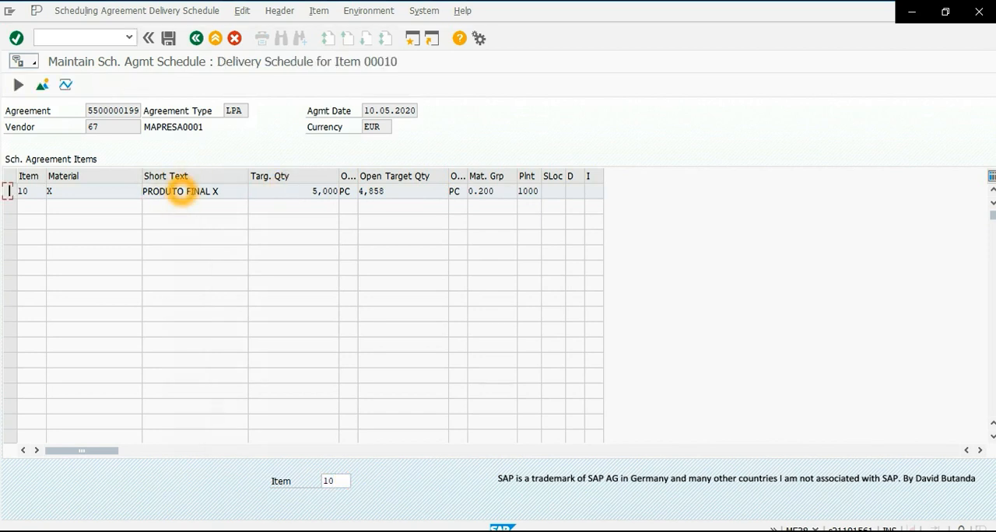
# - Place the delivery schedule window beside the JIT print preview and compare the scheduled and cumulative quantities of the 11.05.2020 lines
pyautogui.moveTo(539, 16); pyautogui.dragTo(844, 38)
pyautogui.moveTo(924, 42); pyautogui.dragTo(931, 100)
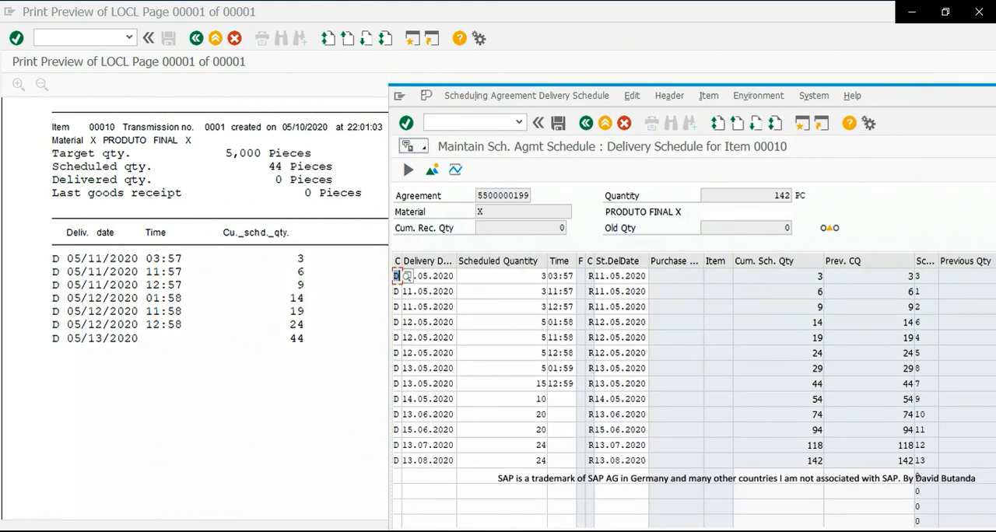
pyautogui.click(305, 274)
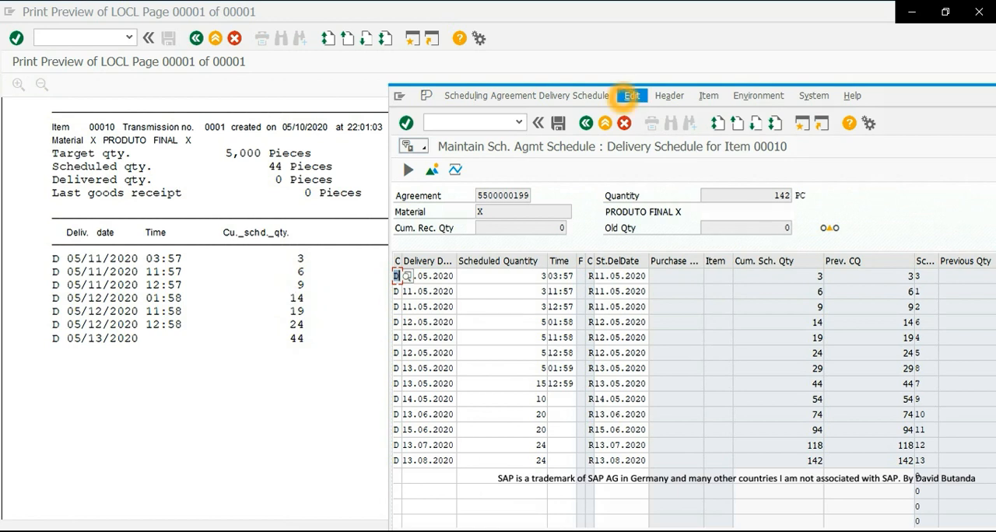
pyautogui.click(537, 277)
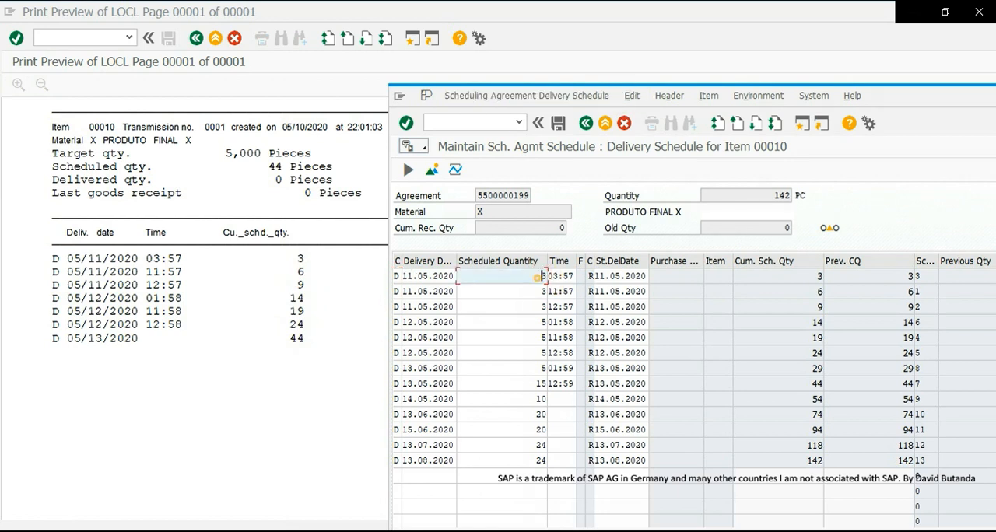
pyautogui.click(537, 306)
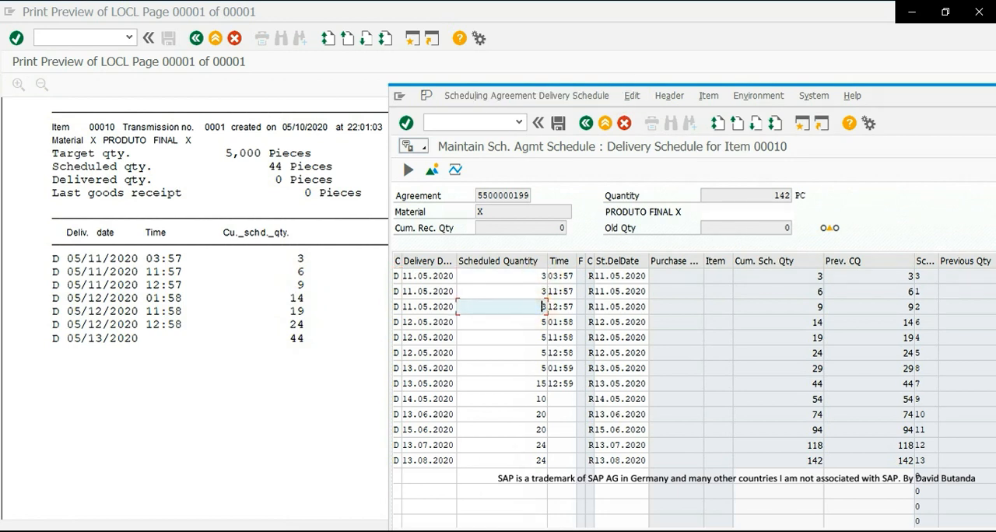
# - Uncover the preview's quantity column, compare the 13.05.2020 schedule lines with the printout, and return the schedule window to full size
pyautogui.moveTo(897, 101); pyautogui.dragTo(961, 96)
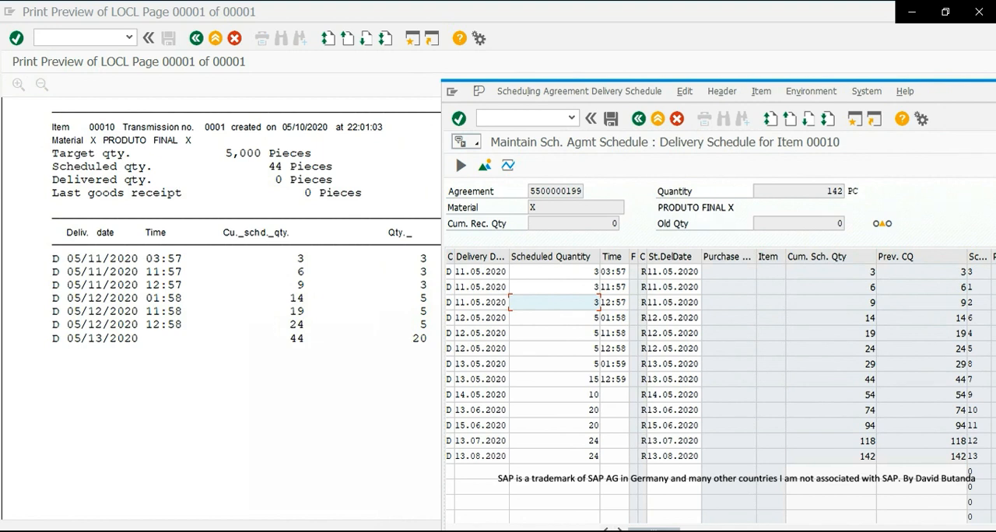
pyautogui.moveTo(470, 364); pyautogui.dragTo(507, 380)
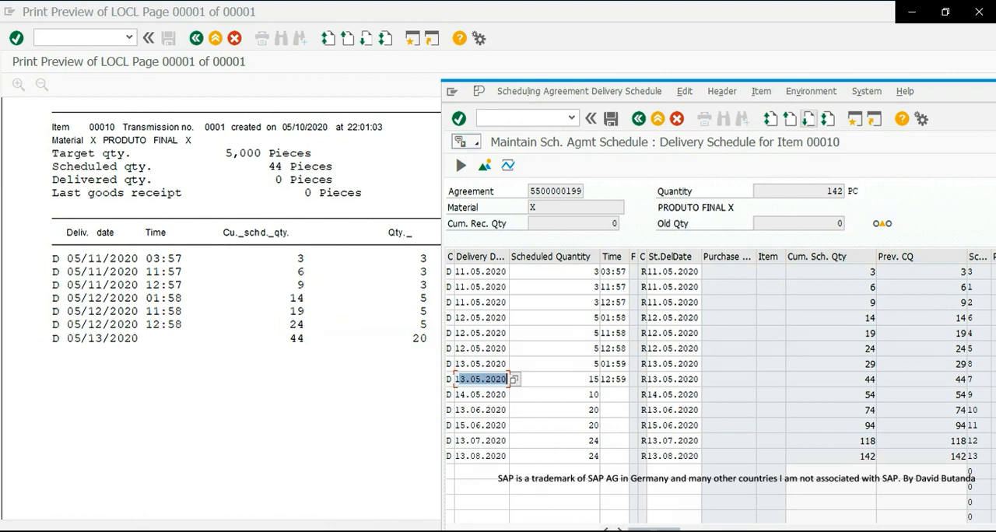
pyautogui.moveTo(956, 89); pyautogui.dragTo(415, 10)
pyautogui.click(896, 14)
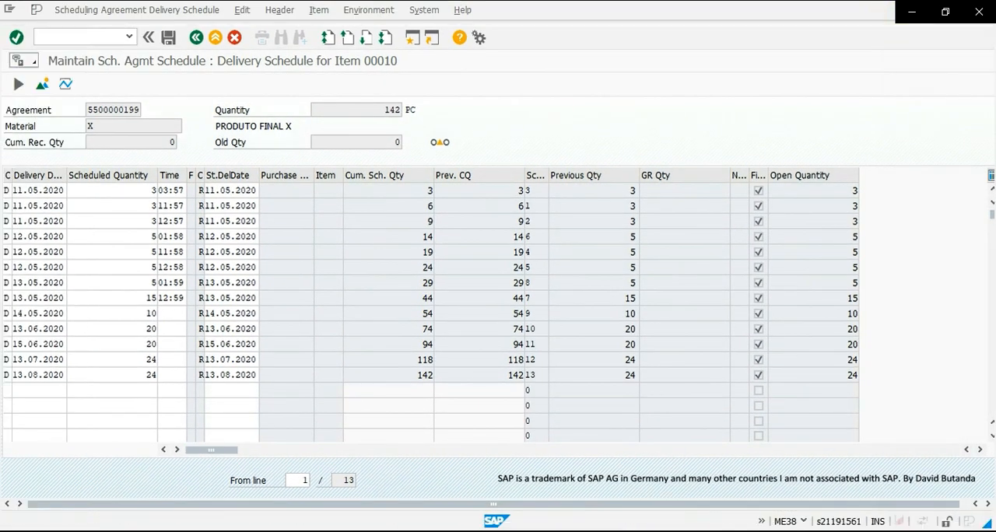